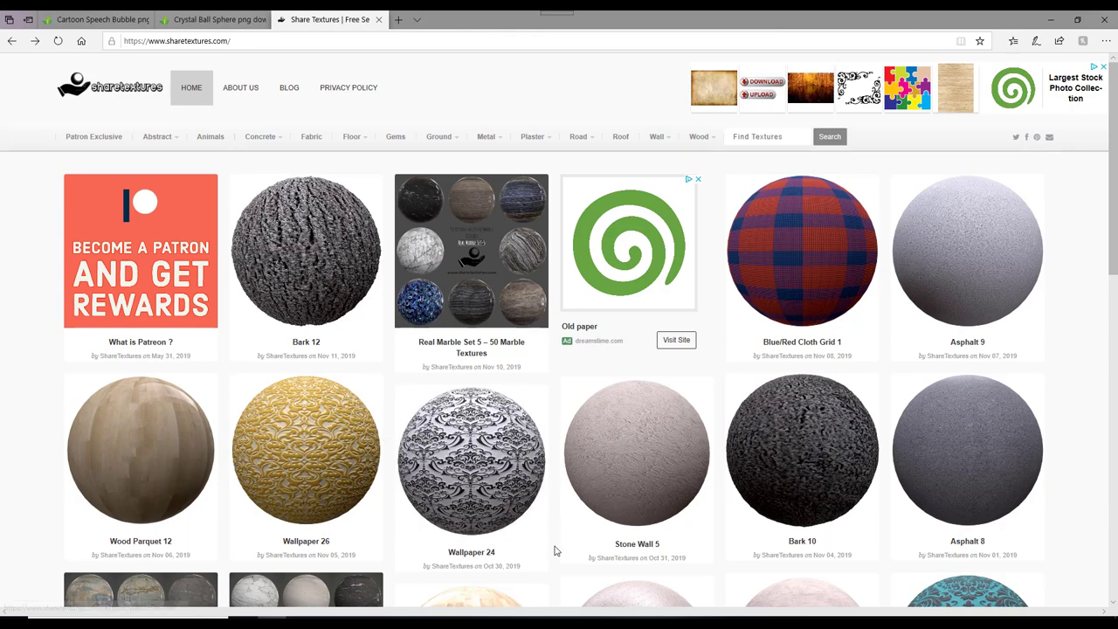
Scroll the ShareTextures home gallery down until the Real Marble Set thumbnails show
scroll(551, 559, down, 1)
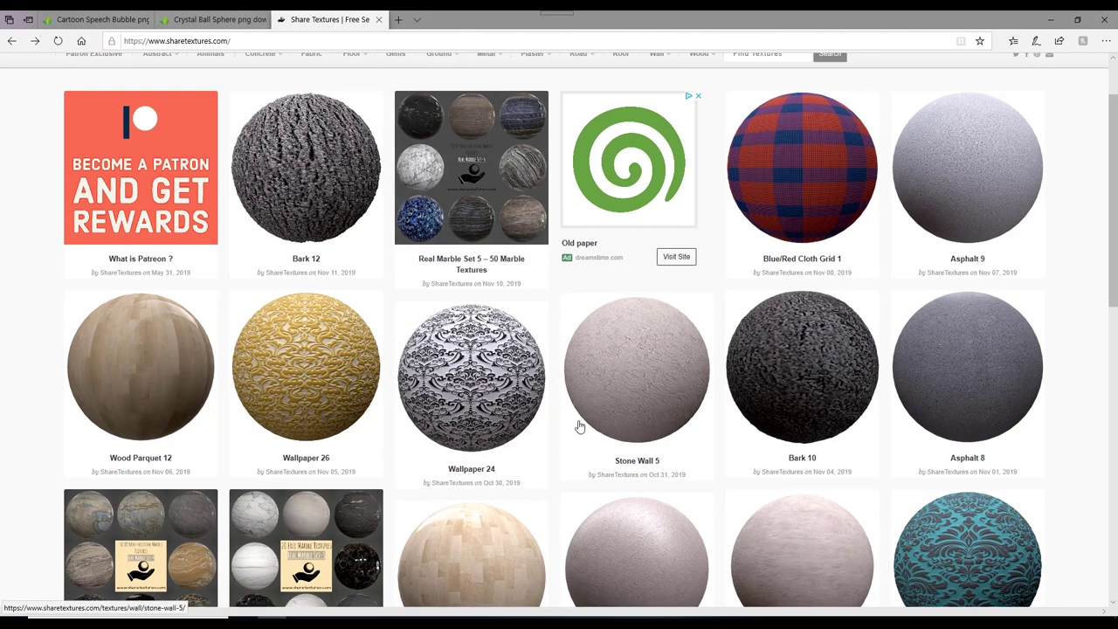
scroll(579, 426, down, 2)
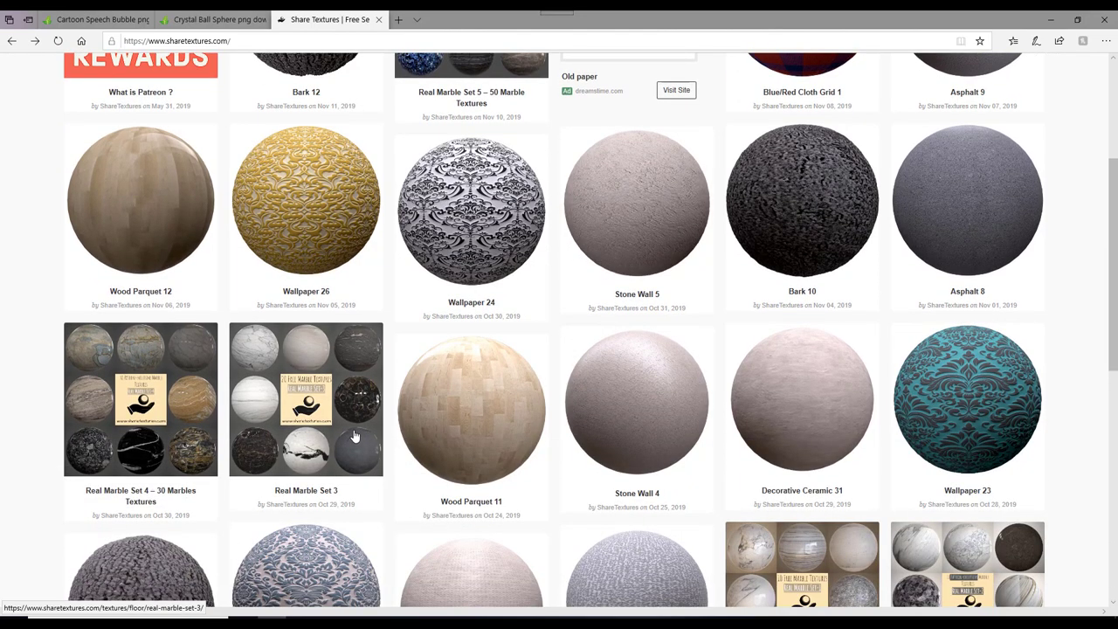
Open Real Marble Set 3, browse its marble previews, then bring the Cartoon Speech Bubble tab forward
click(351, 433)
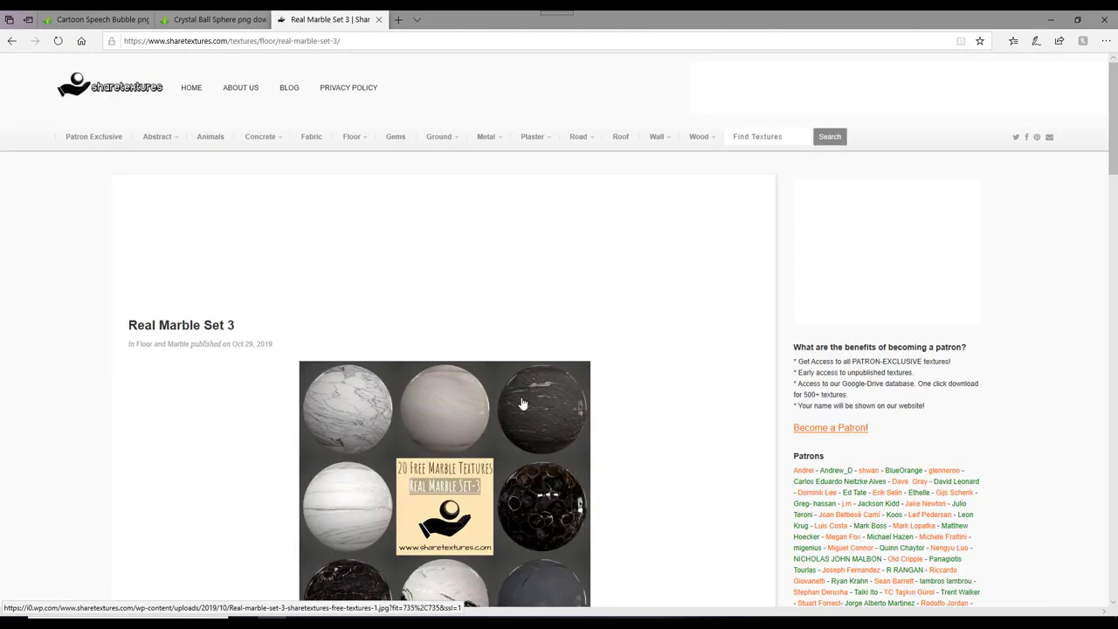
scroll(661, 420, down, 10)
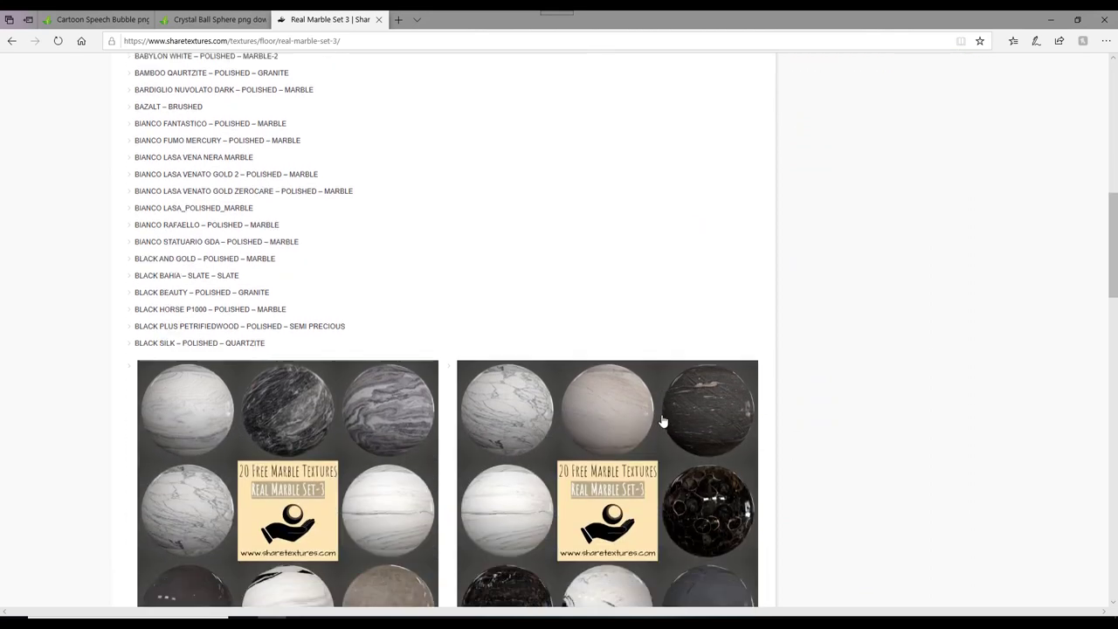
scroll(661, 420, down, 3)
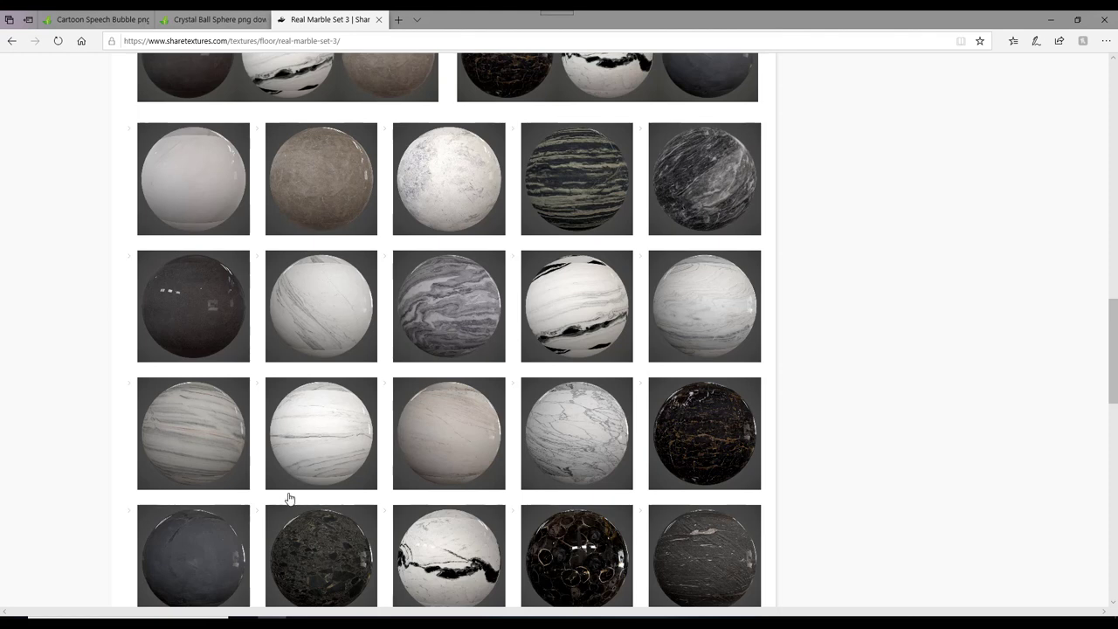
scroll(494, 482, down, 1)
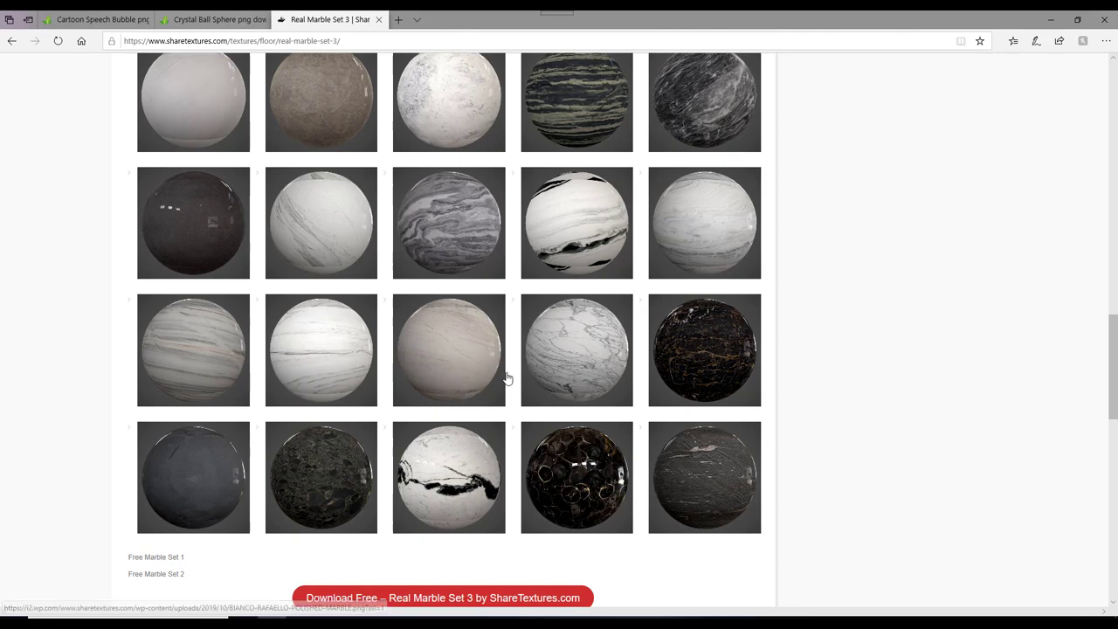
scroll(507, 377, up, 1)
scroll(503, 377, up, 1)
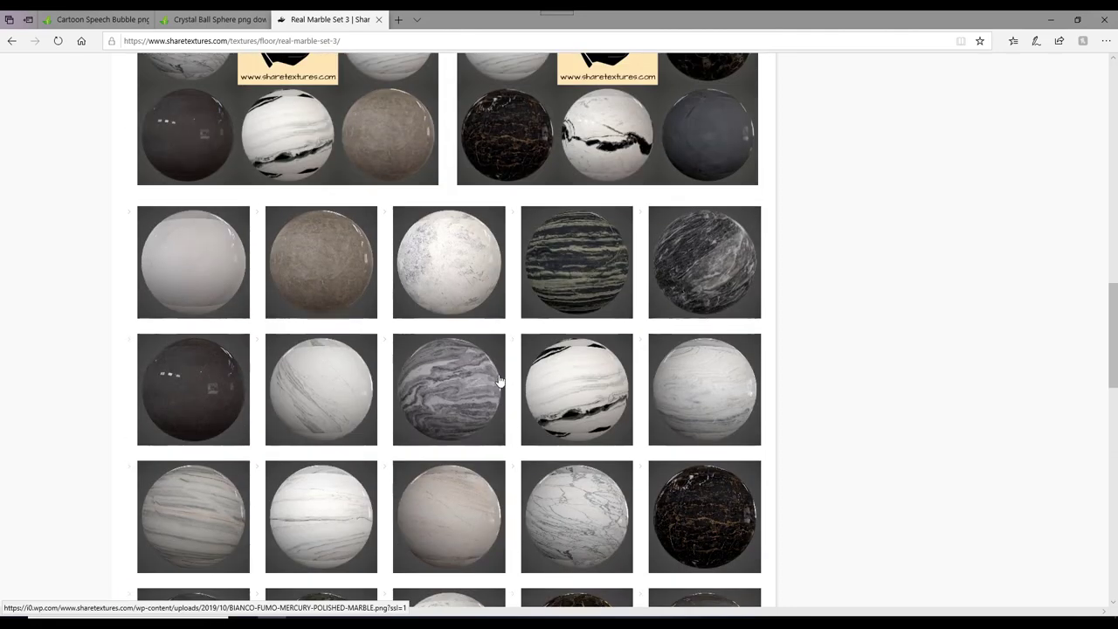
scroll(576, 350, up, 1)
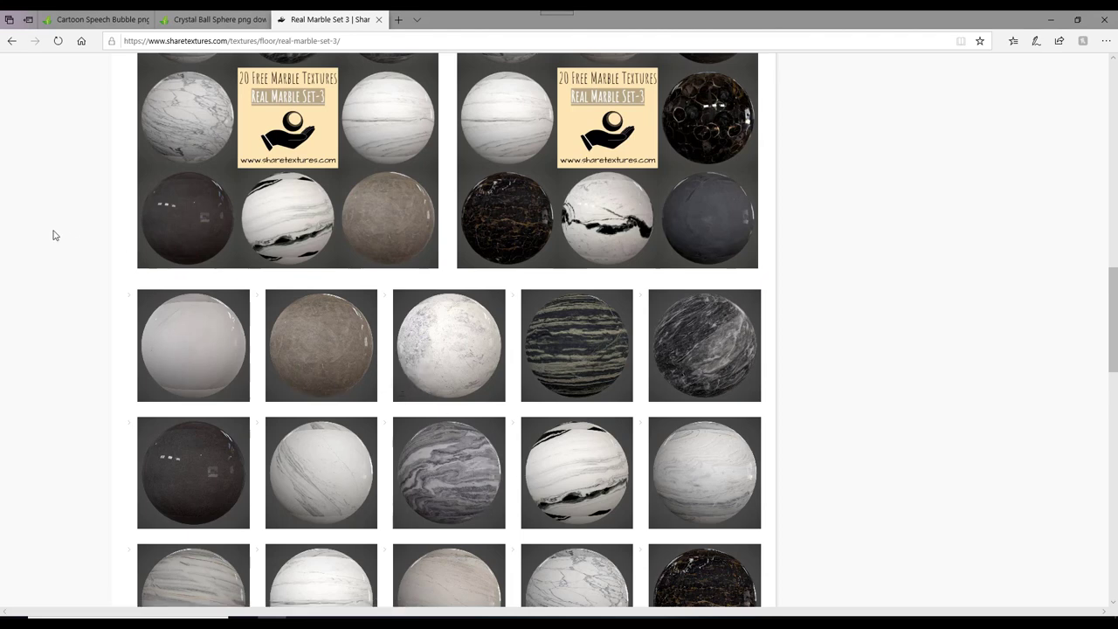
click(125, 19)
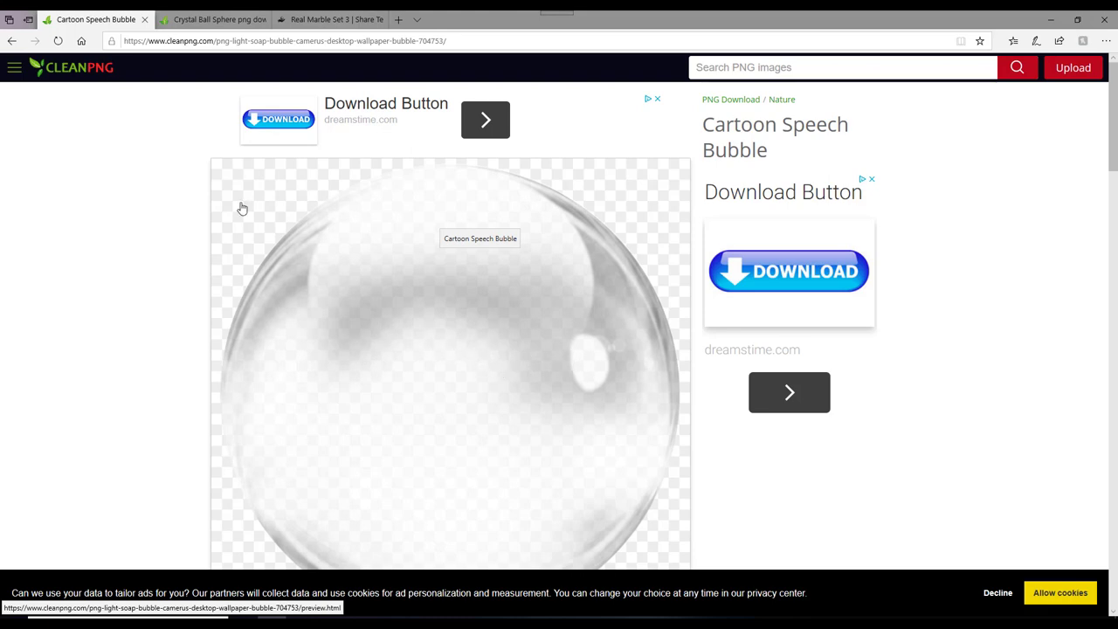
View the Crystal Ball Sphere and Real Marble Set 3 tabs, then switch to Affinity Photo
click(220, 20)
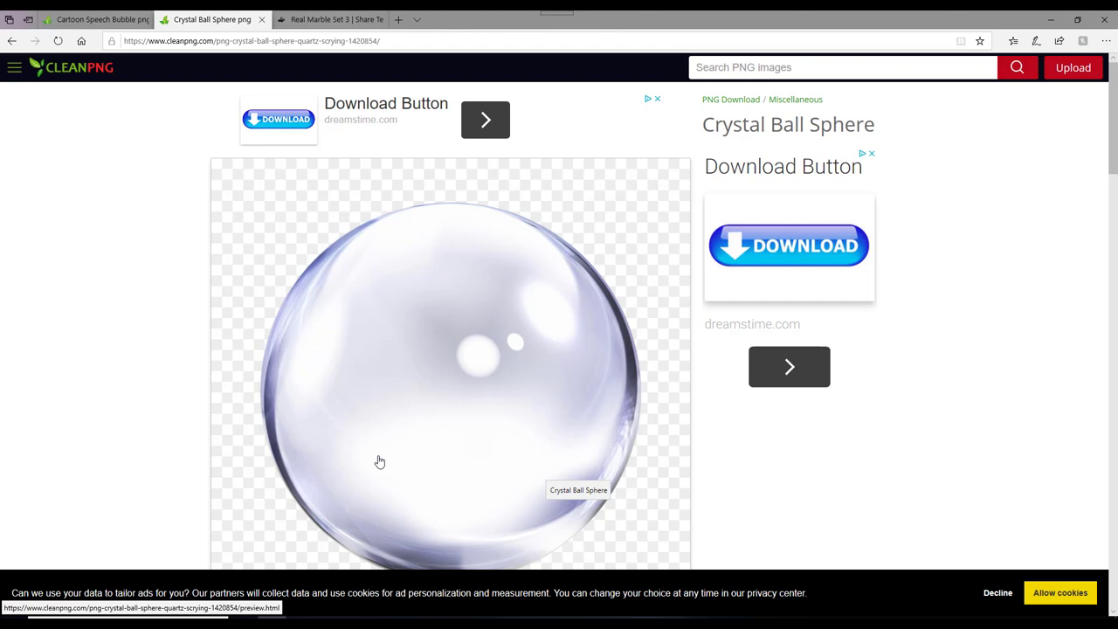
click(346, 21)
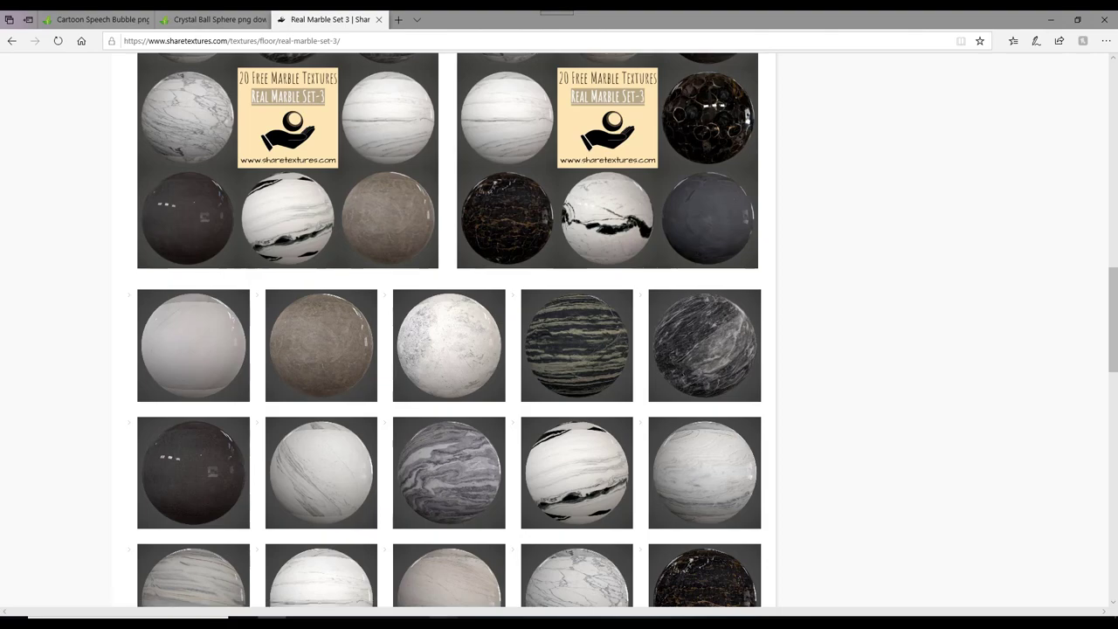
click(445, 583)
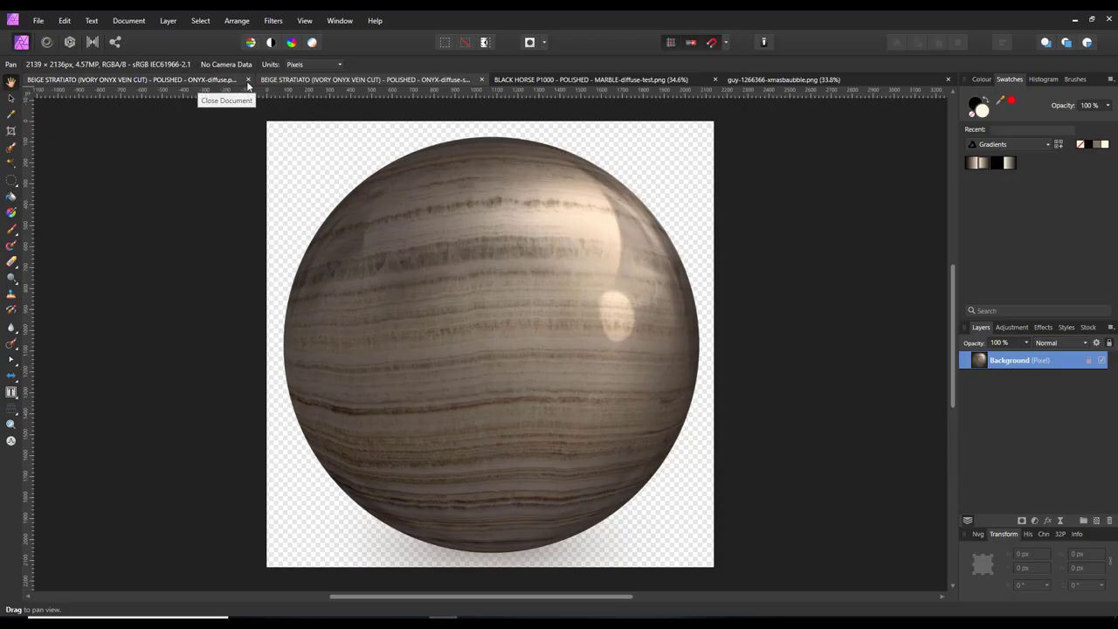
Compare the BLACK HORSE, beige onyx and xmasbaubble example sphere documents, ending on the beige onyx
click(529, 79)
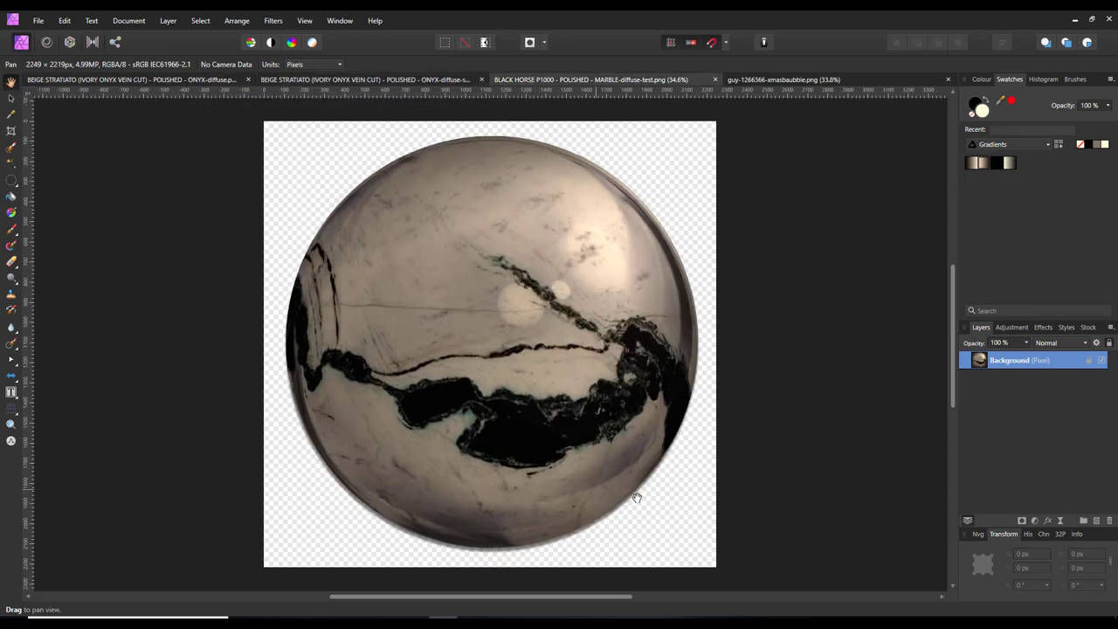
click(413, 77)
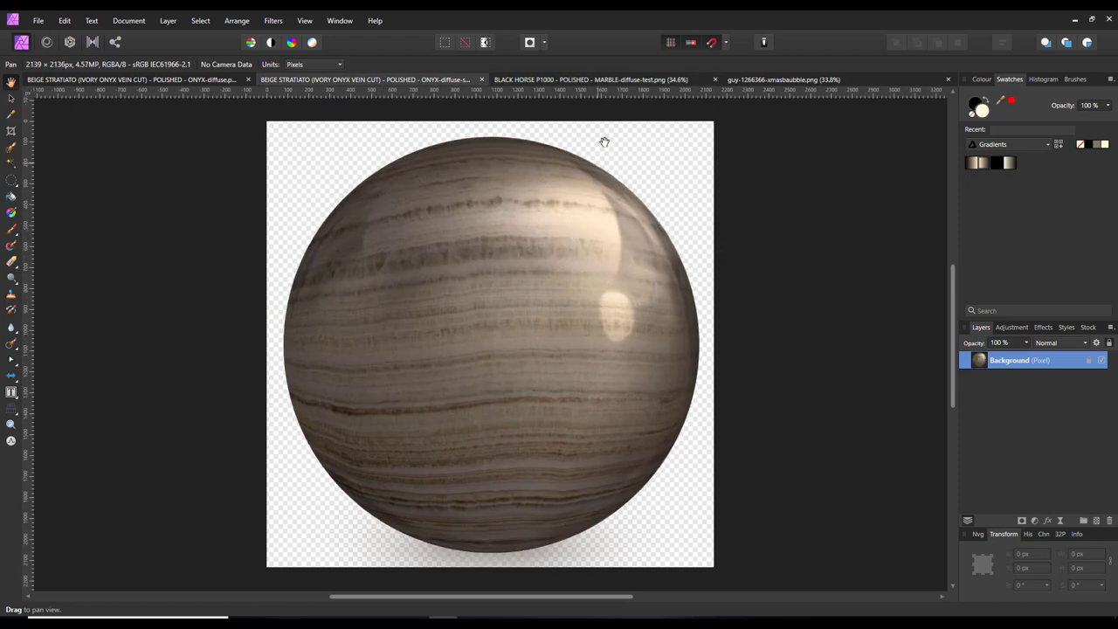
click(601, 82)
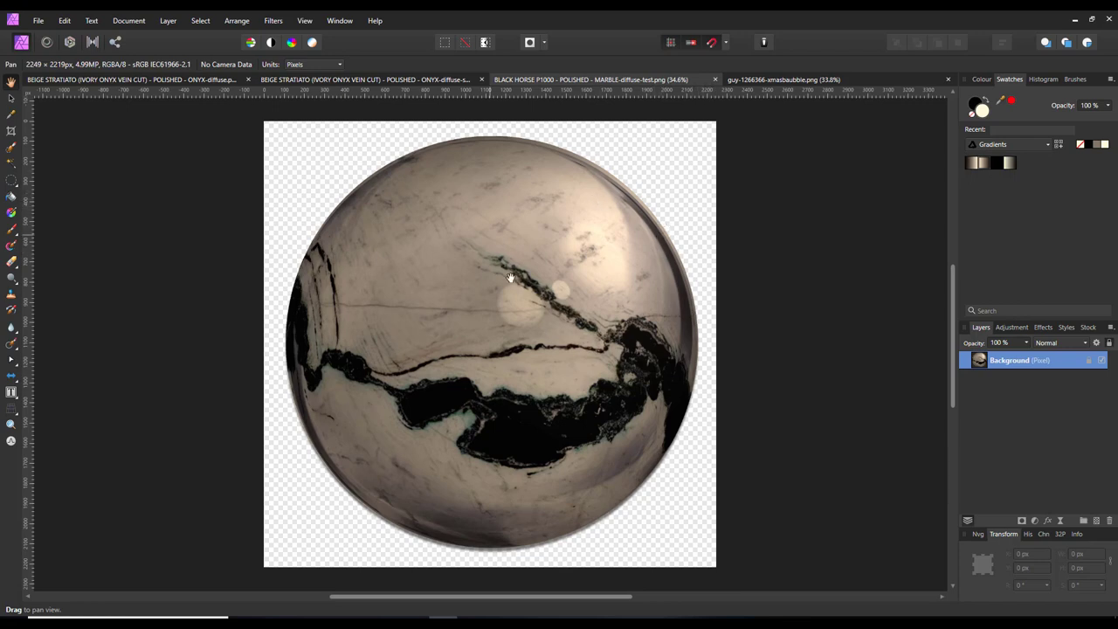
click(879, 80)
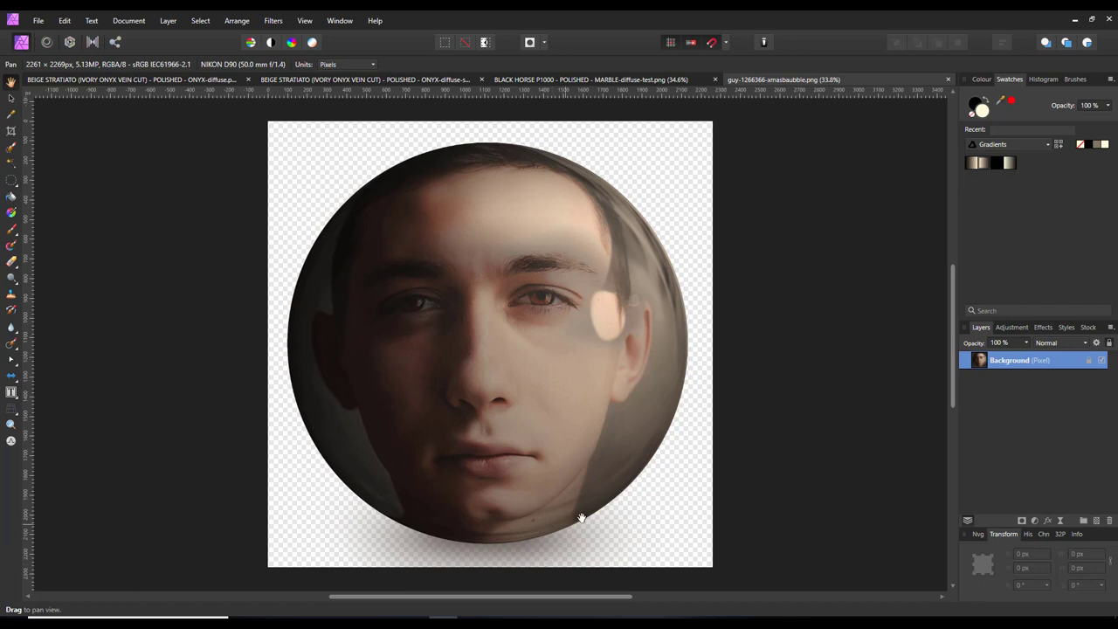
click(209, 80)
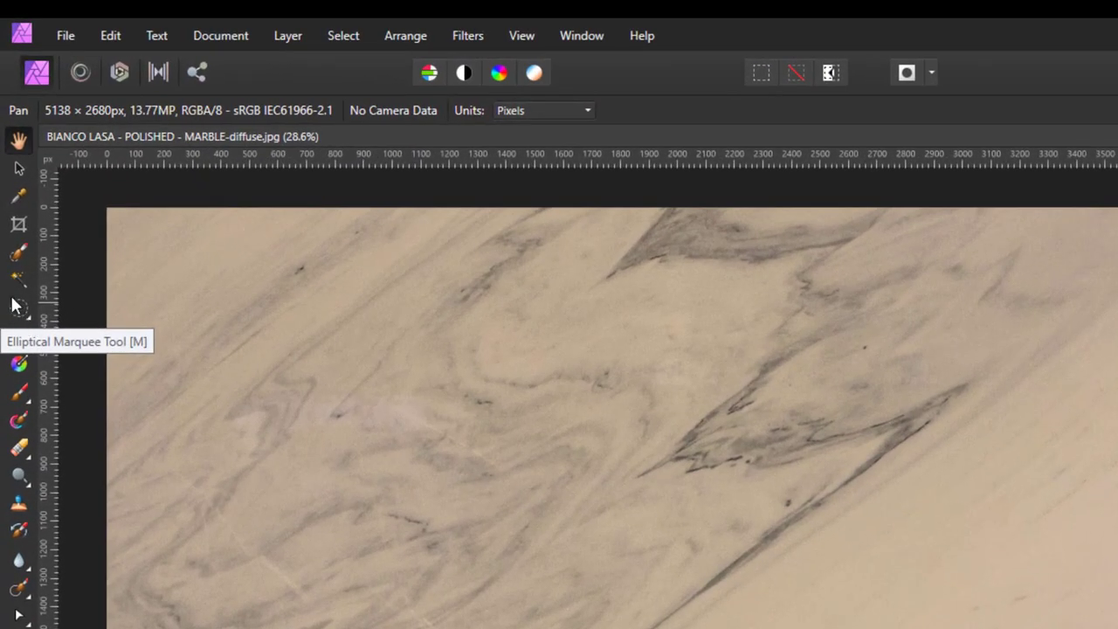
Choose the Elliptical Marquee Tool from the marquee flyout in the Tools panel
click(29, 310)
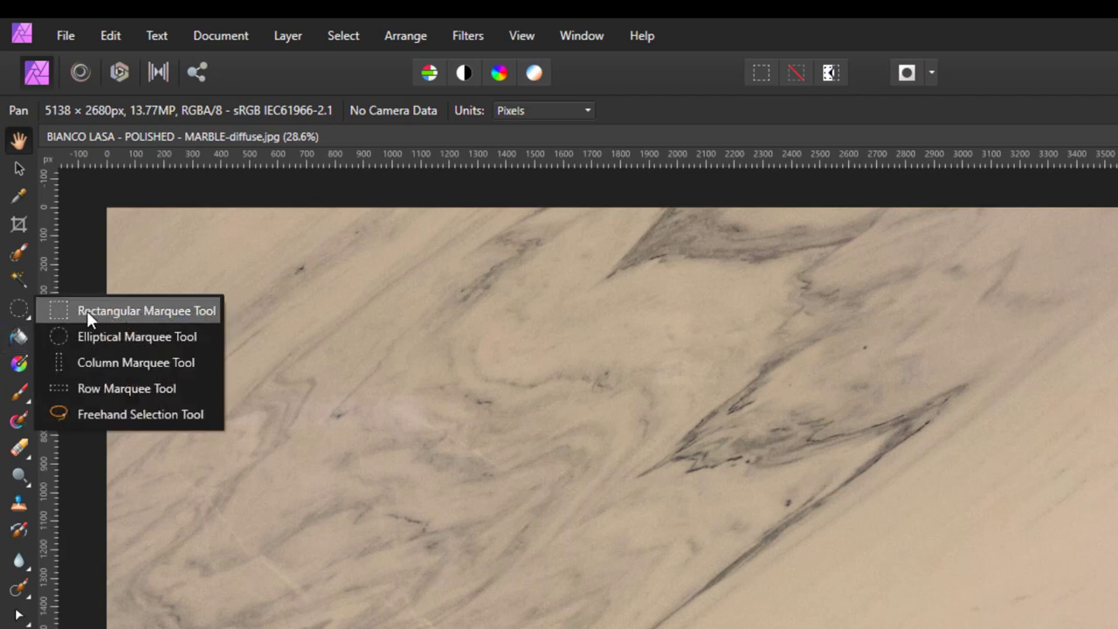
click(85, 336)
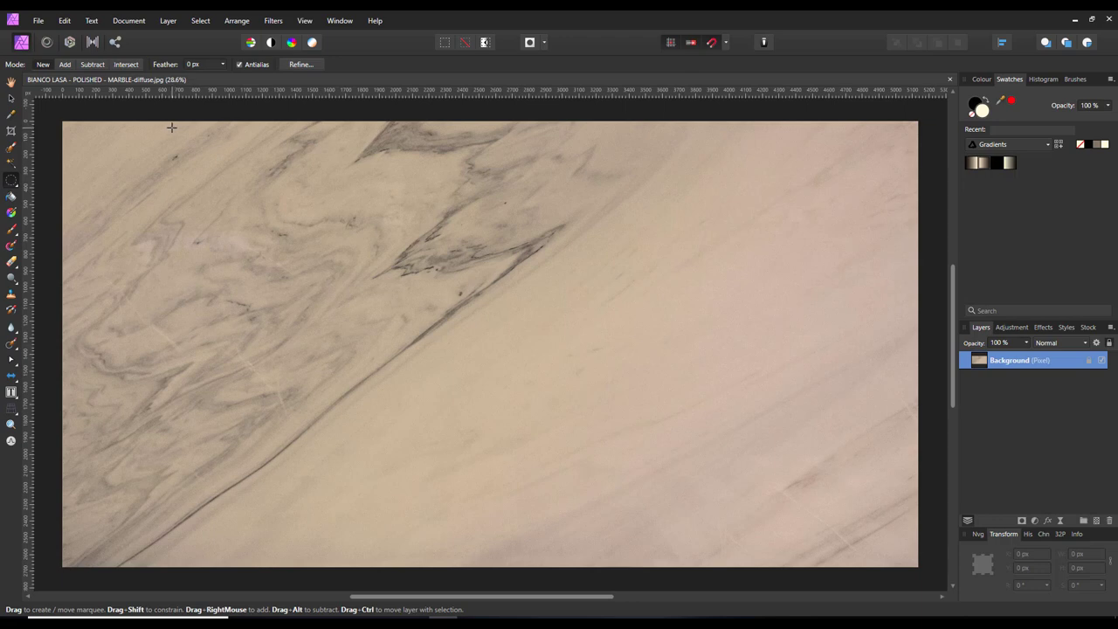
Select a 2605 px circle on the left of the marble and copy it to a new layer
drag(172, 128, 618, 548)
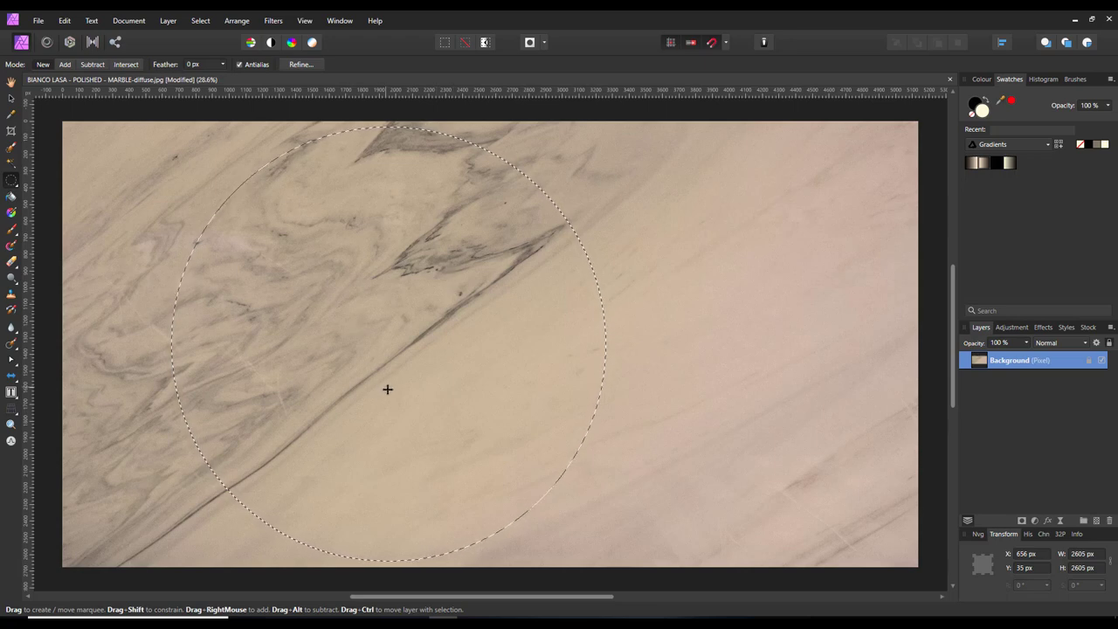
drag(387, 388, 288, 391)
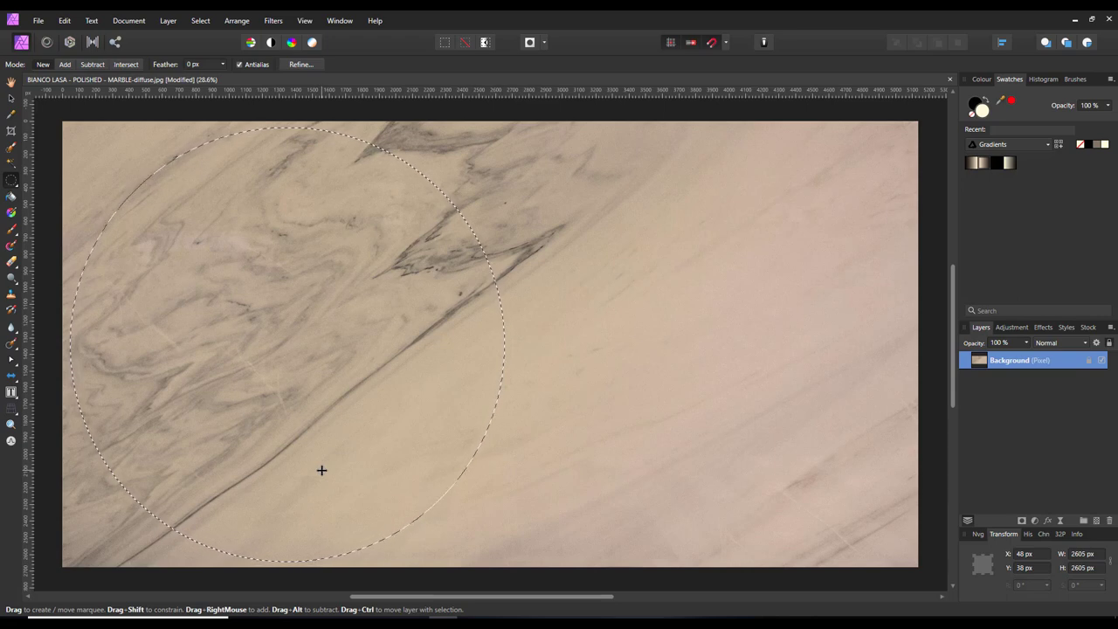
key(ctrl+j)
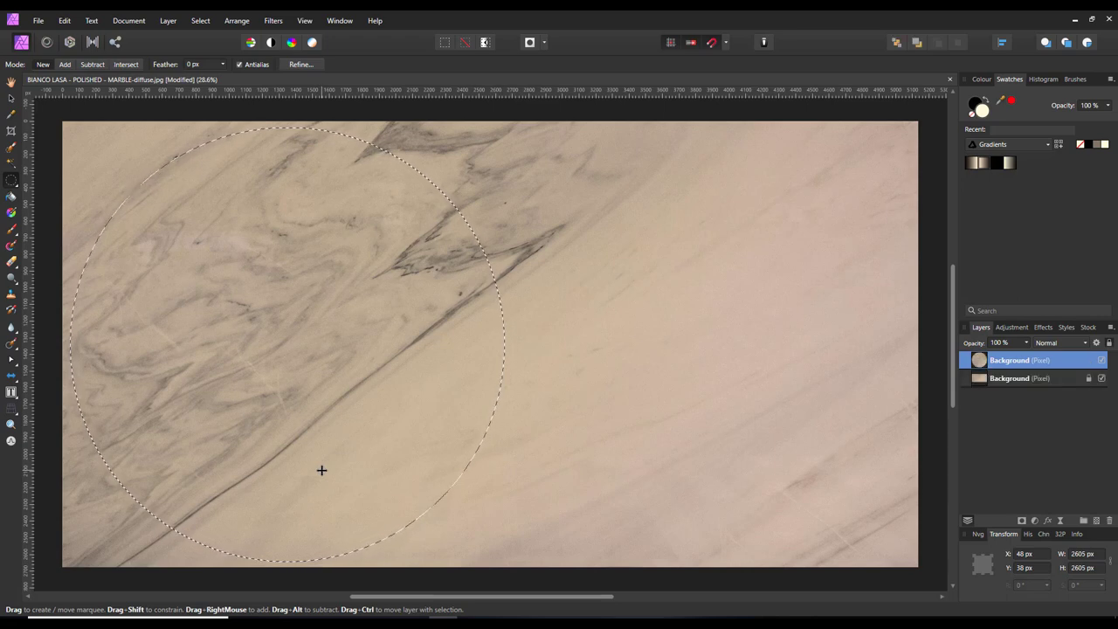
Hide the original texture layer, deselect, and move the marble disc to canvas centre (X 1266.5 px)
click(1101, 379)
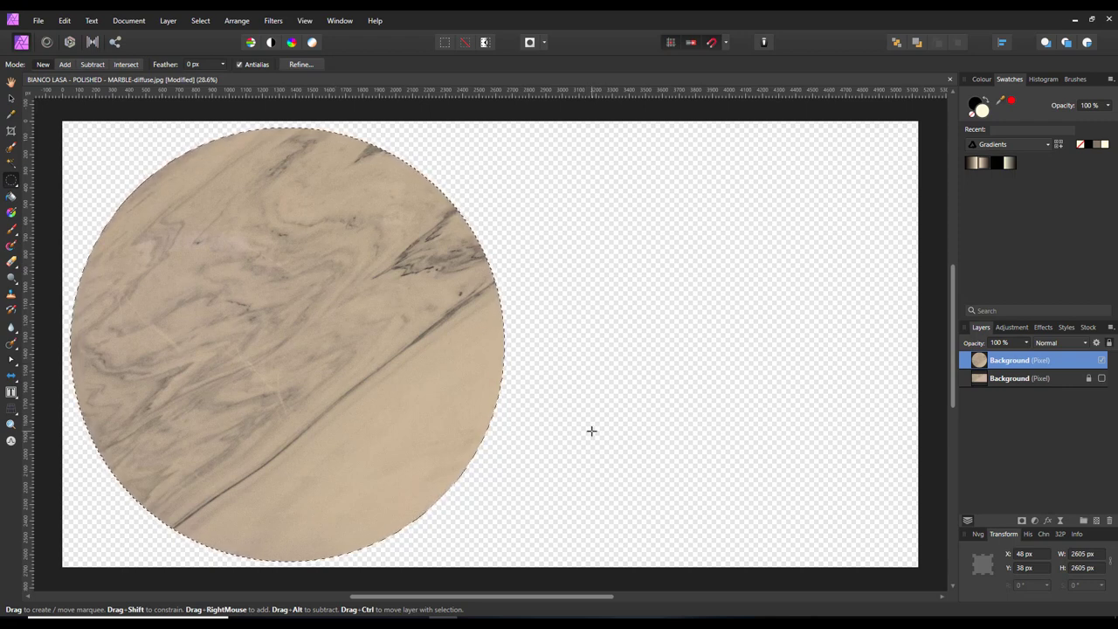
key(ctrl+d)
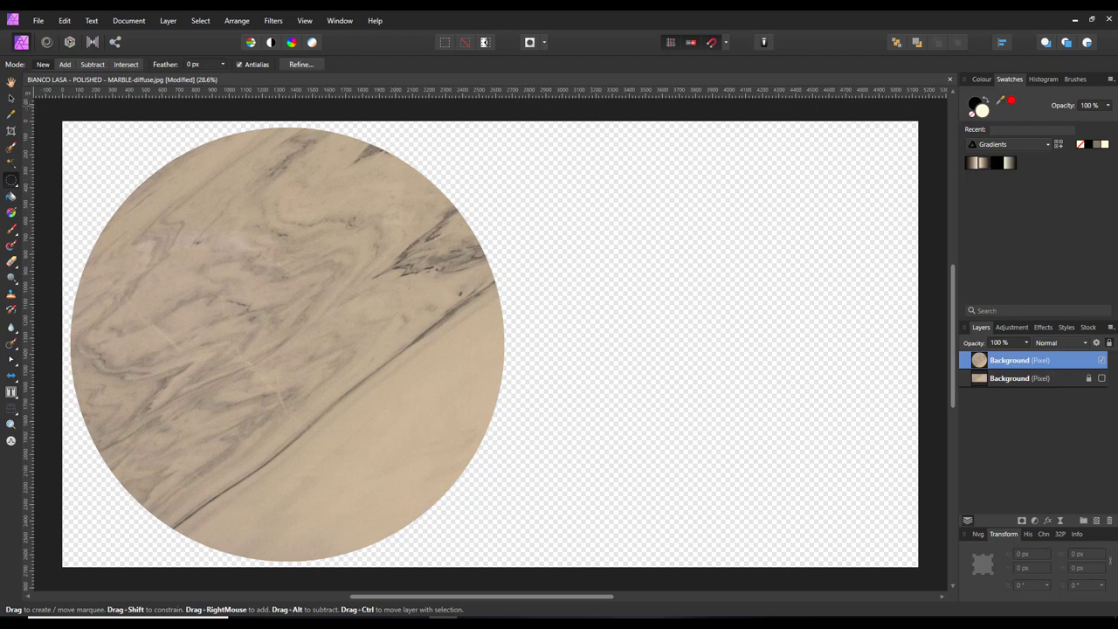
click(11, 98)
drag(277, 349, 481, 344)
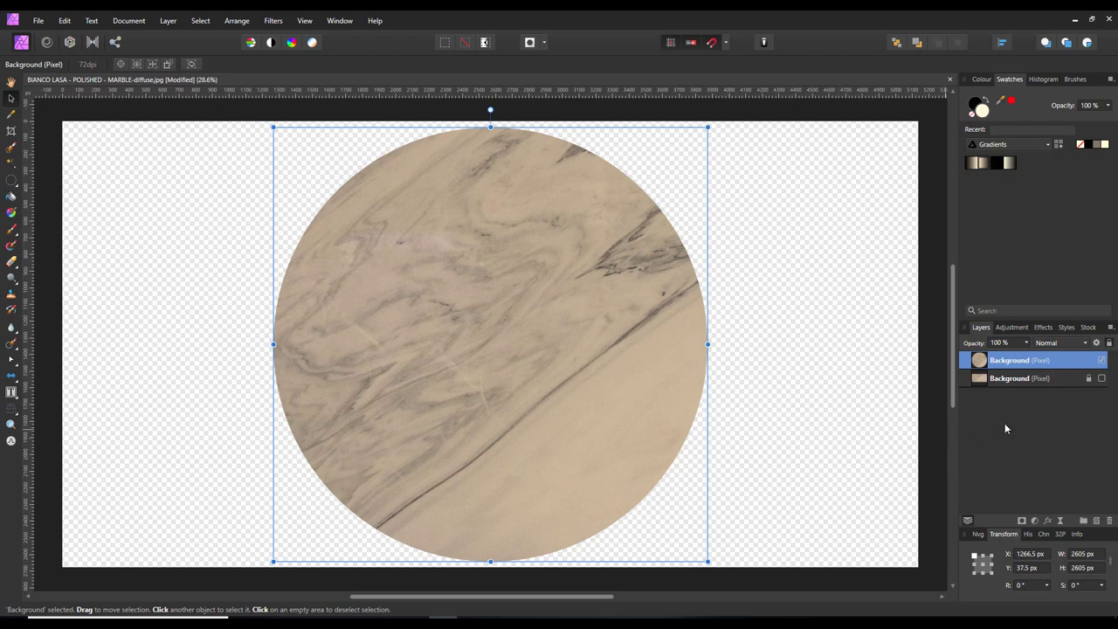
Duplicate the marble disc layer, hide the middle duplicate, and bring up Layer Effects for the disc
drag(1045, 367, 1013, 365)
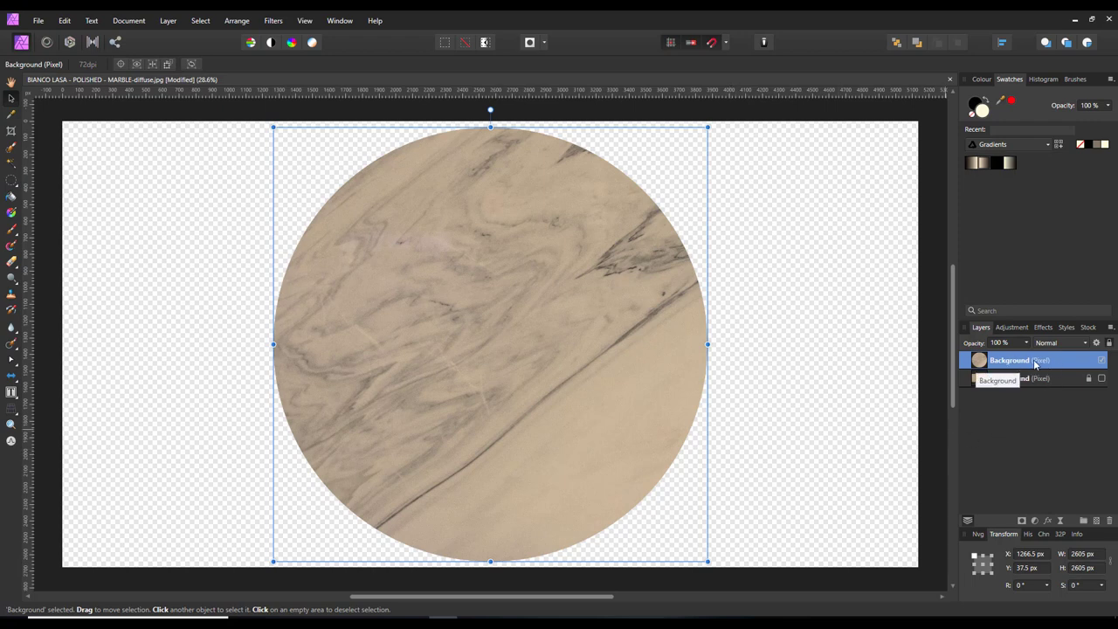
right_click(1035, 365)
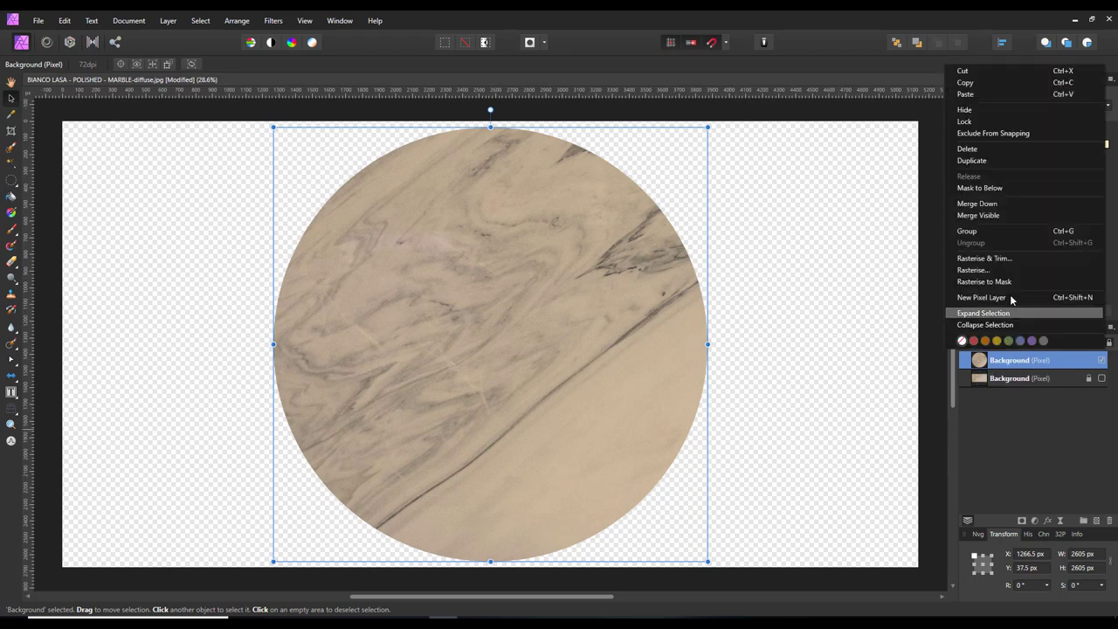
click(981, 163)
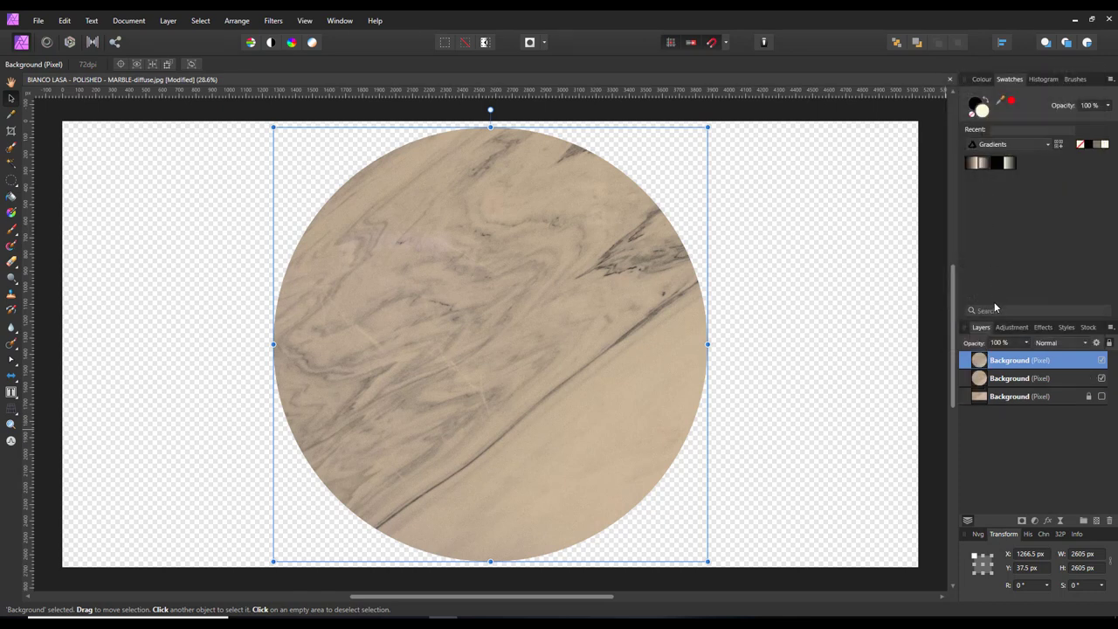
click(1102, 379)
click(1102, 379)
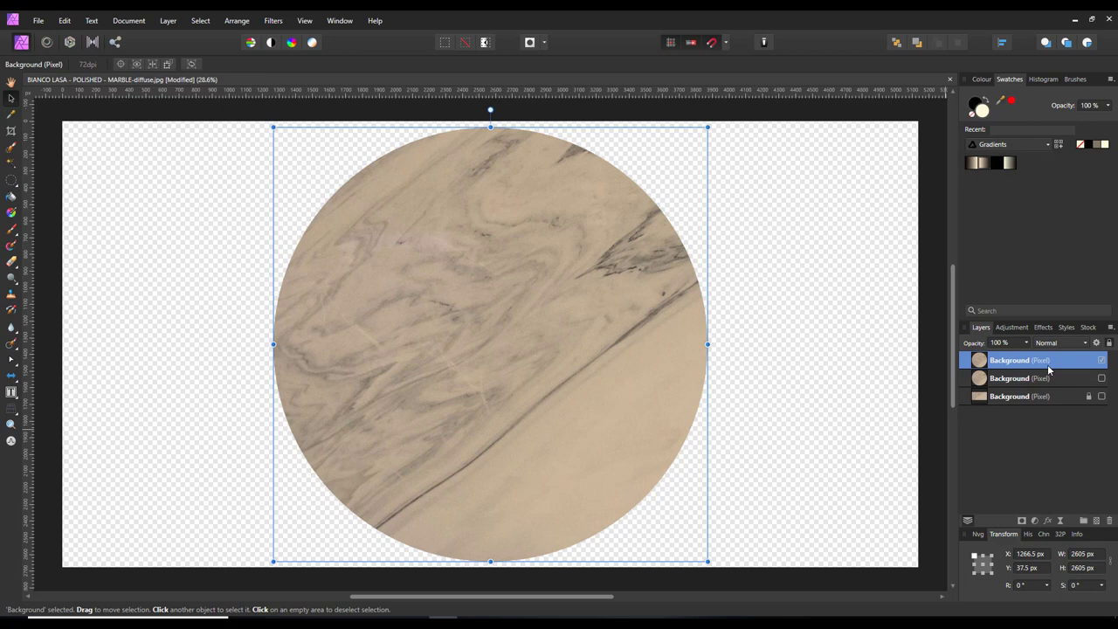
click(1049, 521)
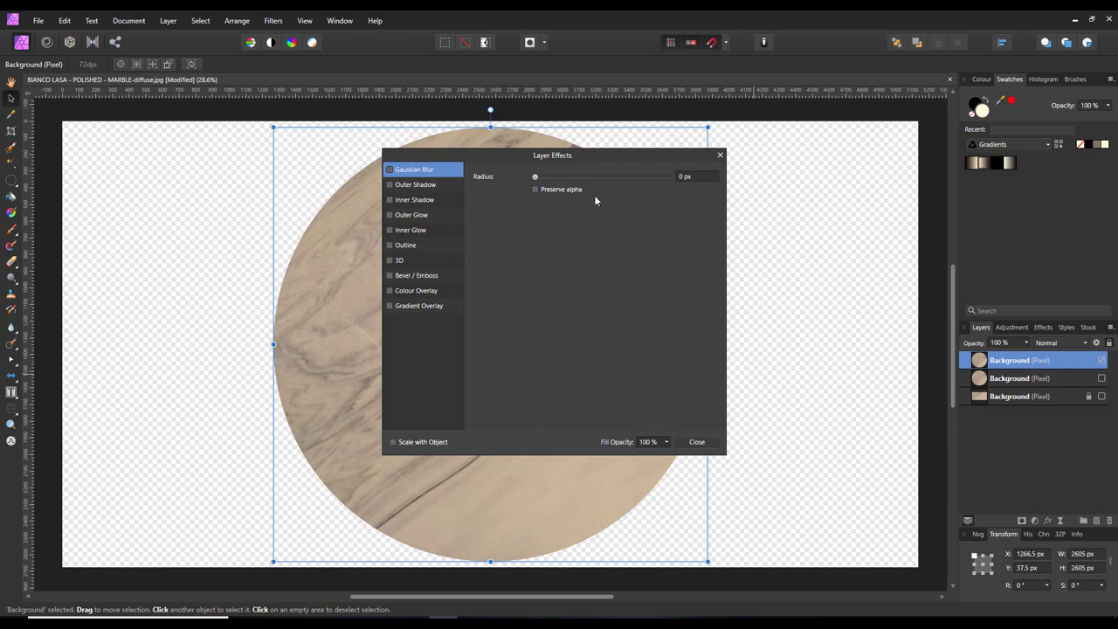
Enable Bevel / Emboss on the marble disc and set its type to Outer
drag(605, 155, 838, 170)
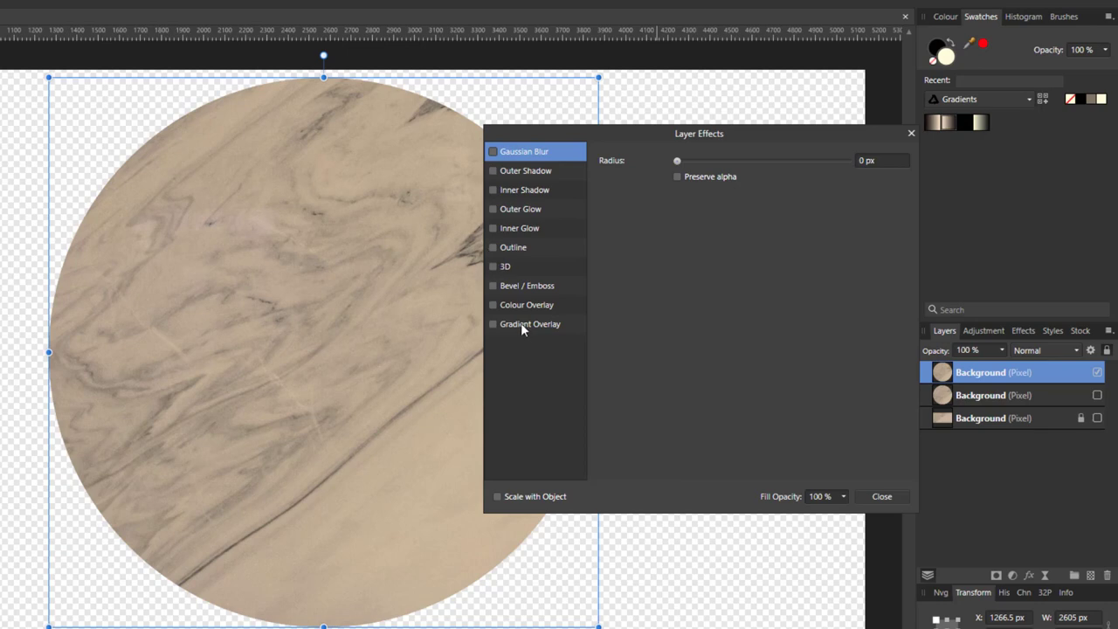
click(492, 285)
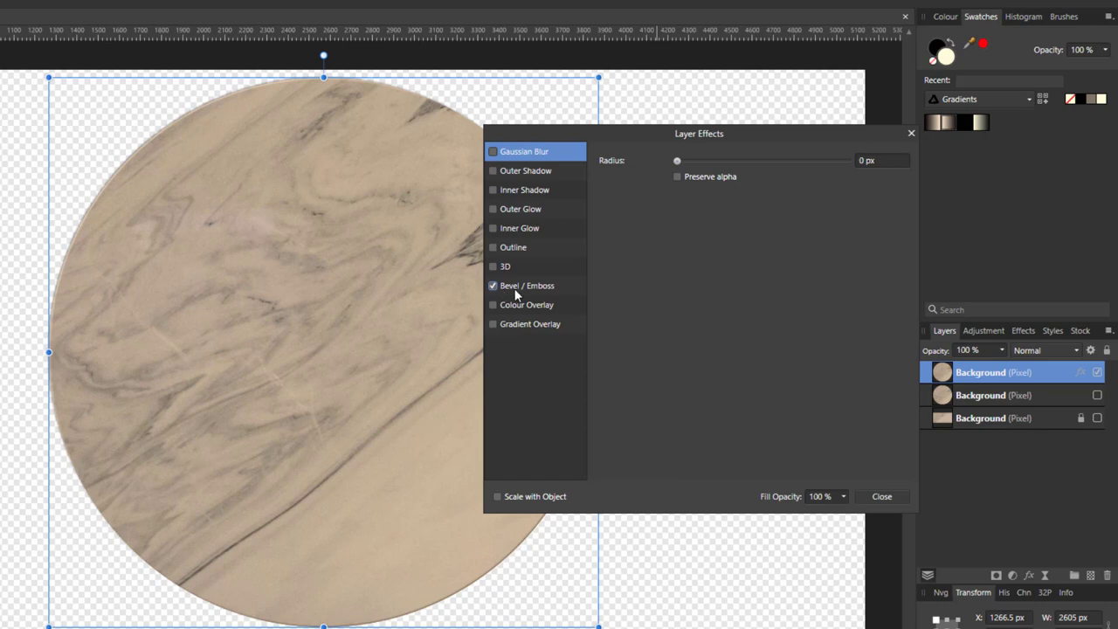
click(535, 288)
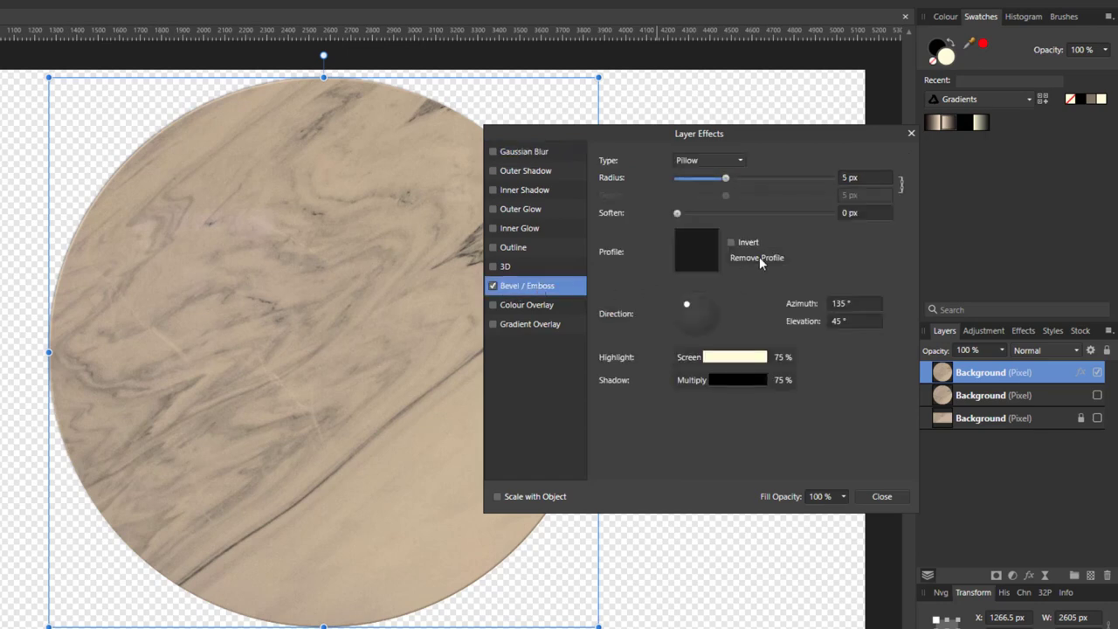
click(741, 161)
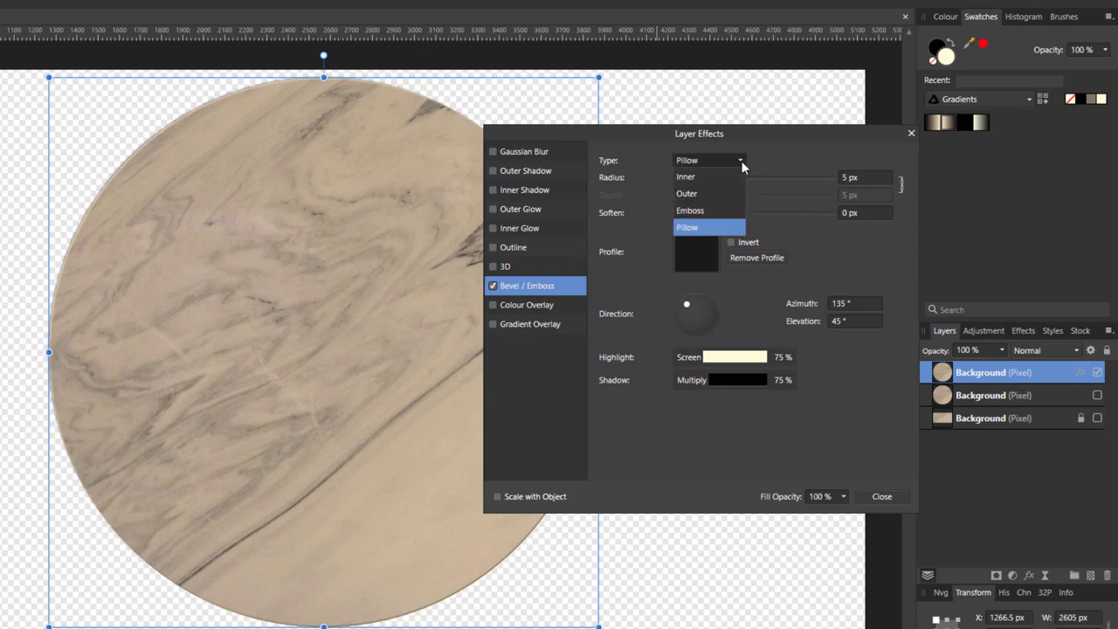
click(700, 199)
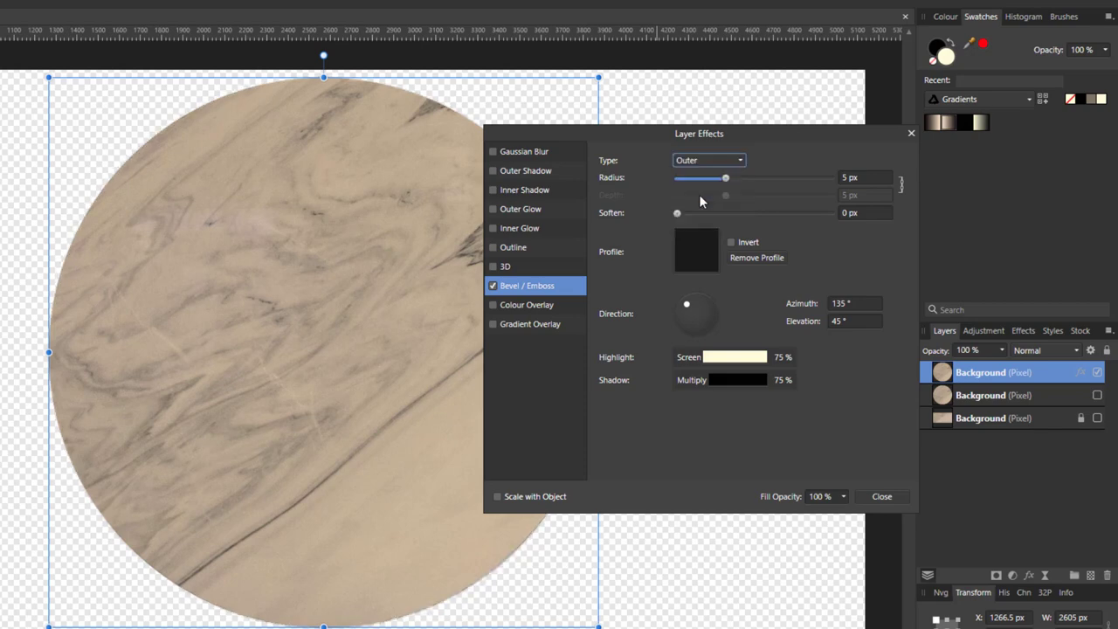
Set the bevel radius to 35 px and soften to 10 px, and enable 3D
click(850, 177)
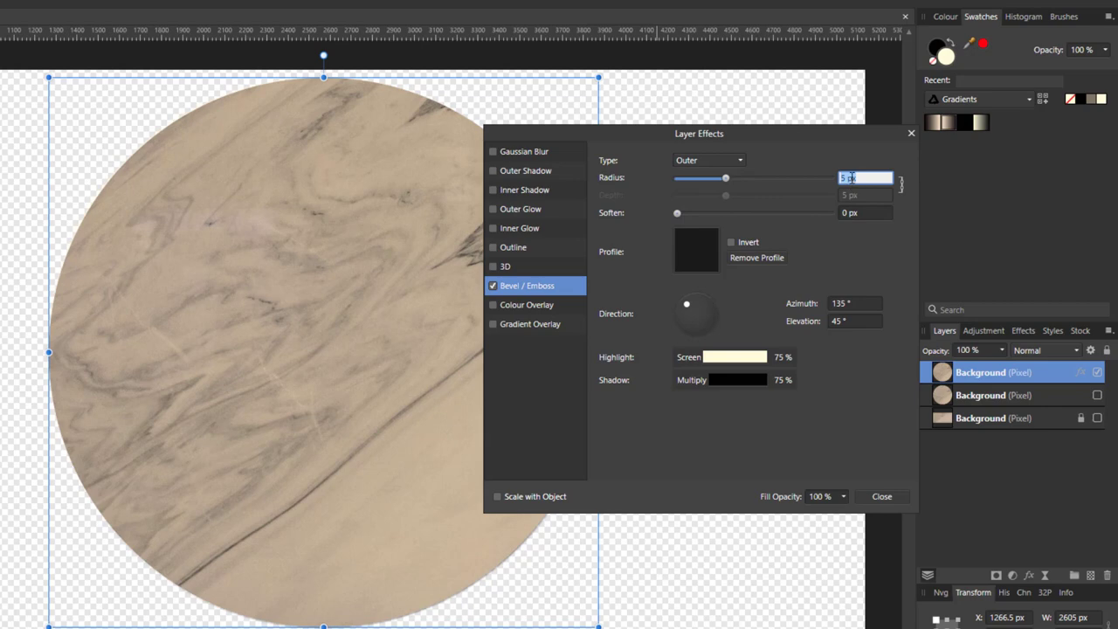
text(35)
key(Return)
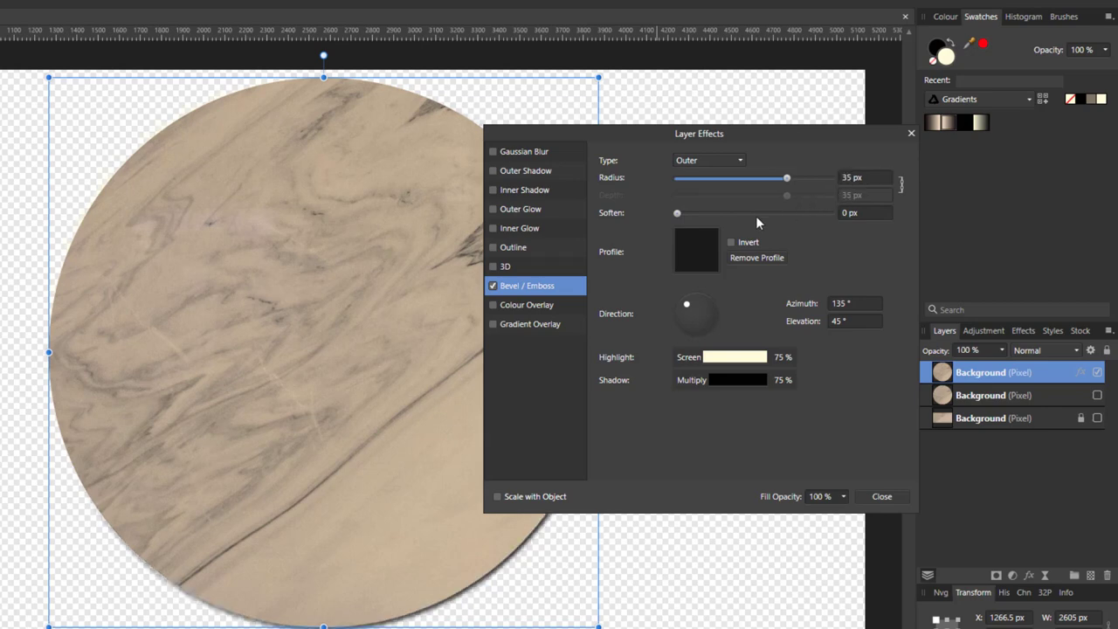
click(854, 214)
text(10)
key(Return)
click(494, 267)
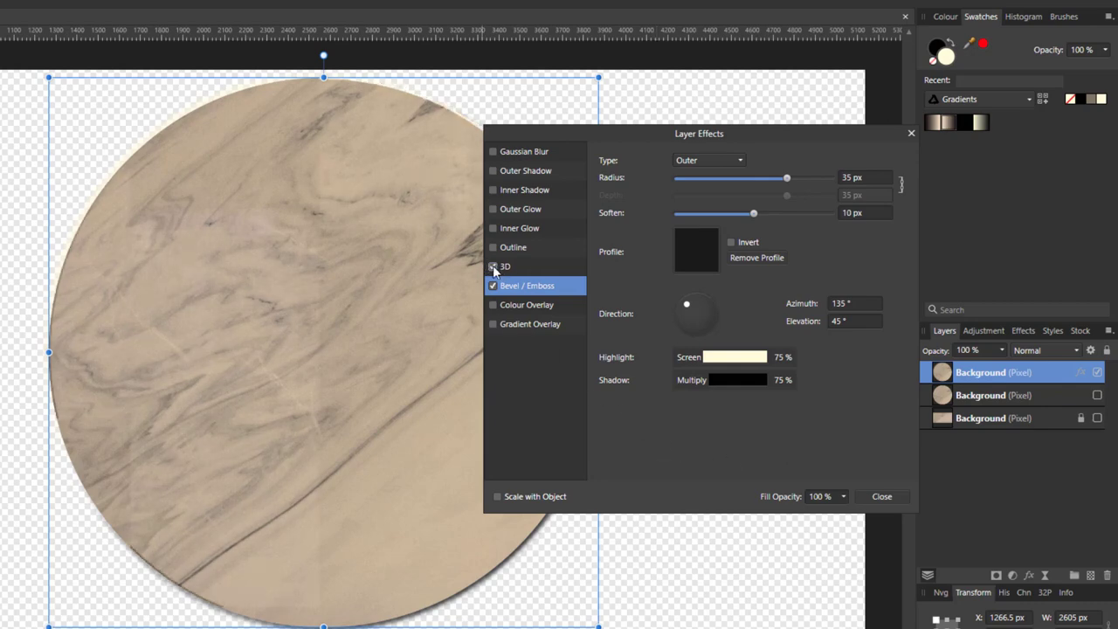
Raise the 3D effect radius to 100 px
click(515, 271)
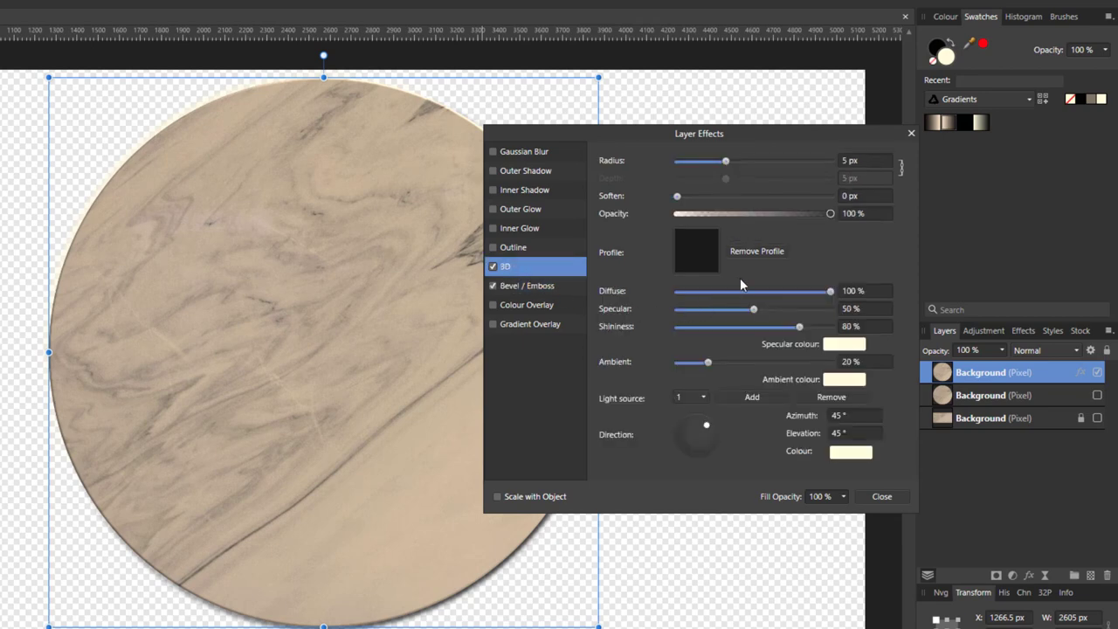
drag(724, 162, 840, 171)
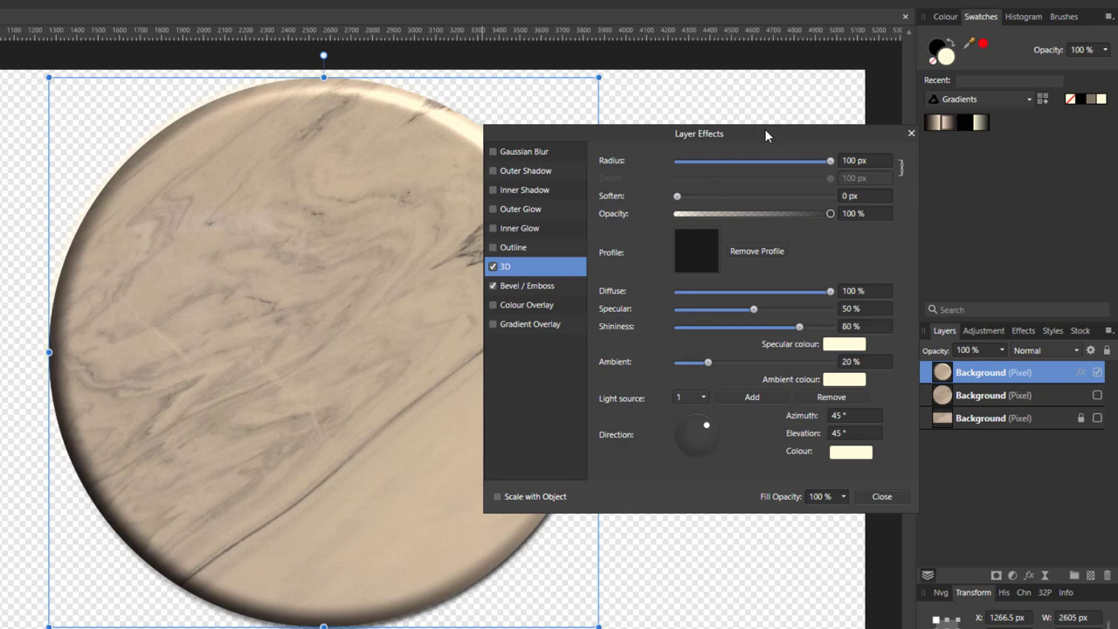
drag(764, 129, 832, 116)
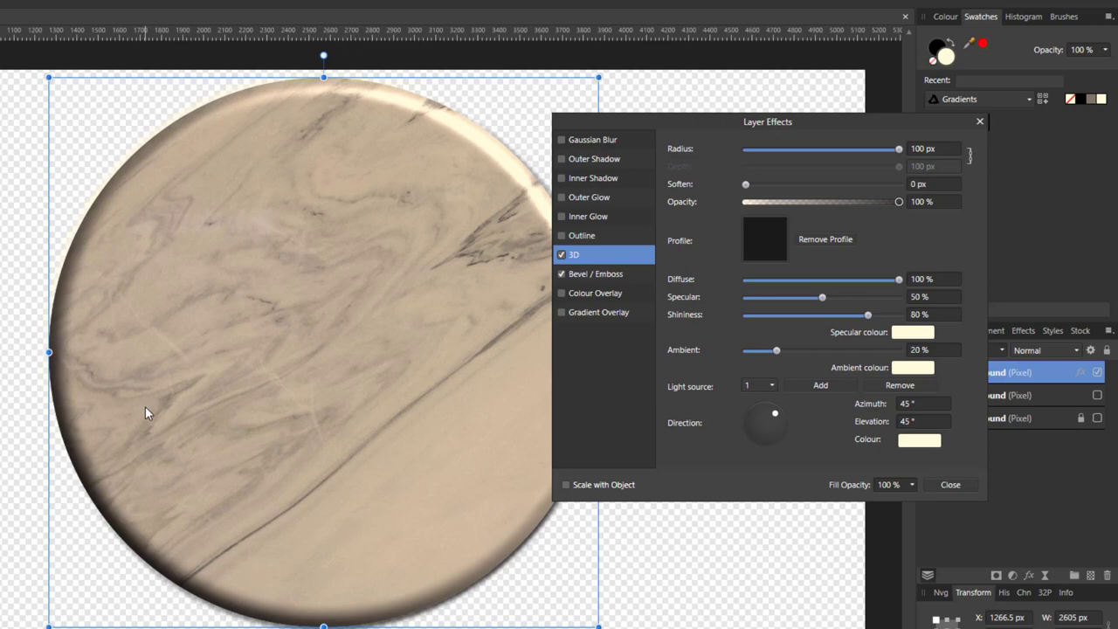
Set the 3D light azimuth to 109° and elevation to 49°
click(913, 408)
text(1)
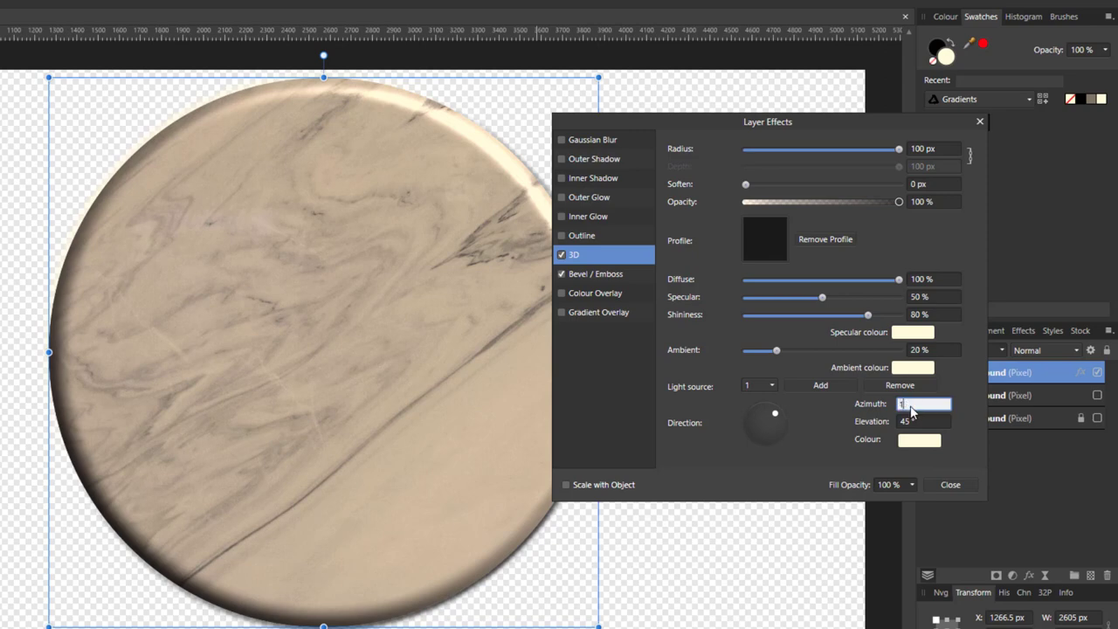
text(09)
key(Return)
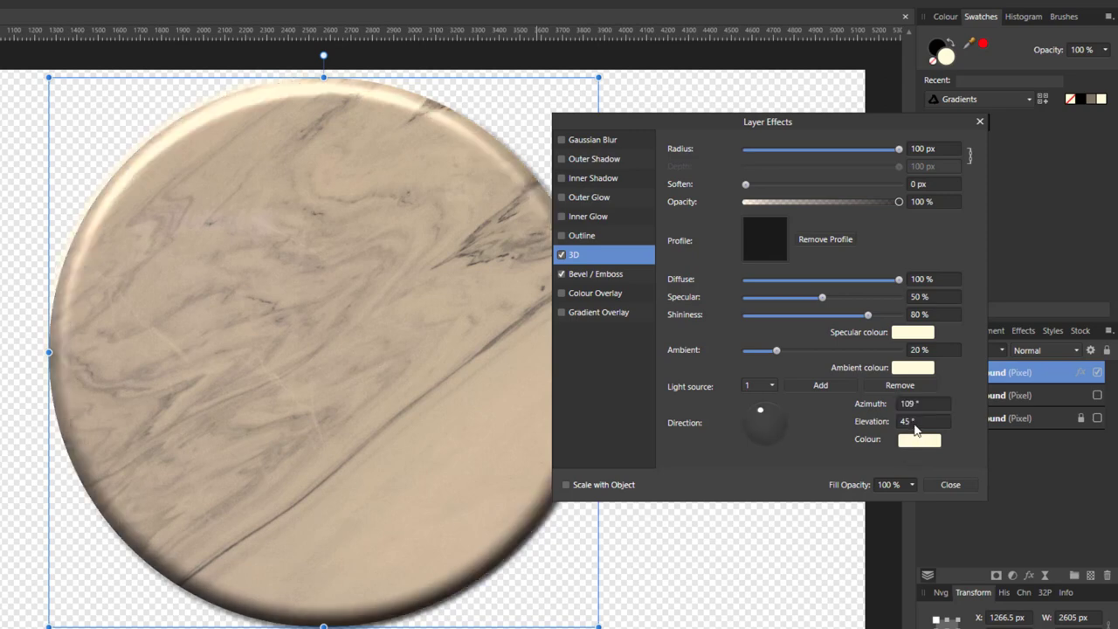
click(915, 422)
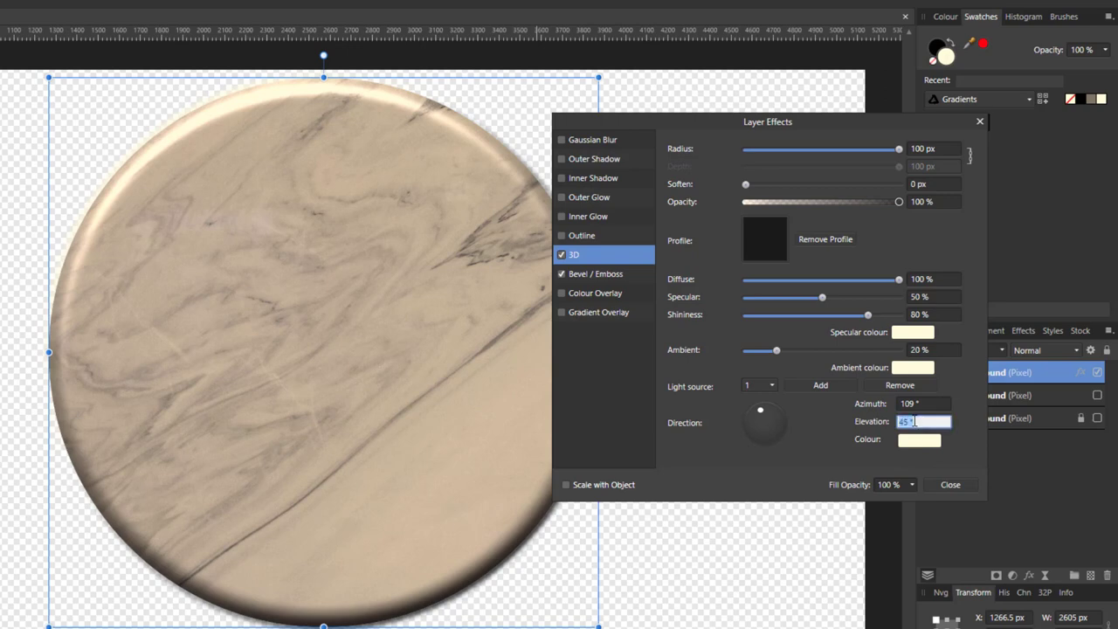
text(49)
key(Return)
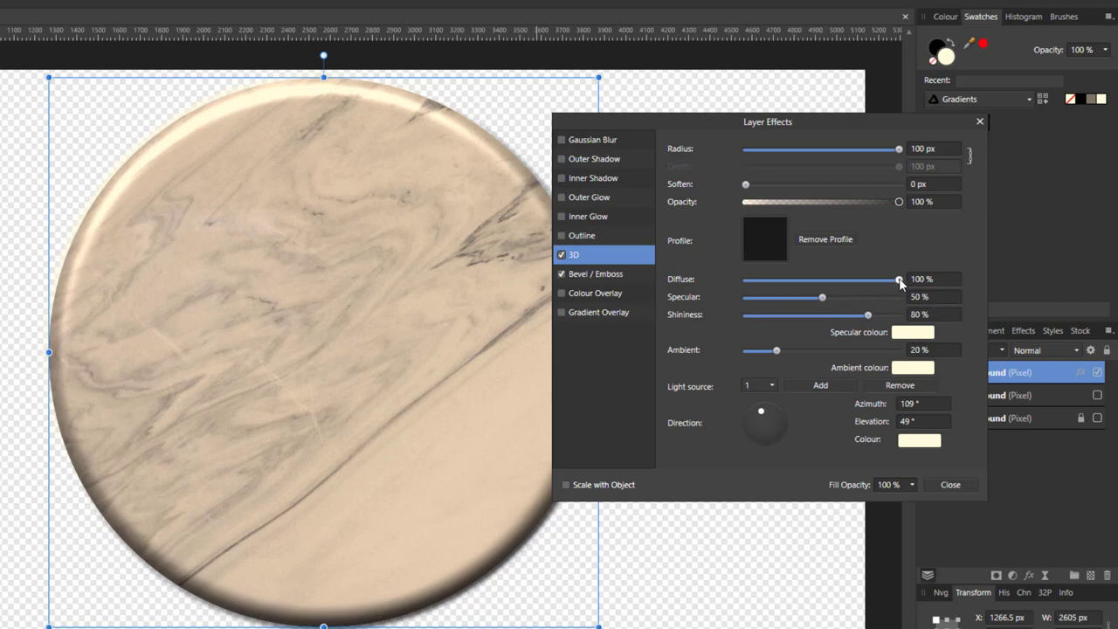
Set the 3D effect's diffuse lighting to 63% and its opacity to 75%
drag(898, 279, 822, 281)
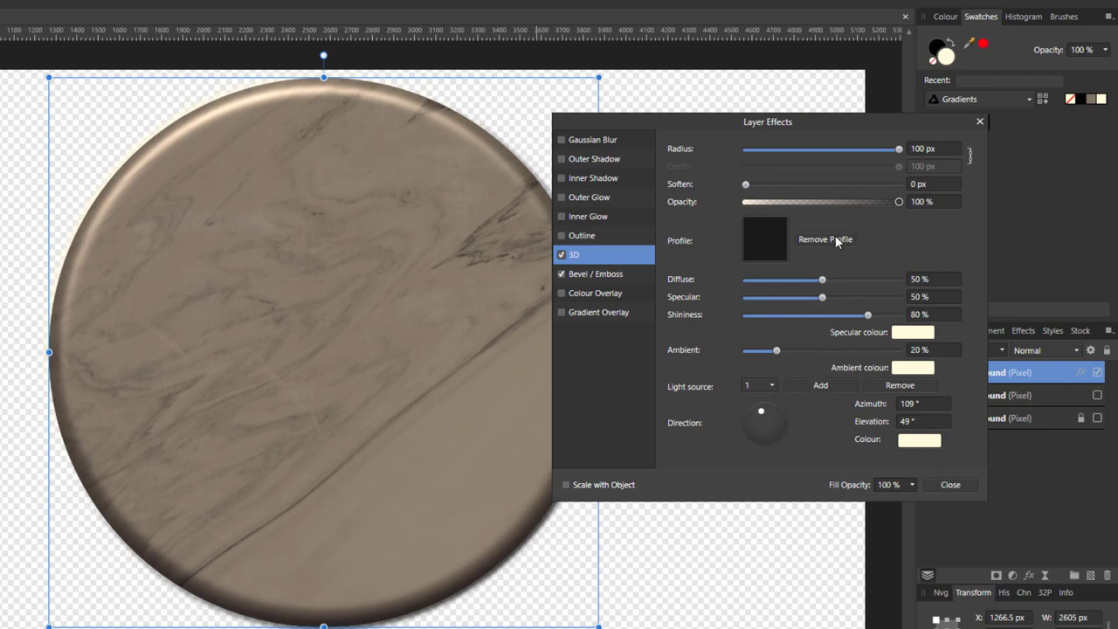
drag(840, 122, 907, 112)
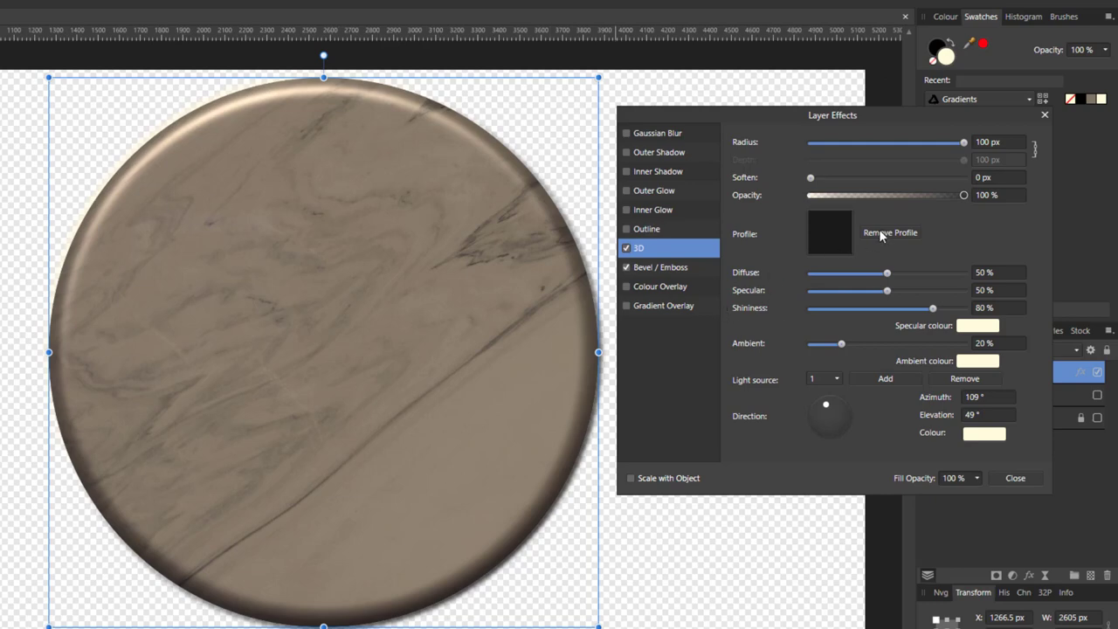
click(887, 274)
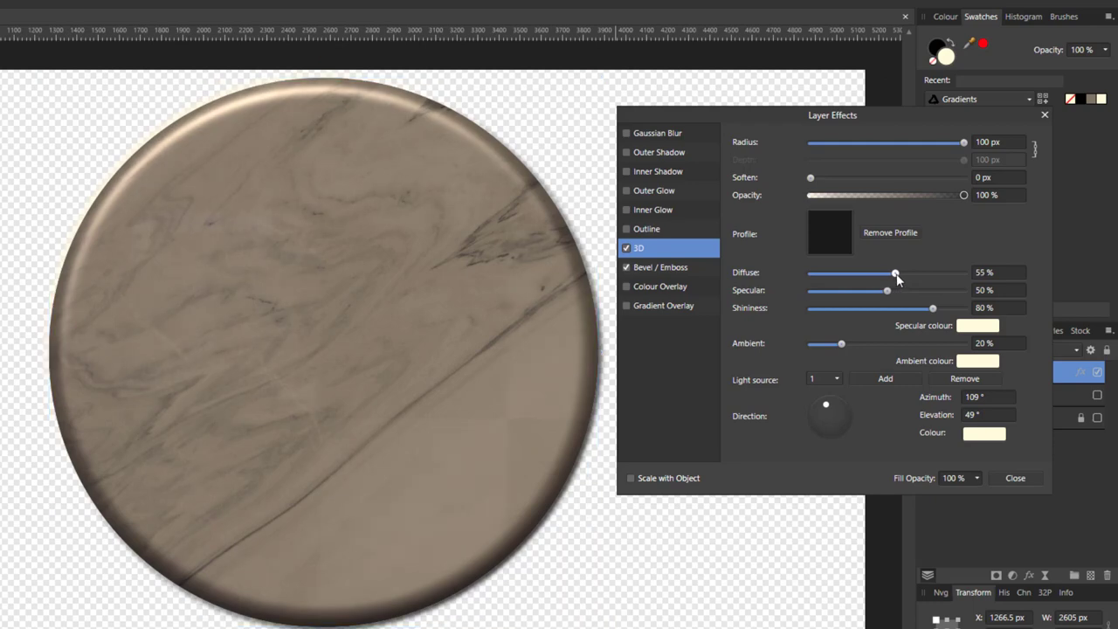
drag(896, 273, 907, 277)
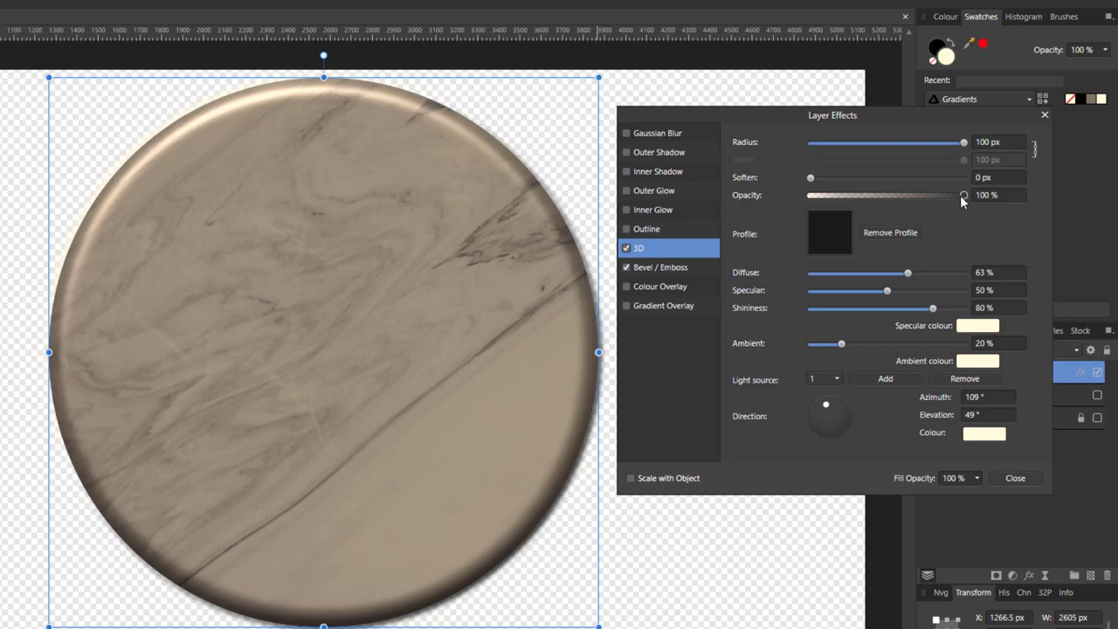
drag(960, 195, 911, 198)
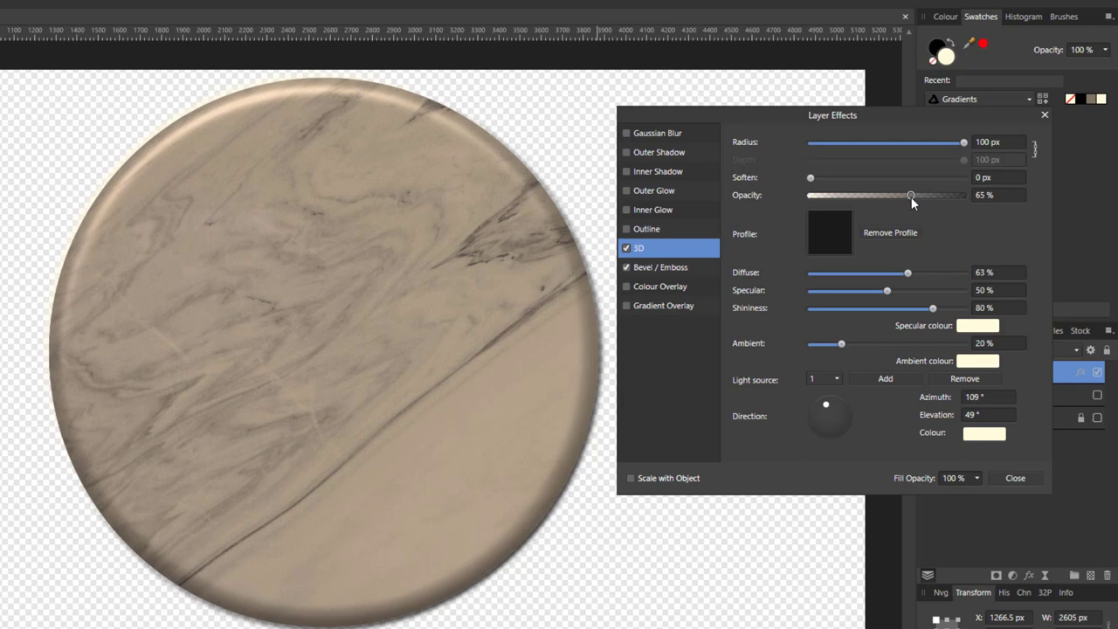
drag(911, 196, 925, 197)
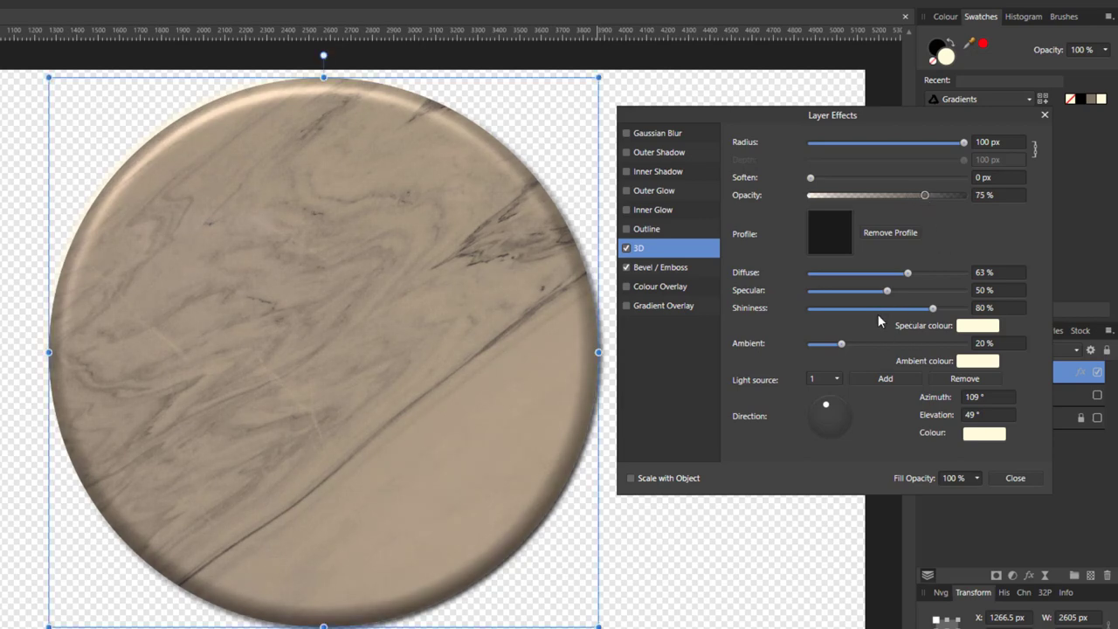
Set specular to 38%, ambient to 27%, soften to 6 px, keeping shininess near 80%
mouse_move(887, 290)
mouse_down()
mouse_move(909, 297)
mouse_move(869, 295)
mouse_up()
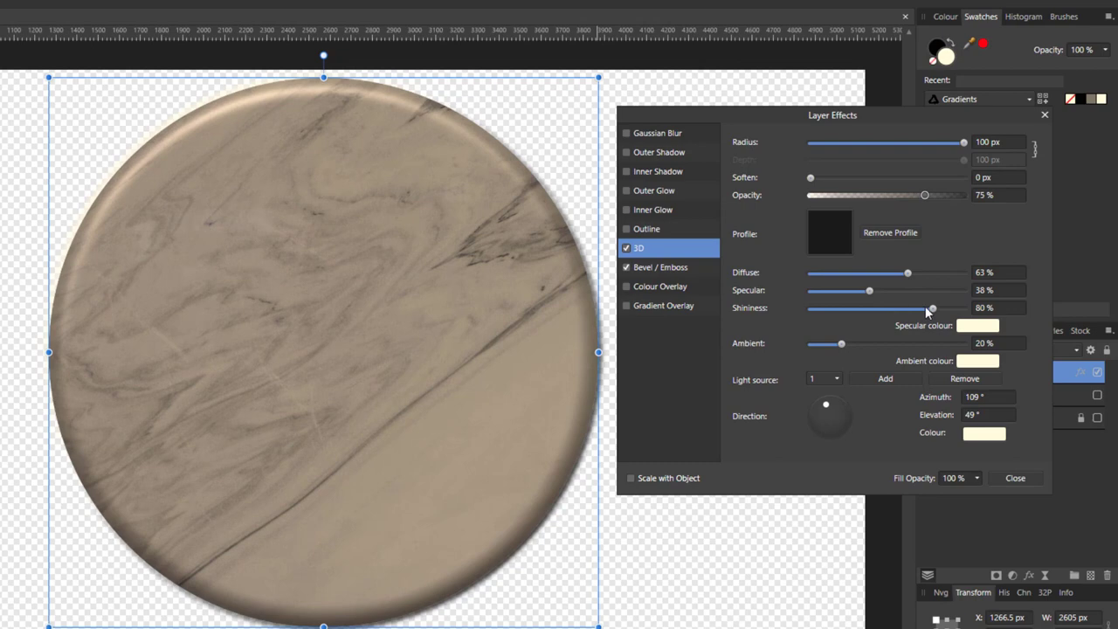
mouse_move(933, 310)
mouse_down()
mouse_move(901, 310)
mouse_move(932, 310)
mouse_up()
drag(841, 344, 855, 349)
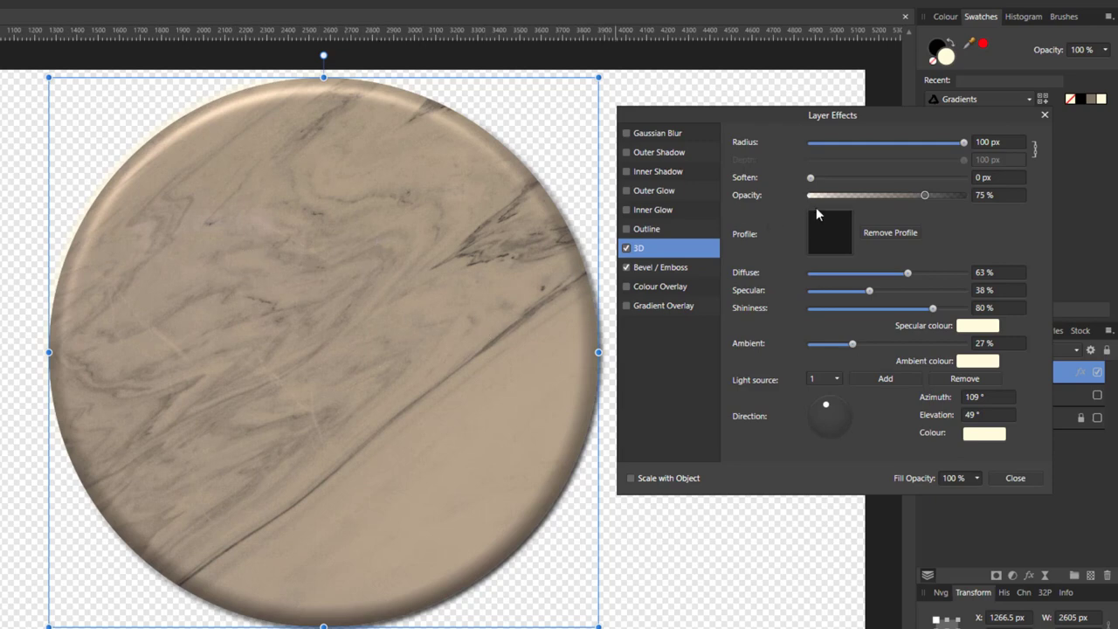
click(817, 179)
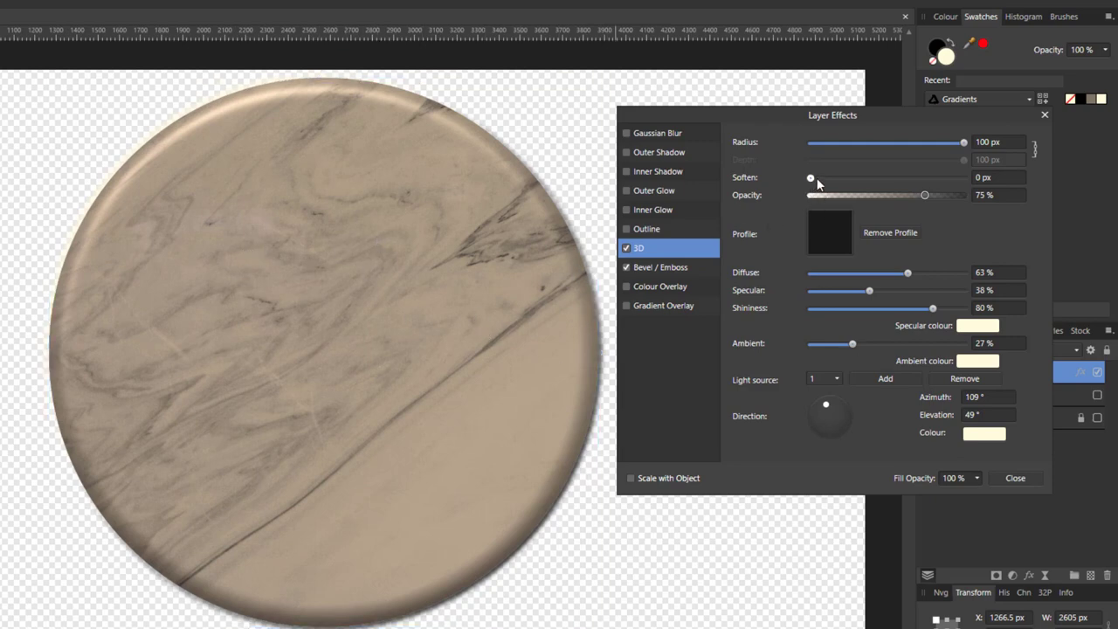
drag(817, 180, 856, 180)
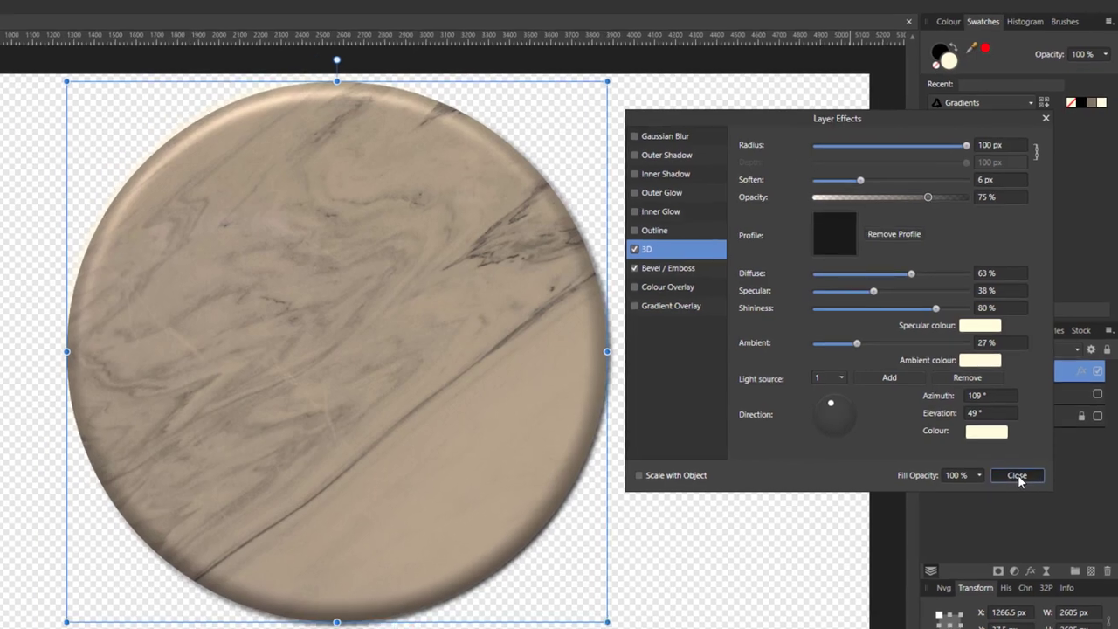
click(1015, 477)
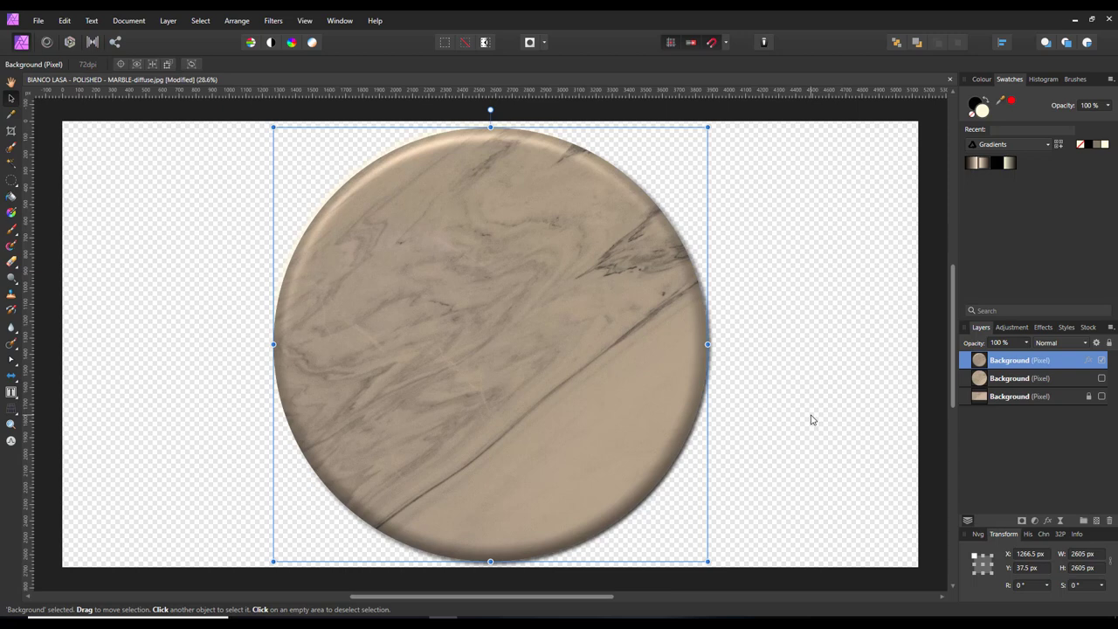
Crop the canvas to 2772 × 2680 px, trimming the empty space on both sides of the ball
click(11, 134)
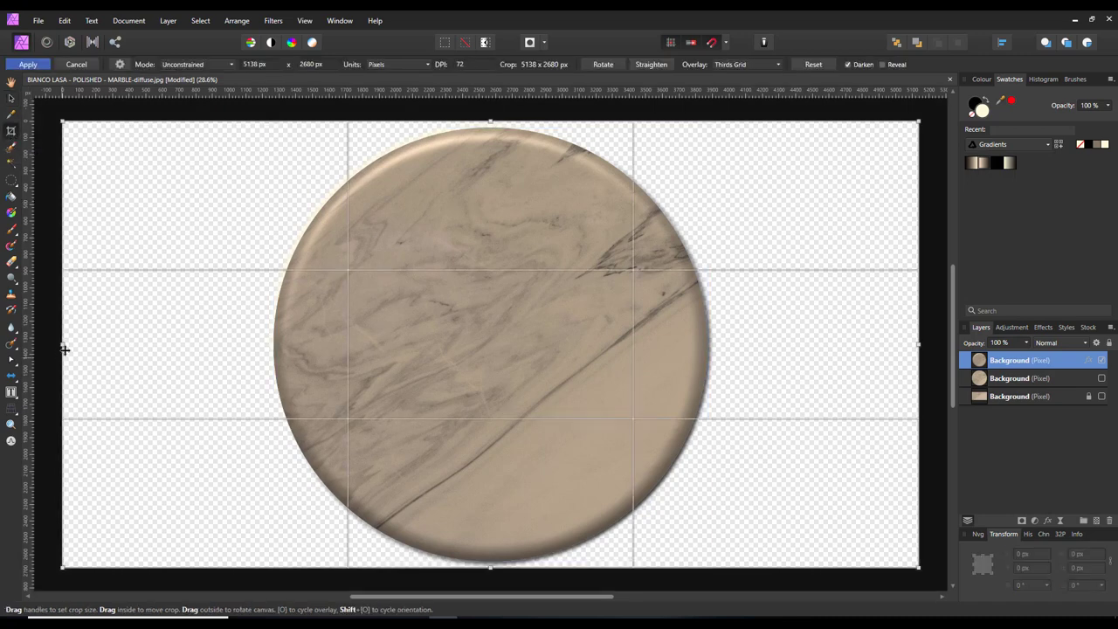
drag(64, 343, 263, 344)
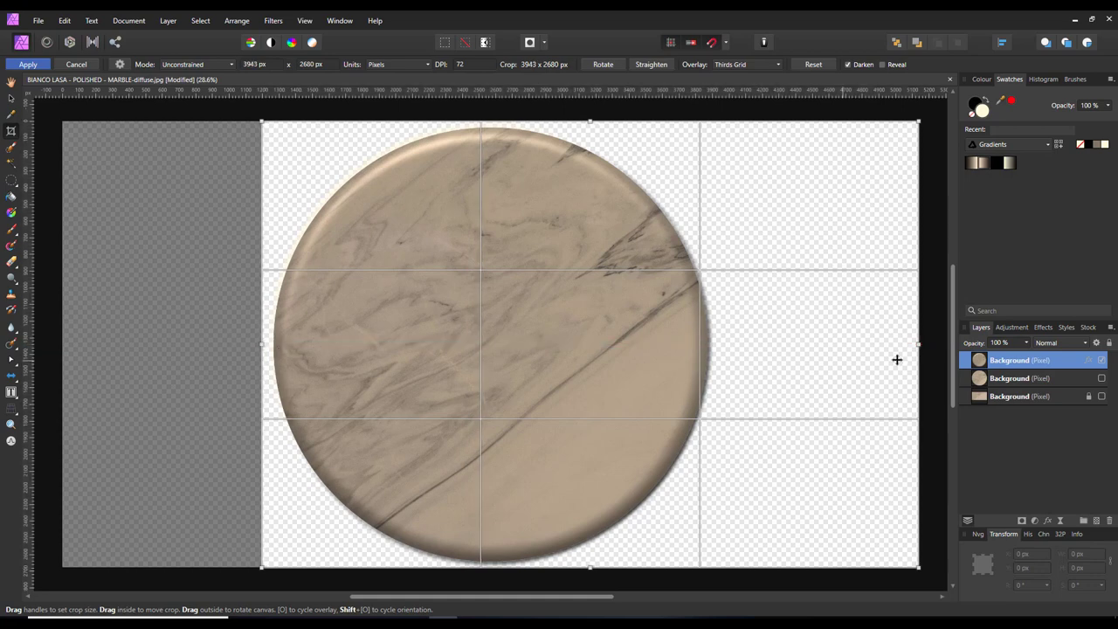
drag(918, 344, 723, 349)
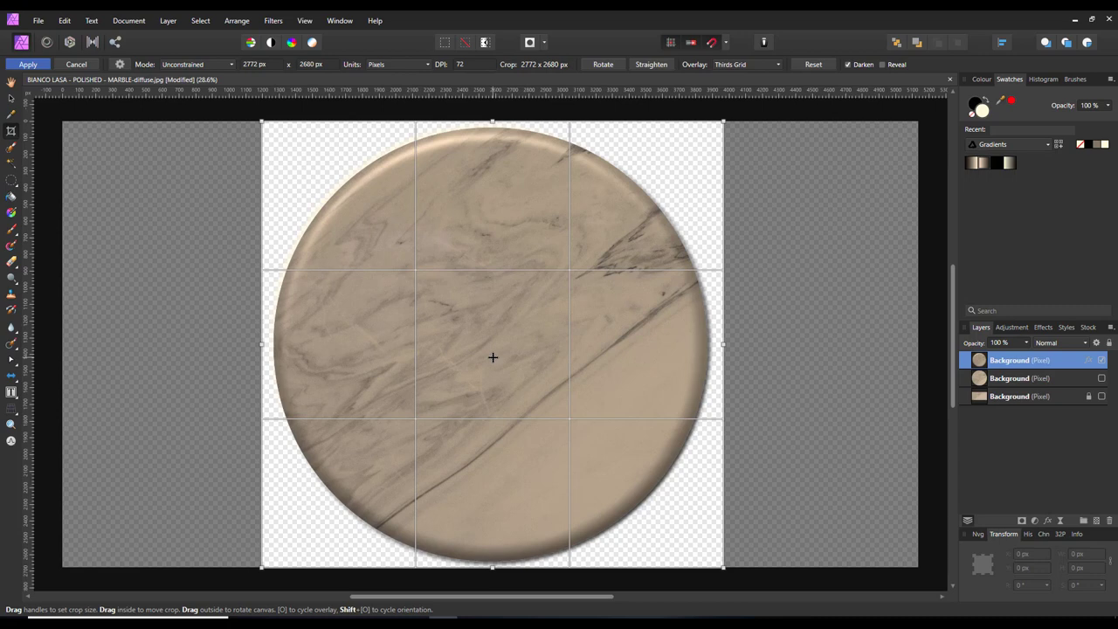
key(Return)
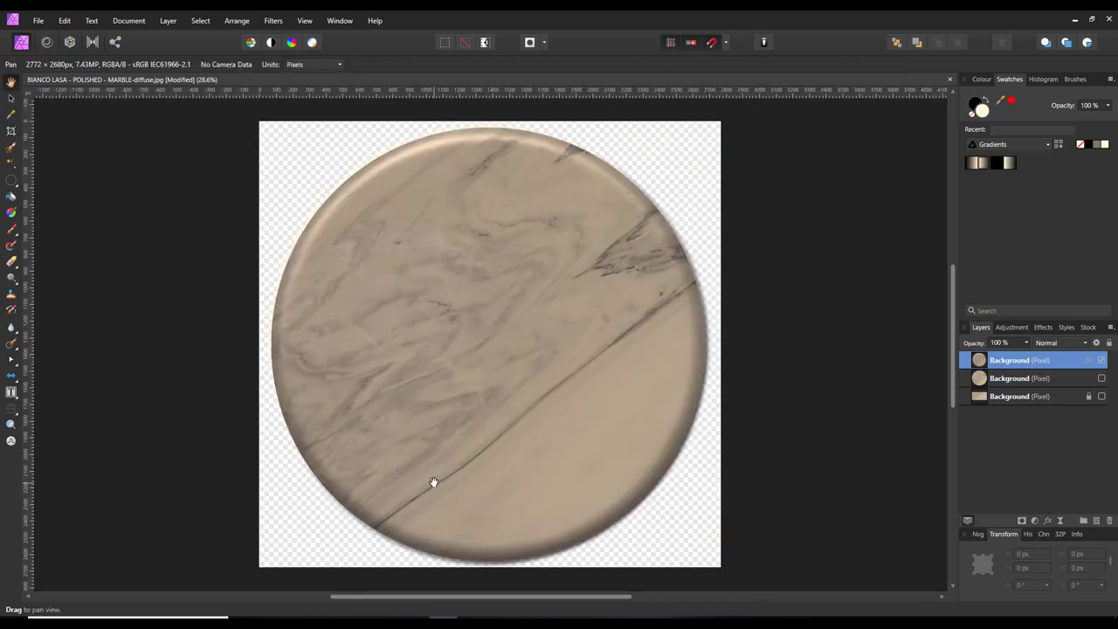
Bring up the PNG export settings from the File menu and move the dialog aside
click(38, 22)
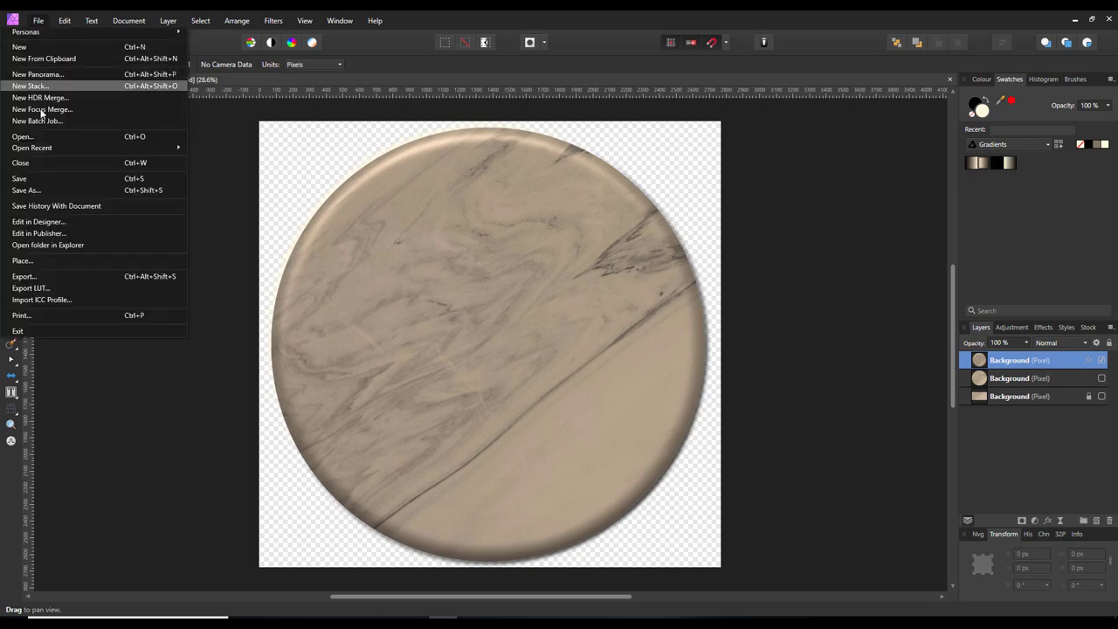
click(24, 277)
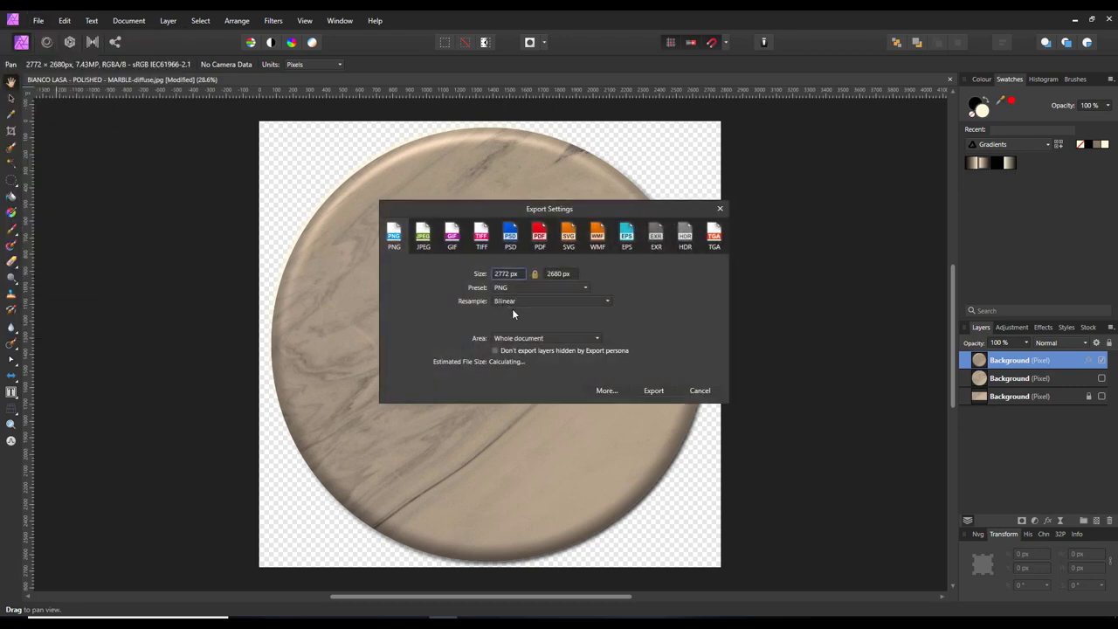
drag(659, 209, 804, 210)
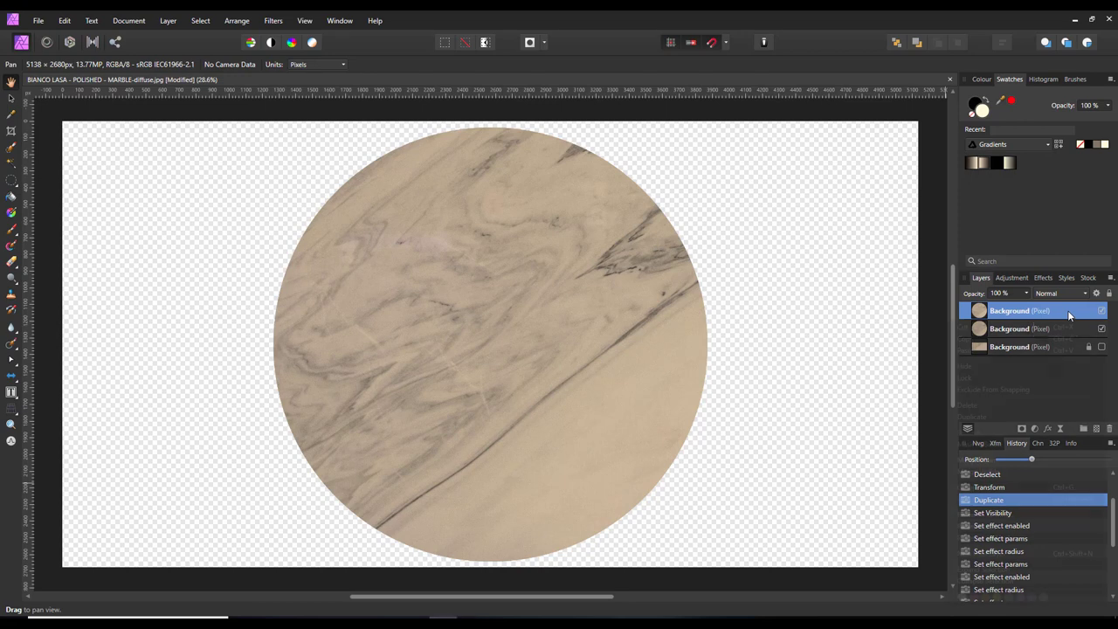
Delete the duplicate top Background layer from the Layers panel
right_click(1061, 313)
click(969, 405)
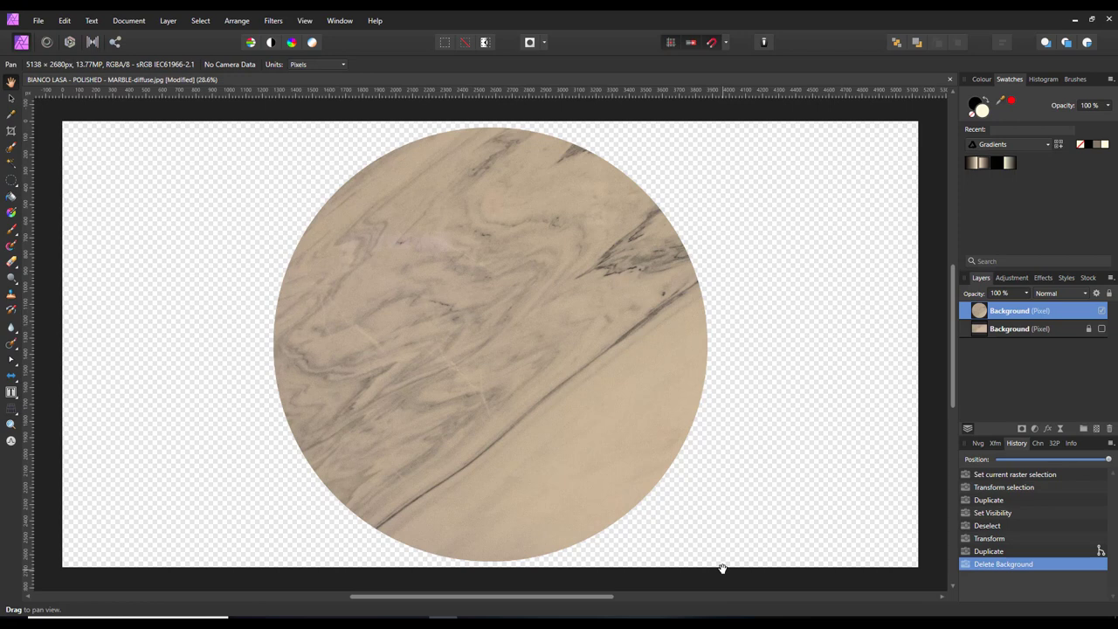
Add a Lens Distortion live filter at -100% to the marble disc and expand its layer
click(1060, 428)
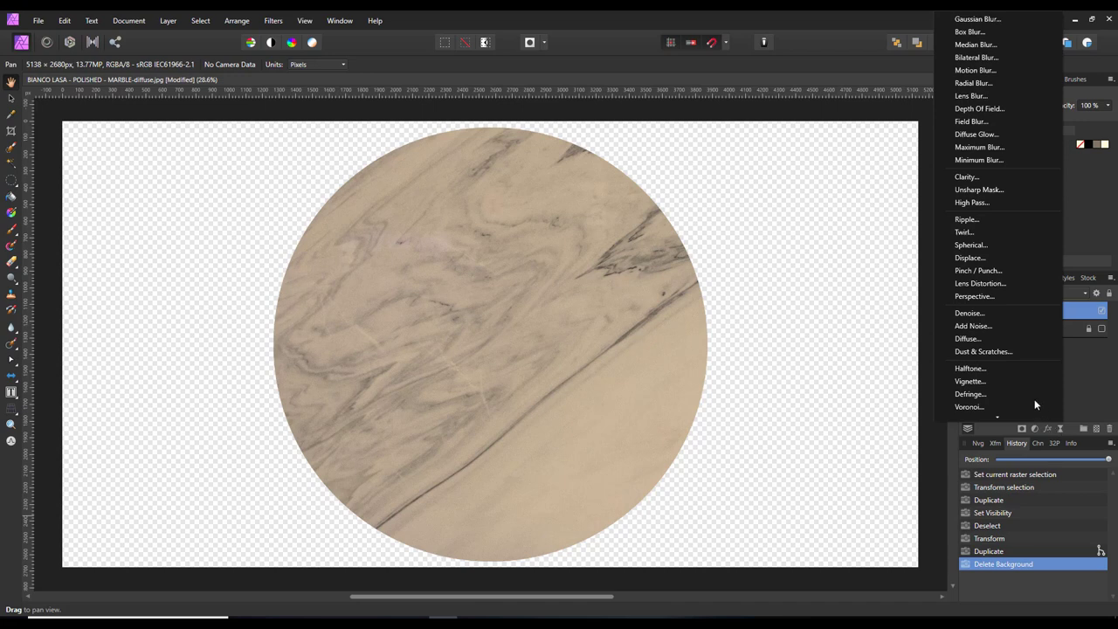
click(983, 285)
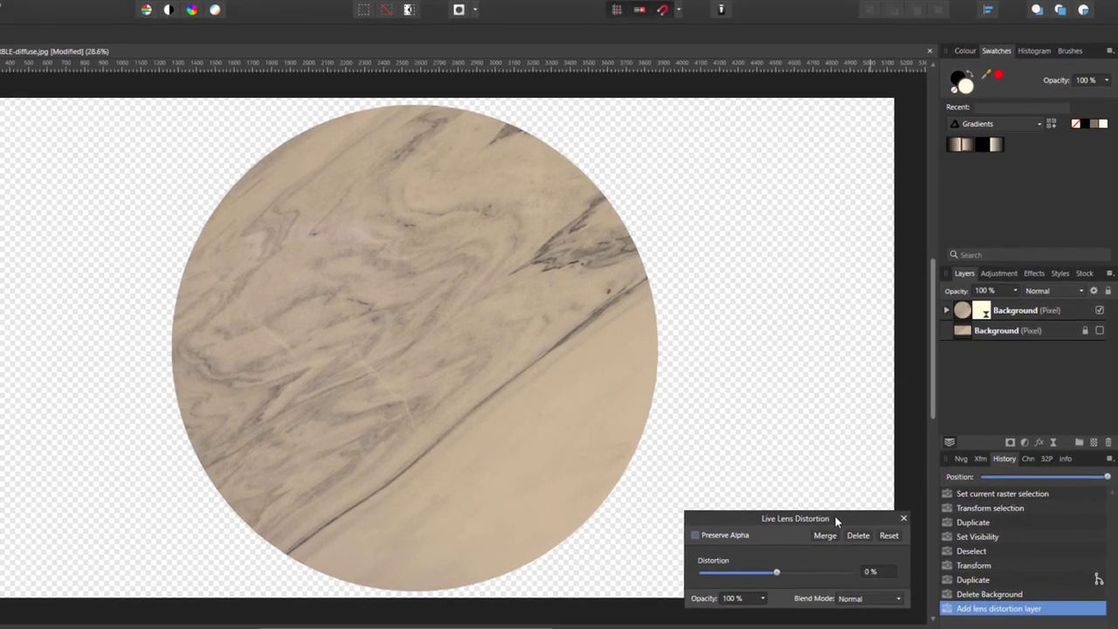
drag(835, 517, 833, 374)
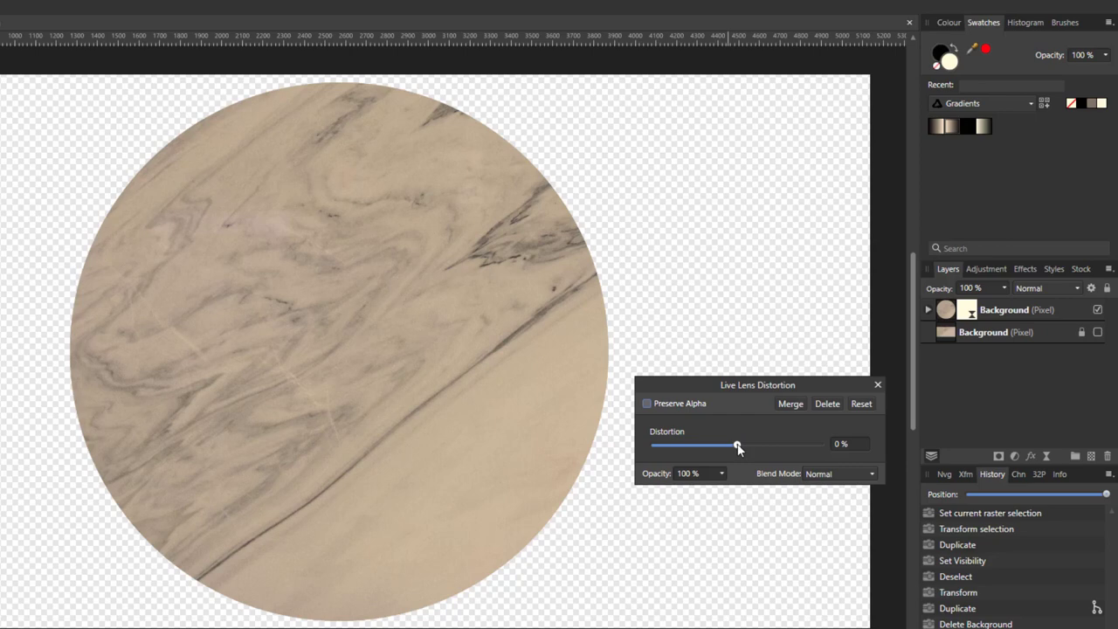
drag(738, 447, 647, 452)
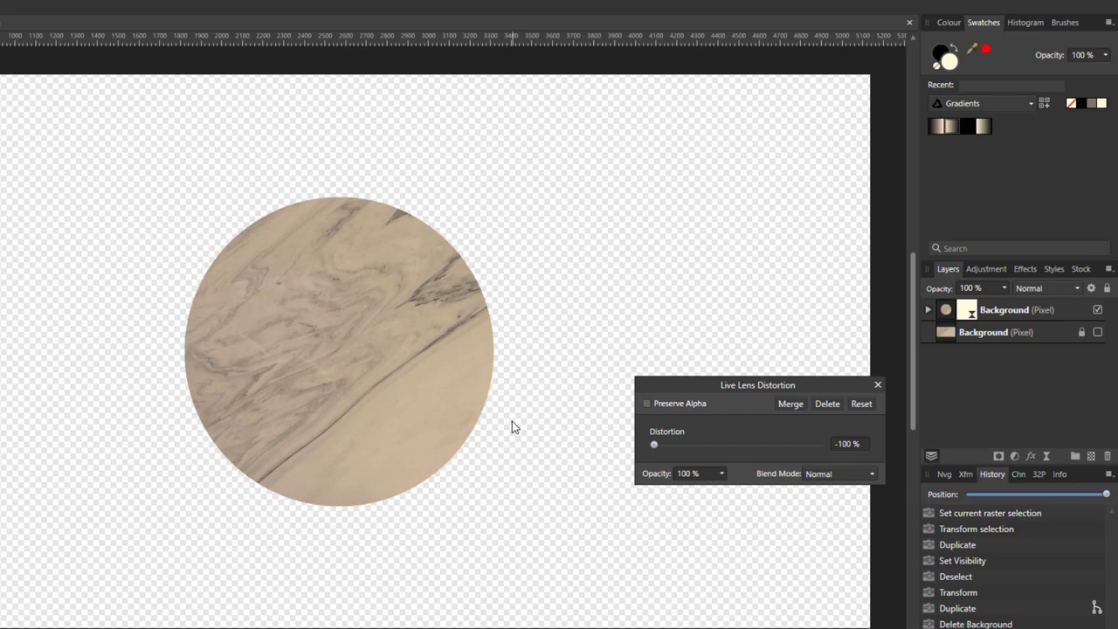
click(878, 384)
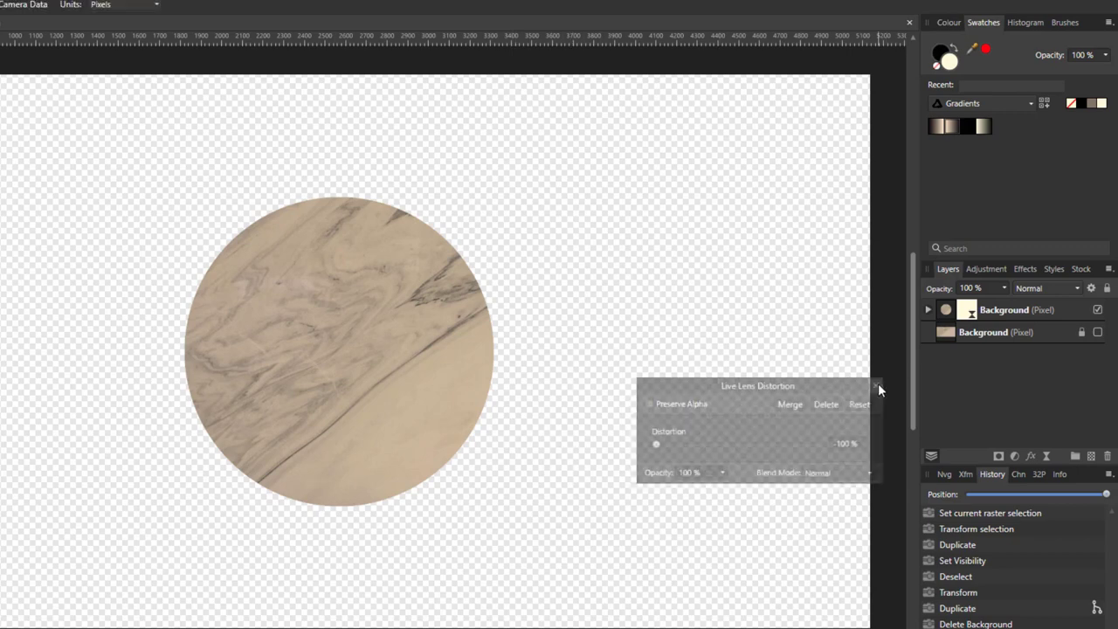
click(927, 310)
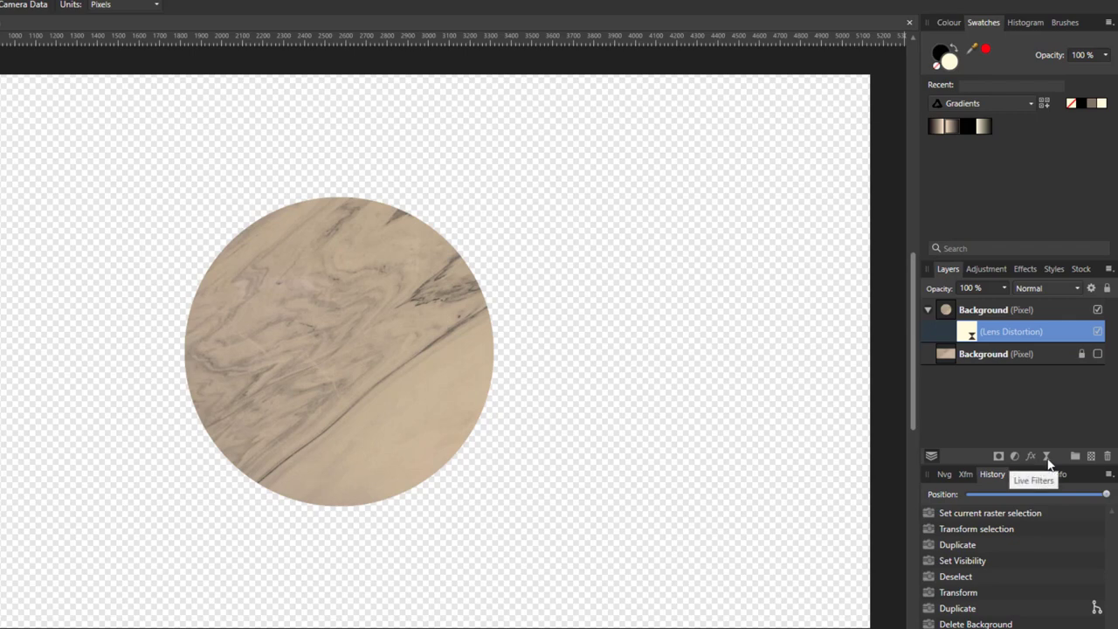
Add a Spherical live filter with 100% intensity and 1024 px radius to the disc
click(1047, 457)
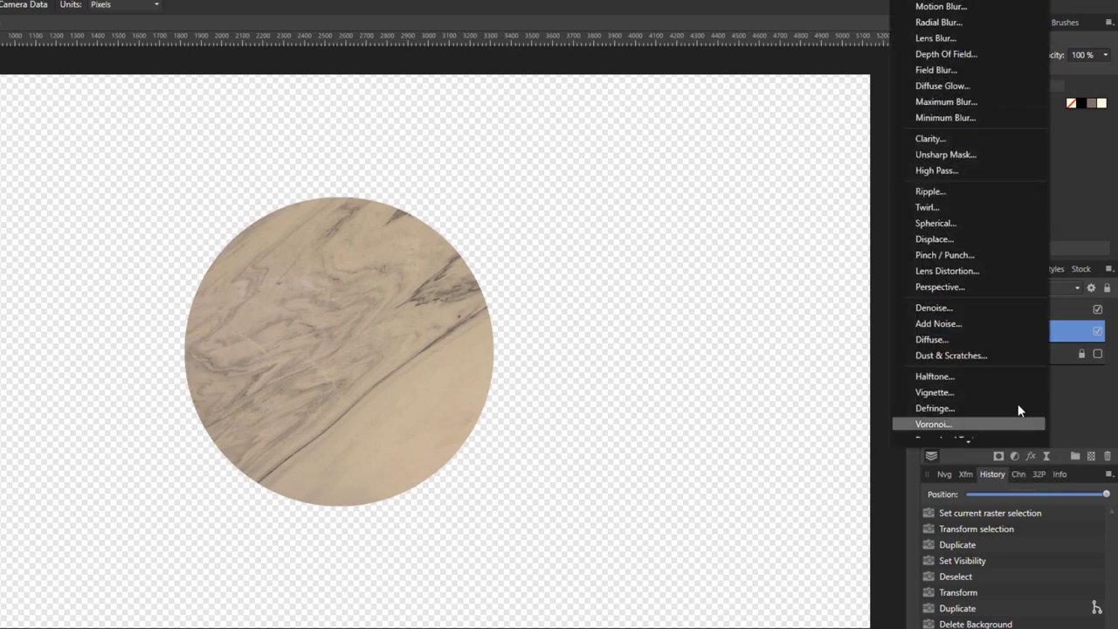
click(931, 225)
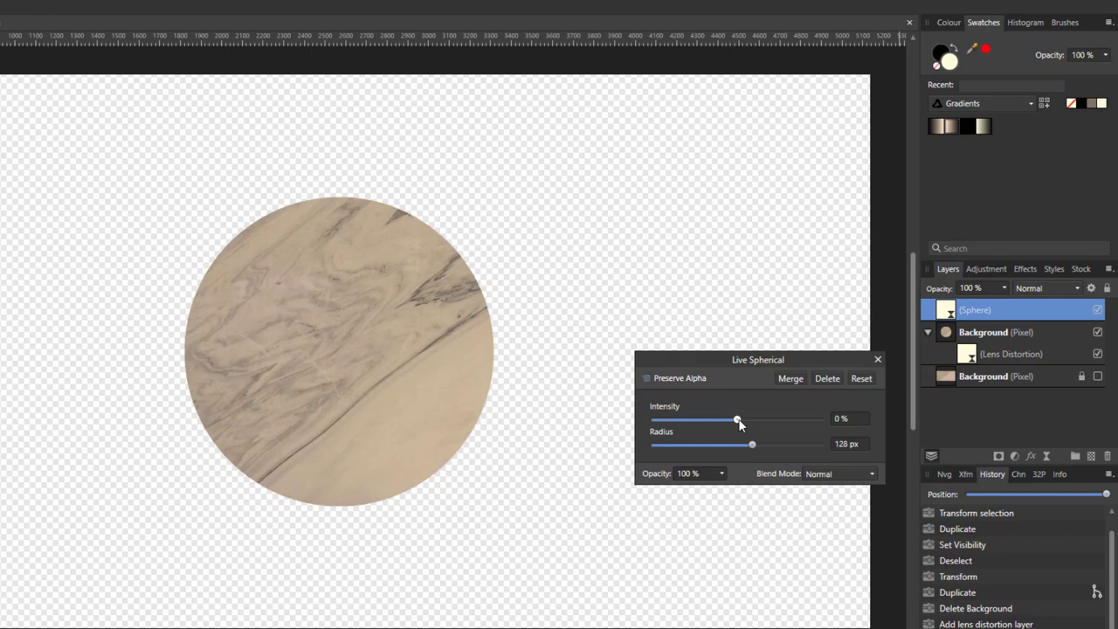
drag(738, 422, 811, 424)
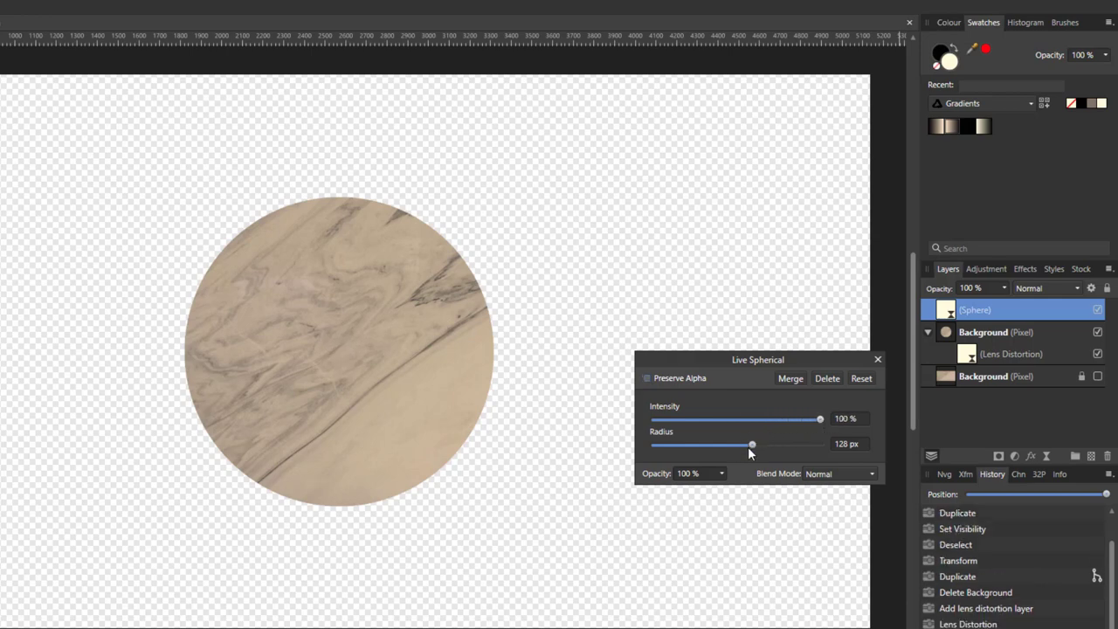
drag(753, 446, 826, 446)
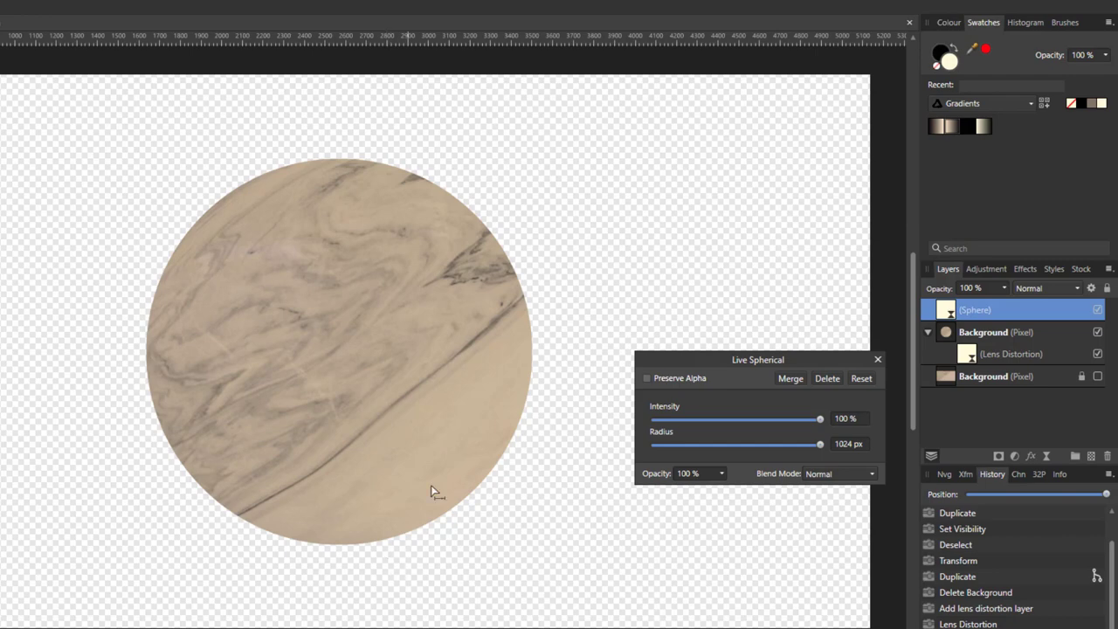
click(878, 360)
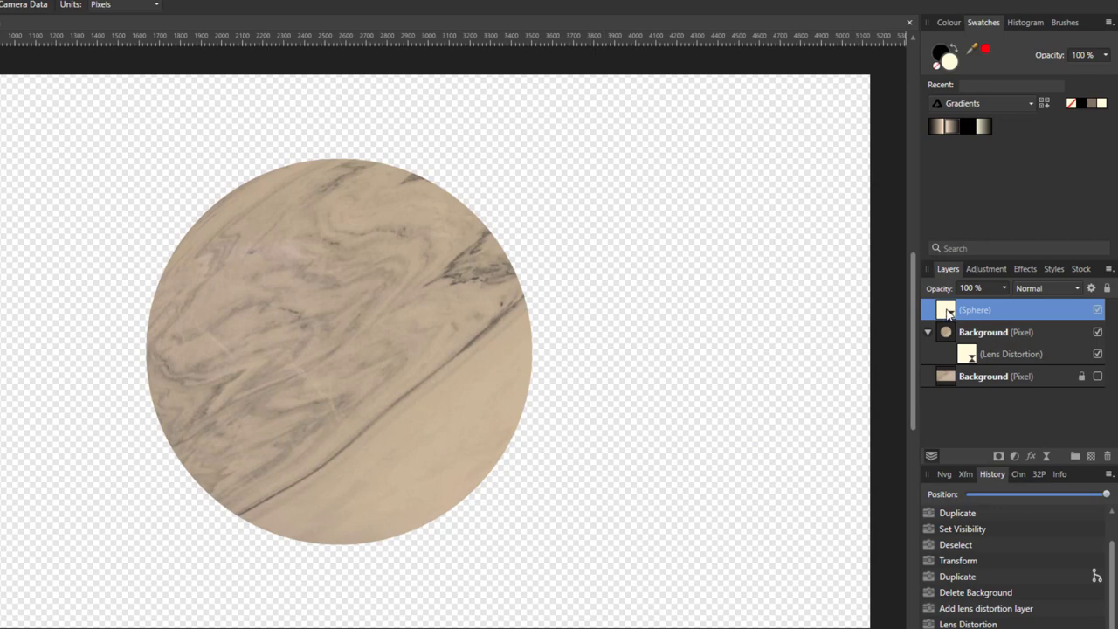
Duplicate the Sphere live filter layer twice, giving three stacked Sphere filters
right_click(975, 314)
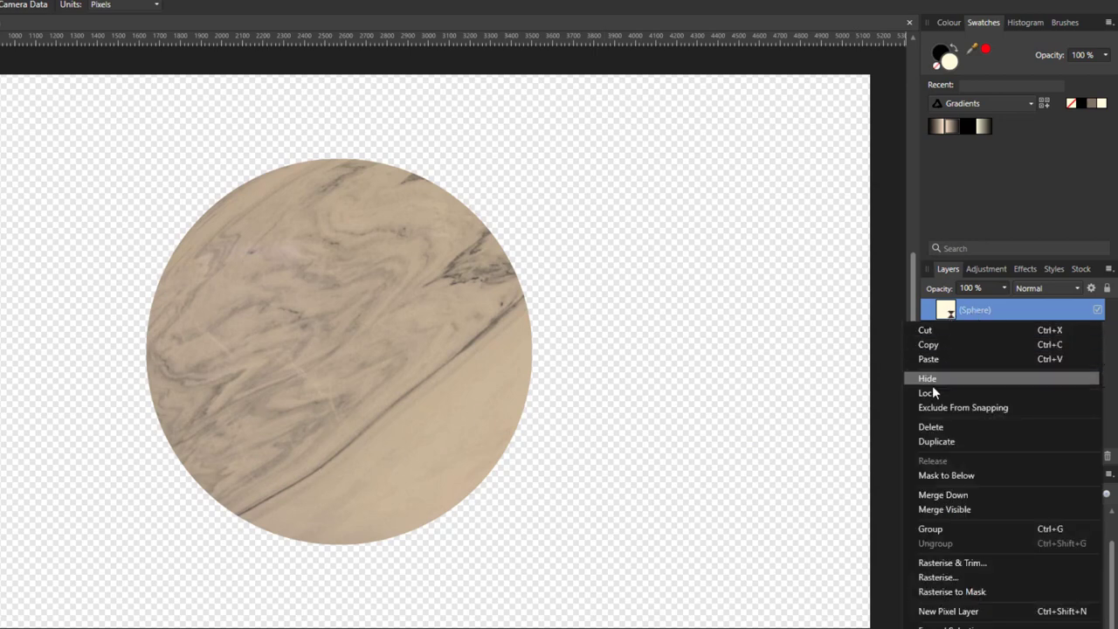
click(940, 443)
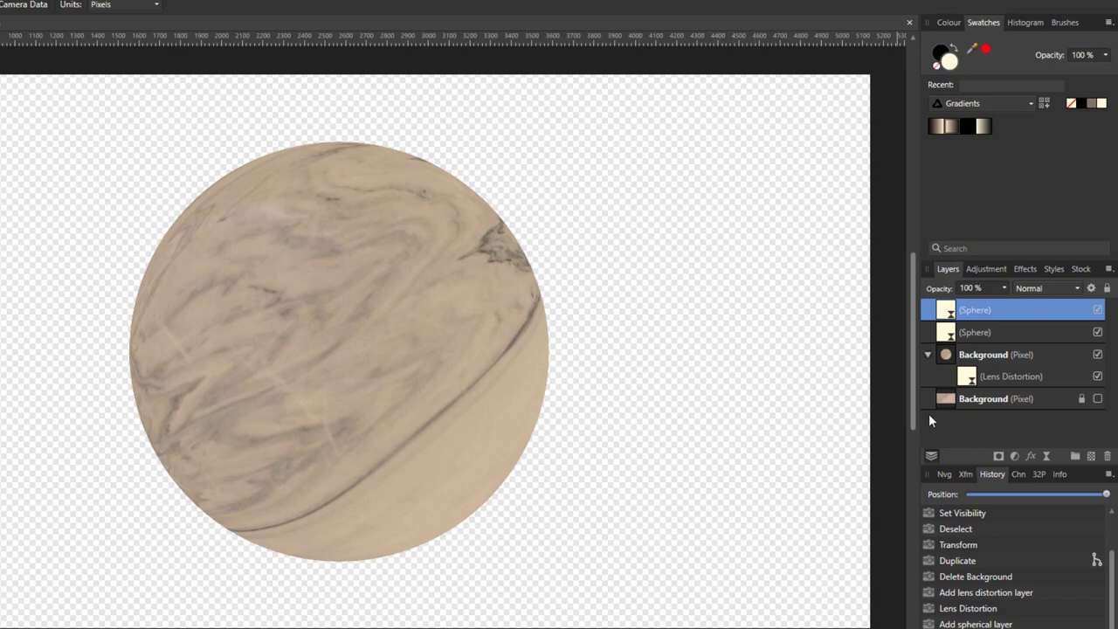
right_click(966, 316)
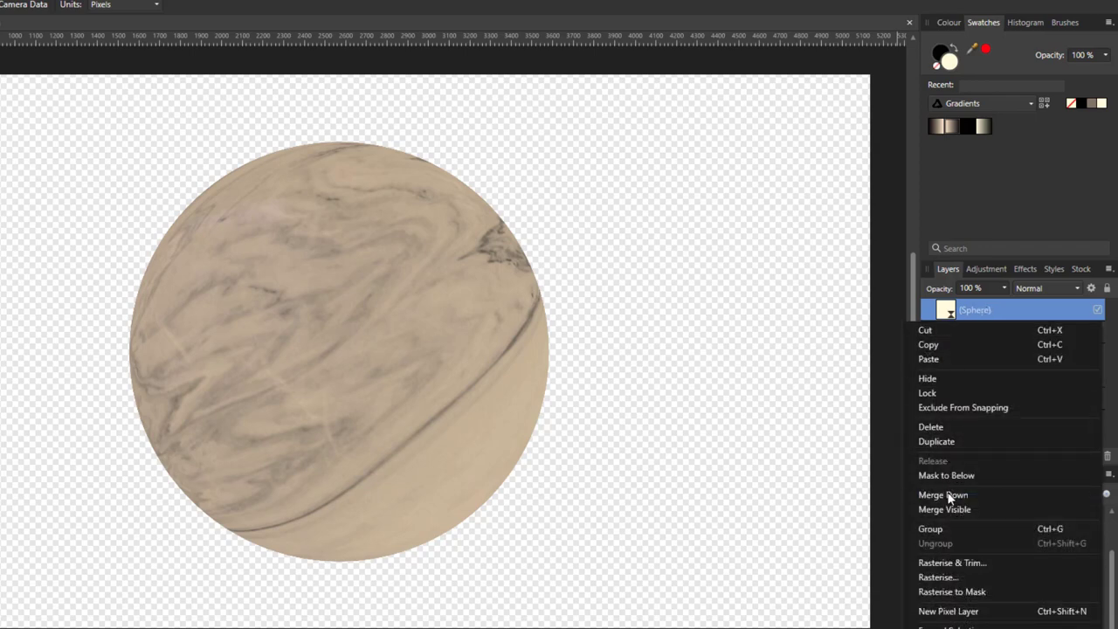
click(938, 442)
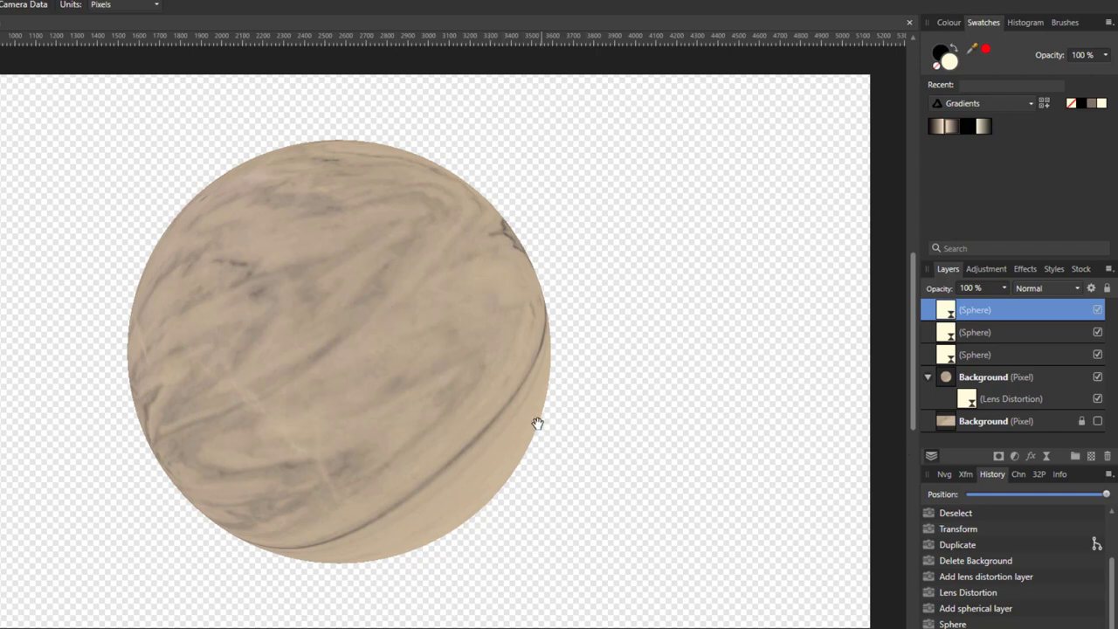
Zoom into the sphere's right edge, show the Navigator, and zoom back out to 29%
scroll(160, 466, up, 5)
scroll(262, 457, up, 2)
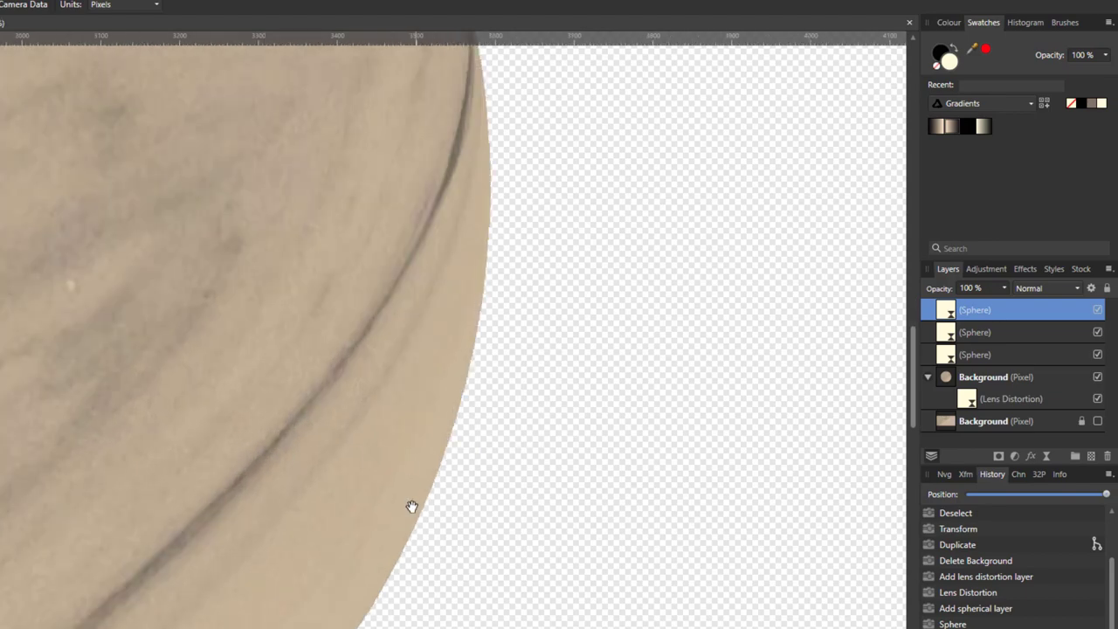
scroll(472, 454, up, 2)
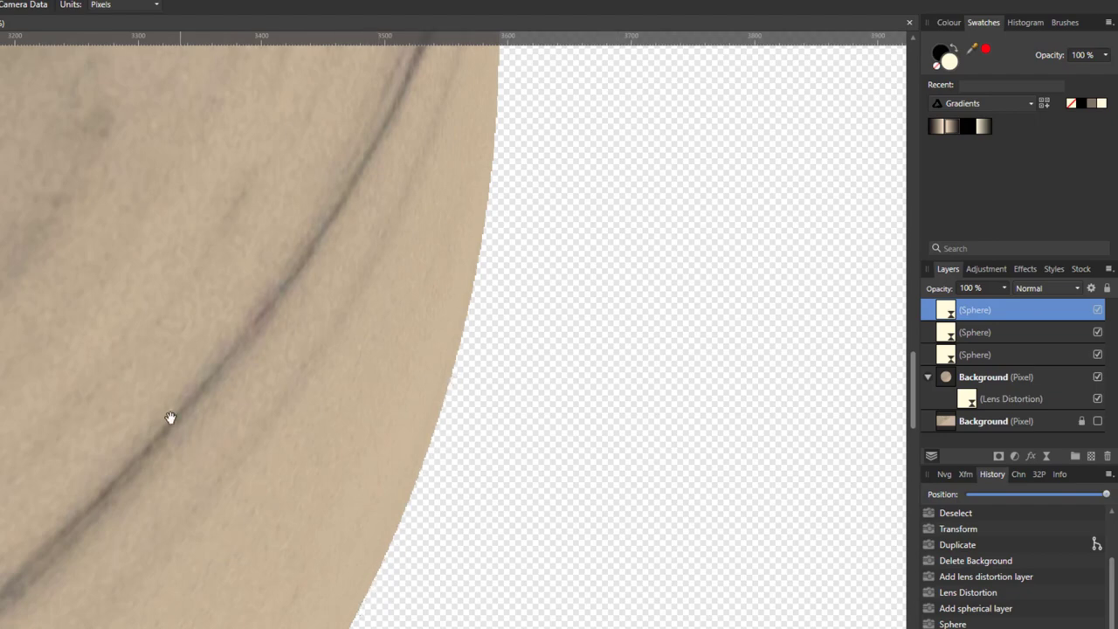
click(945, 474)
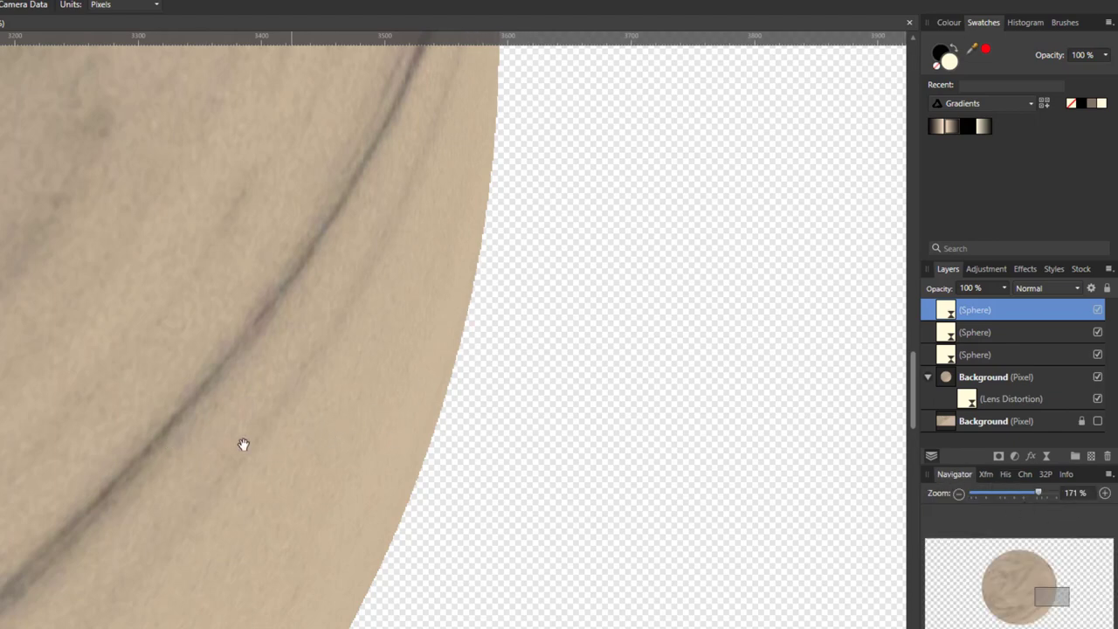
scroll(242, 444, down, 5)
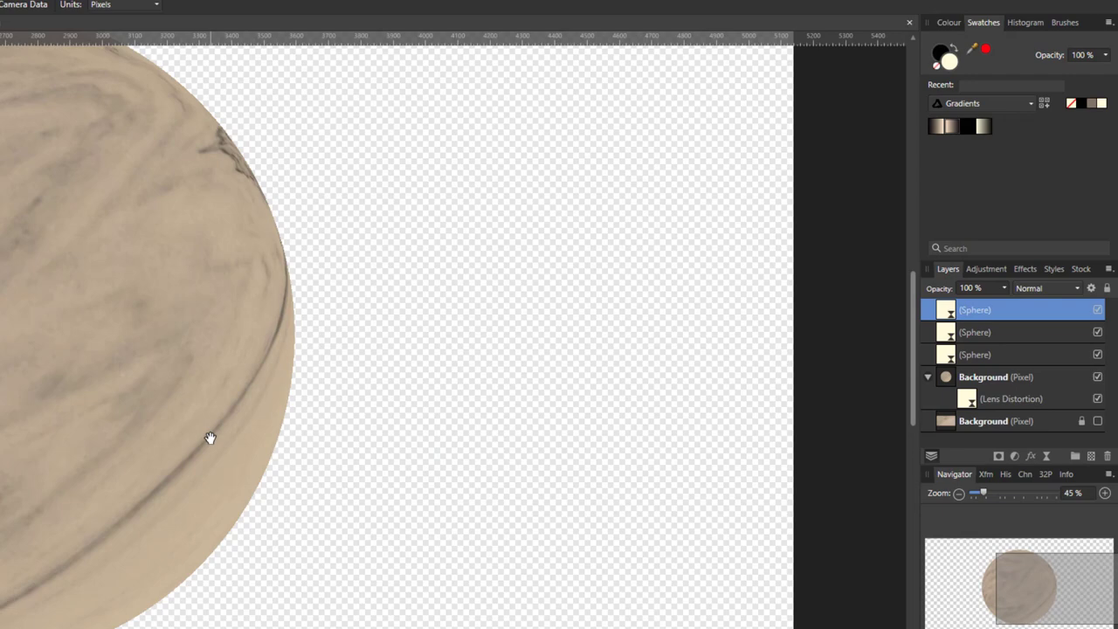
scroll(209, 437, down, 2)
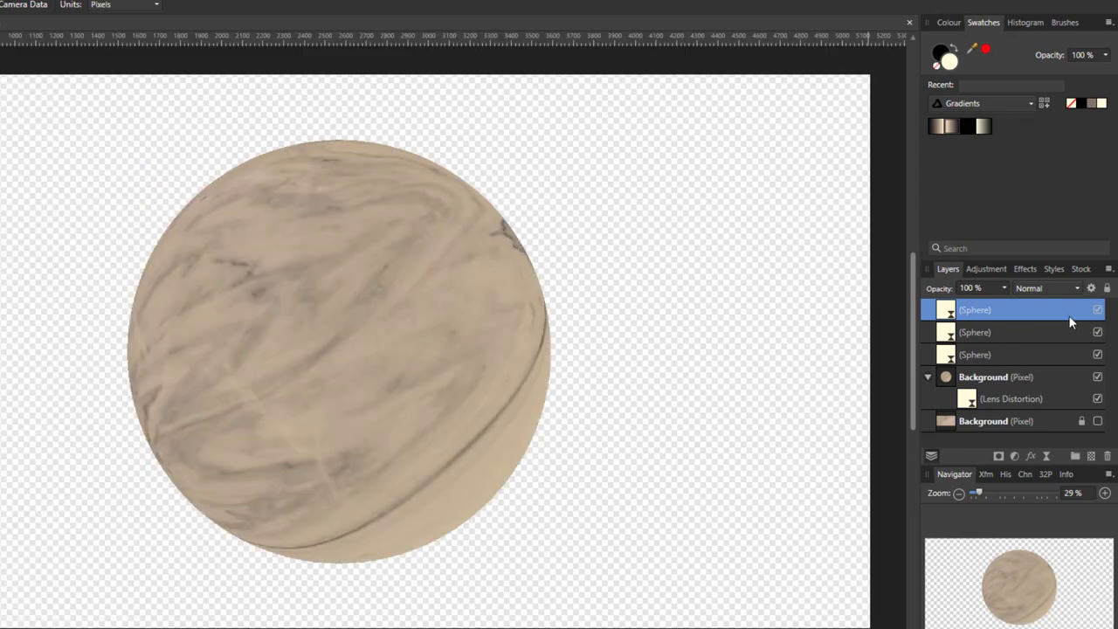
Toggle the top Sphere filter's visibility to compare, then delete that layer
click(1098, 311)
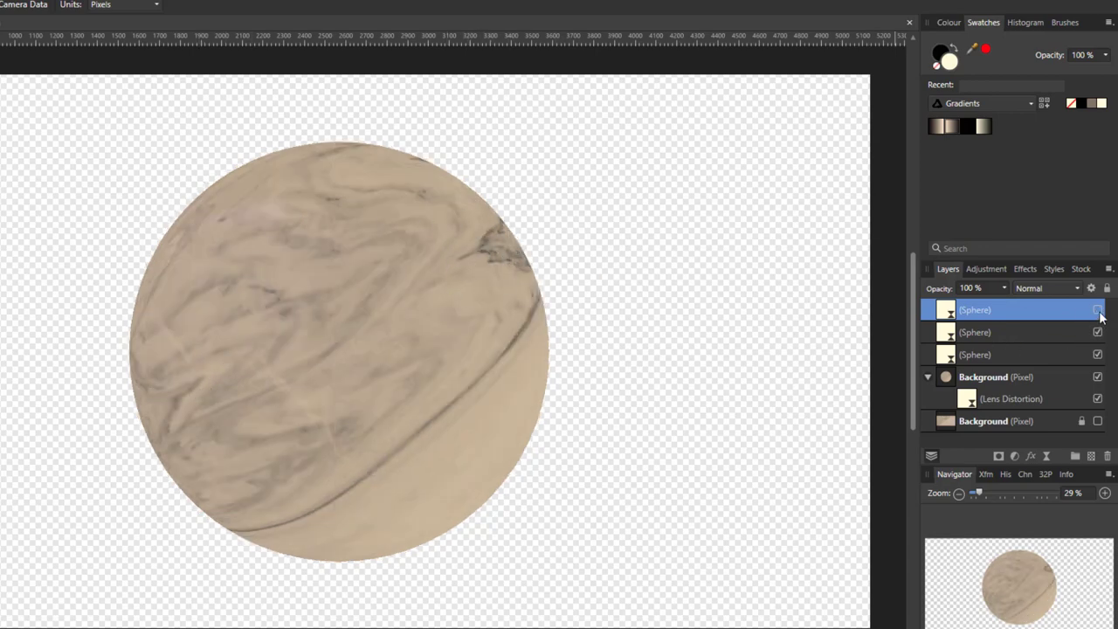
click(1098, 312)
right_click(978, 316)
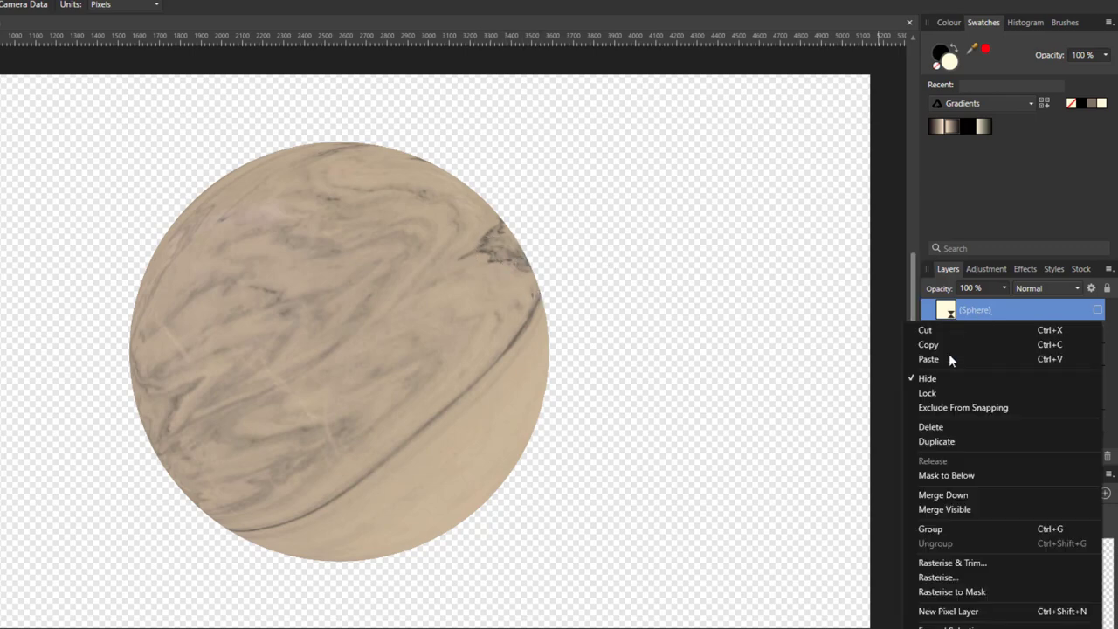
click(935, 426)
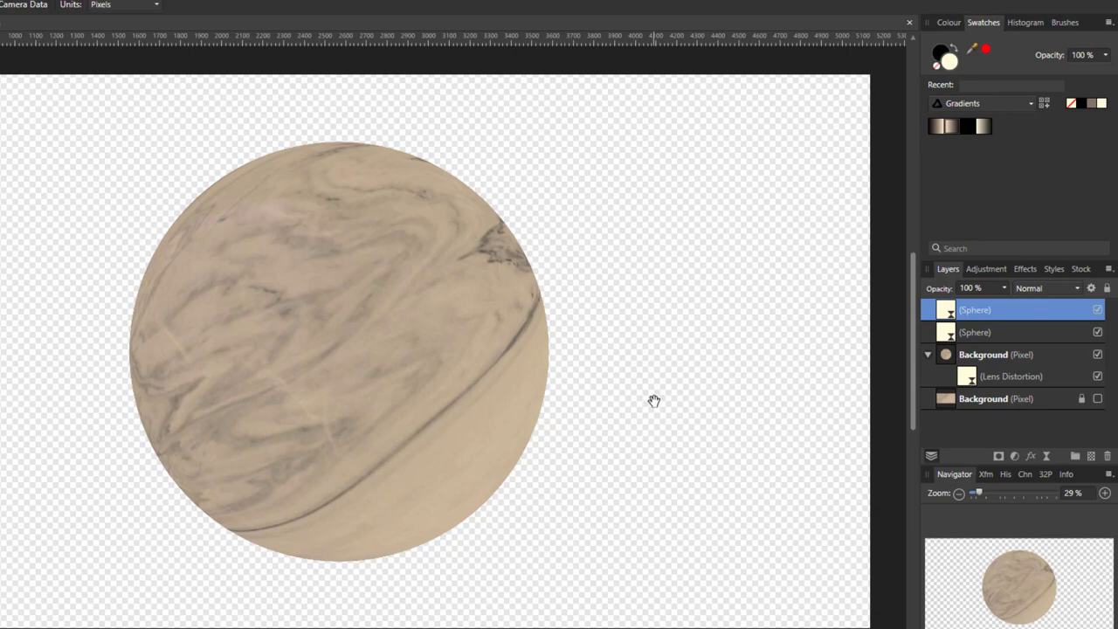
Add a Lighting live filter with its spot light aimed from the sphere's top at 63.1° azimuth
click(1047, 456)
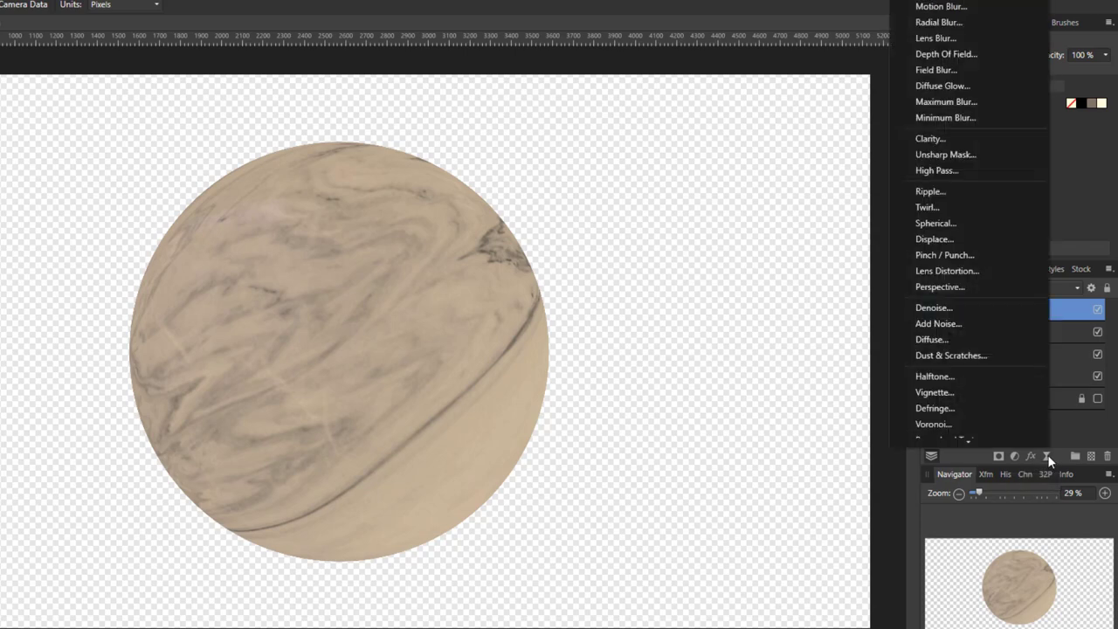
scroll(1000, 285, down, 2)
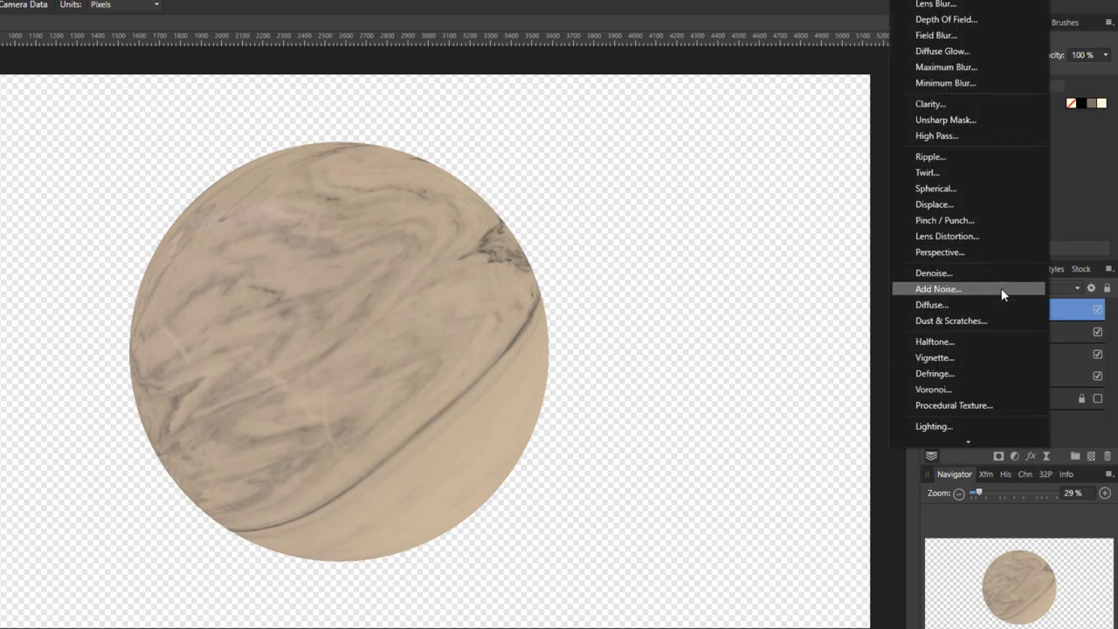
click(923, 420)
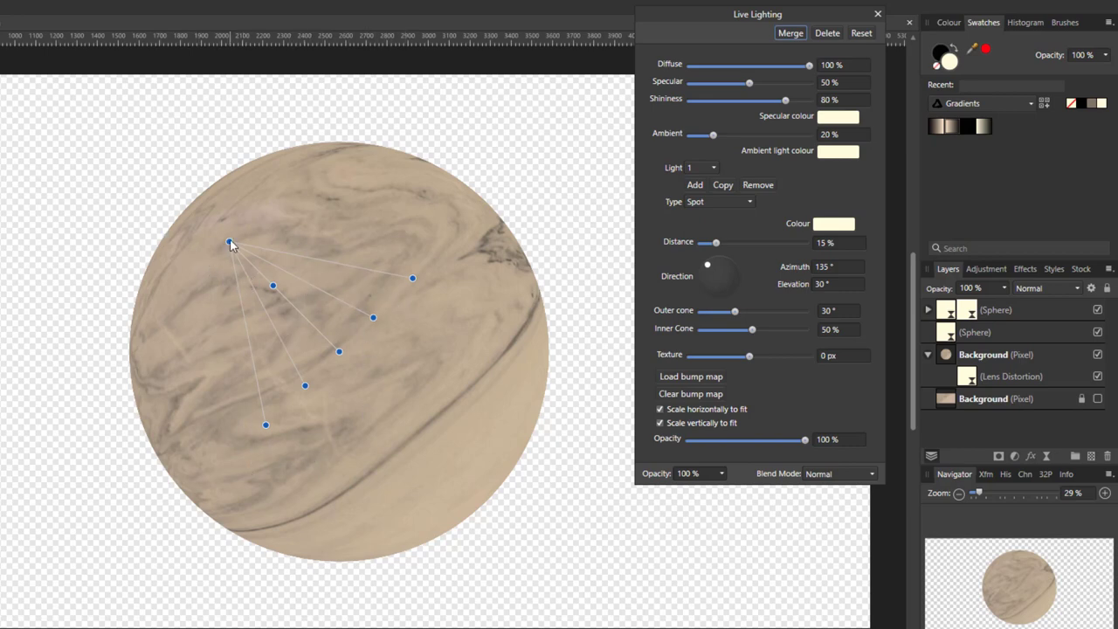
drag(229, 243, 425, 183)
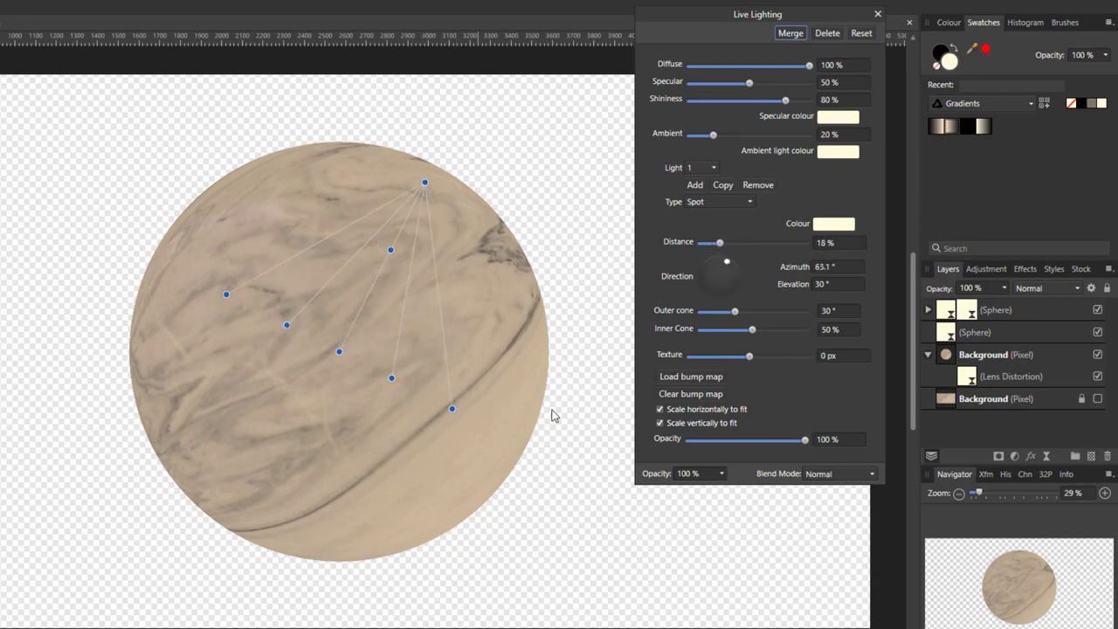
click(928, 310)
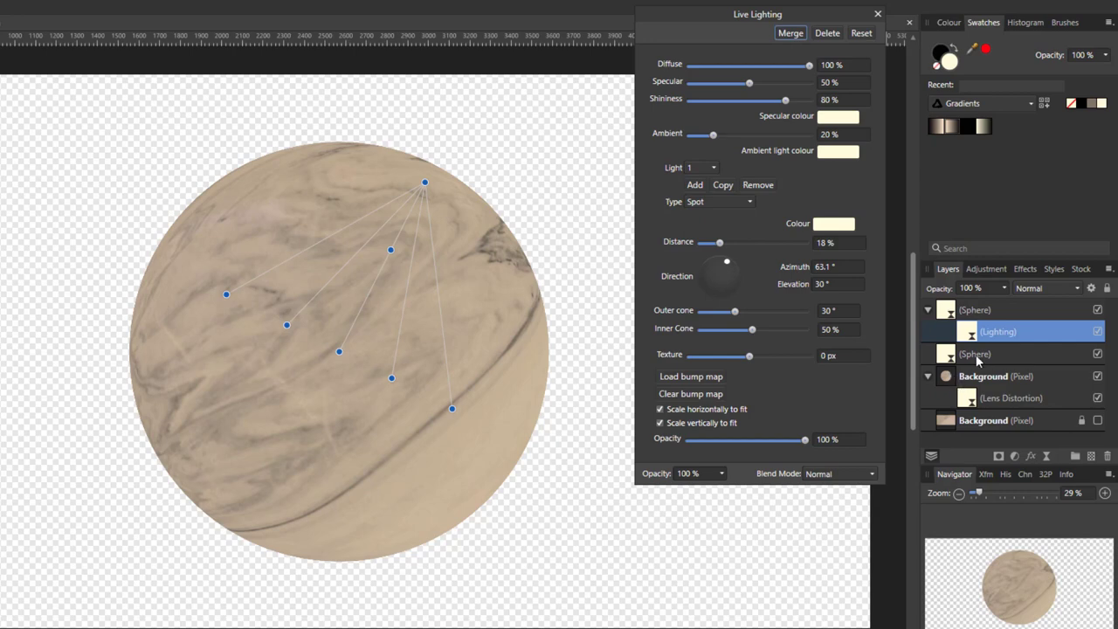
Move Lighting onto the marble Background and aim the spot light at 45.3° azimuth, 37.8° elevation, 39% distance
drag(967, 337, 969, 382)
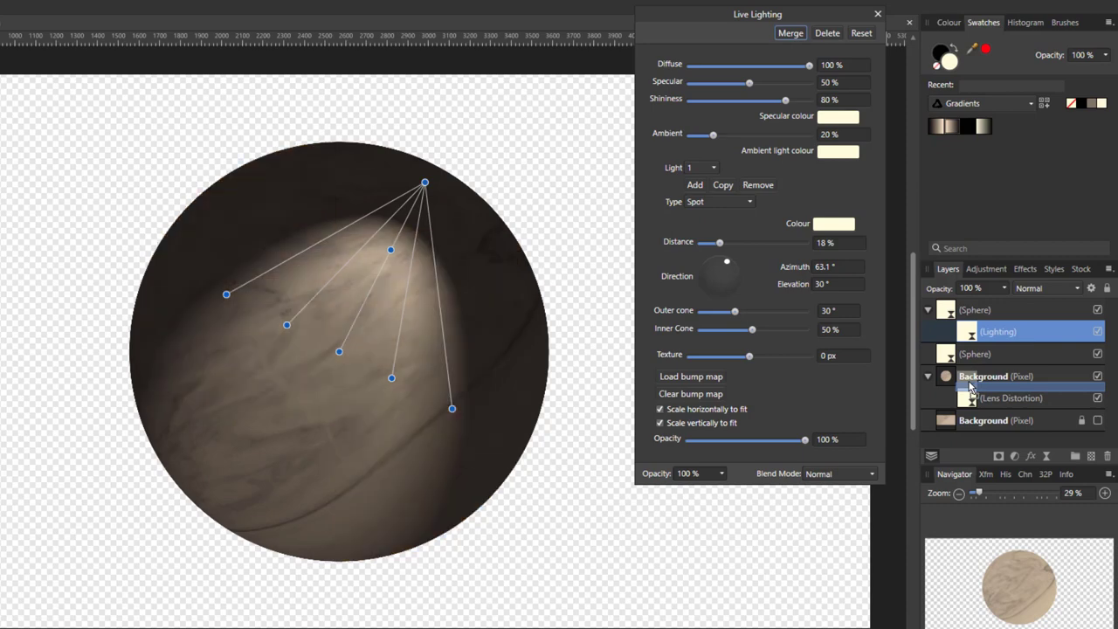
drag(970, 384, 970, 389)
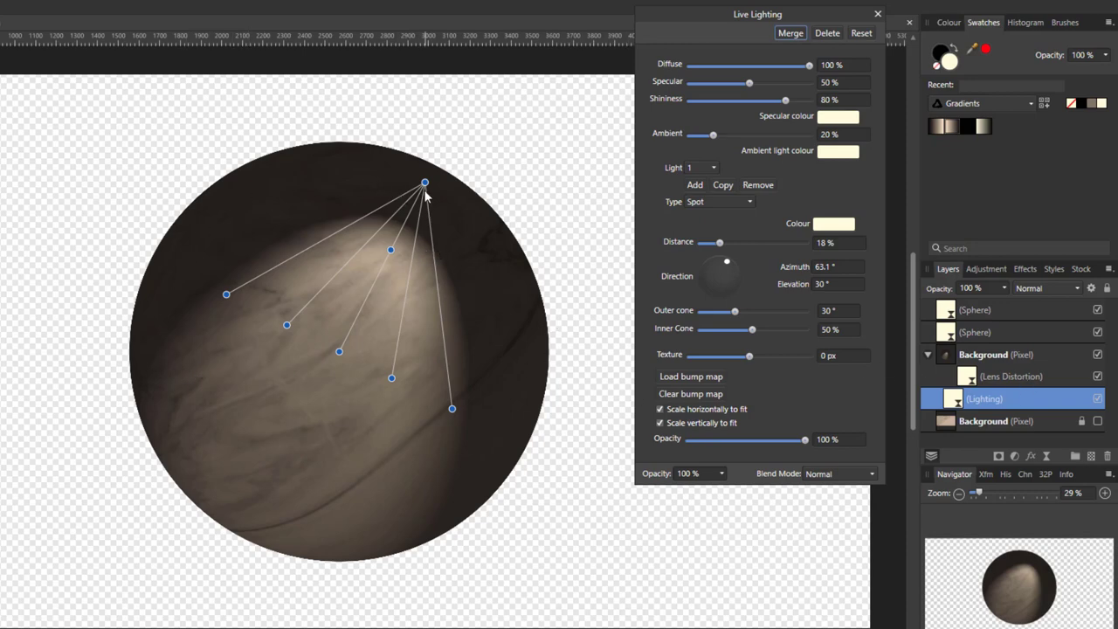
drag(426, 183, 581, 99)
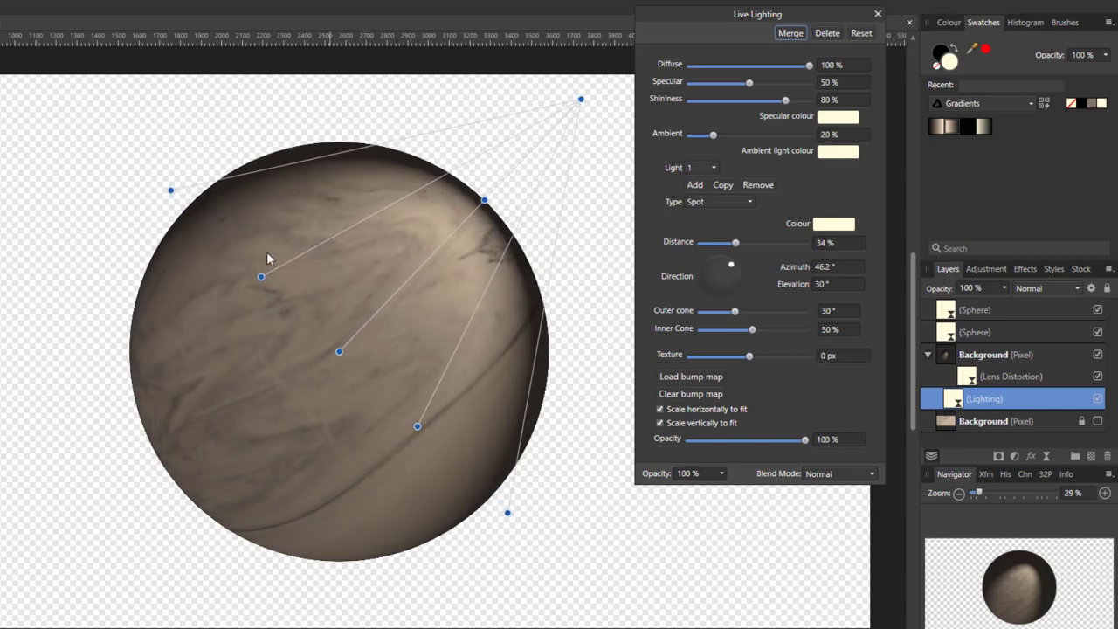
drag(170, 190, 126, 160)
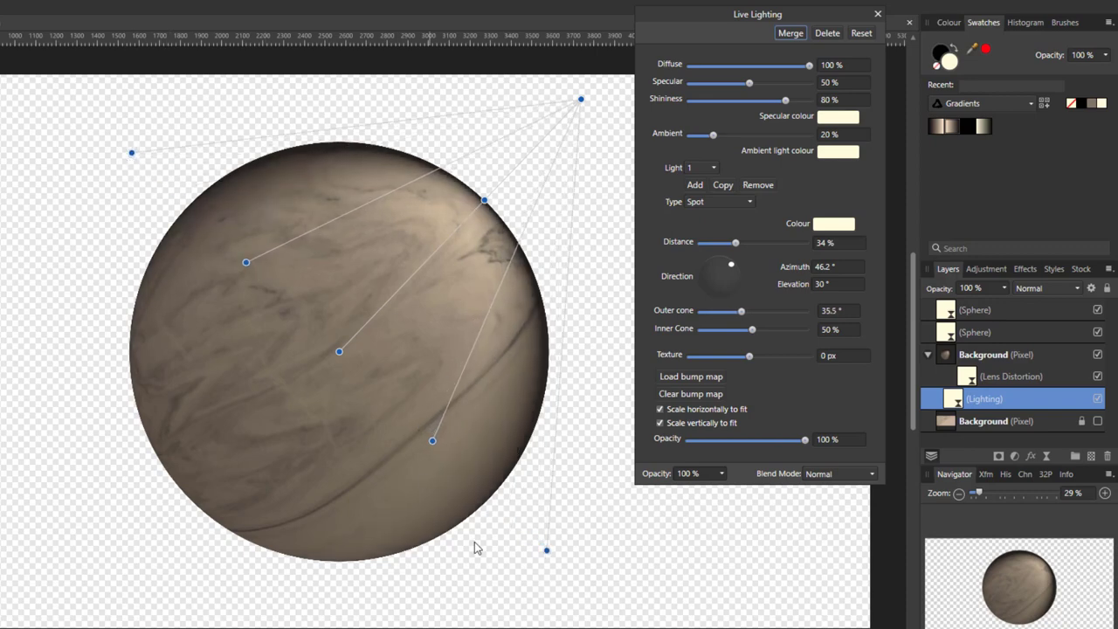
drag(432, 441, 430, 471)
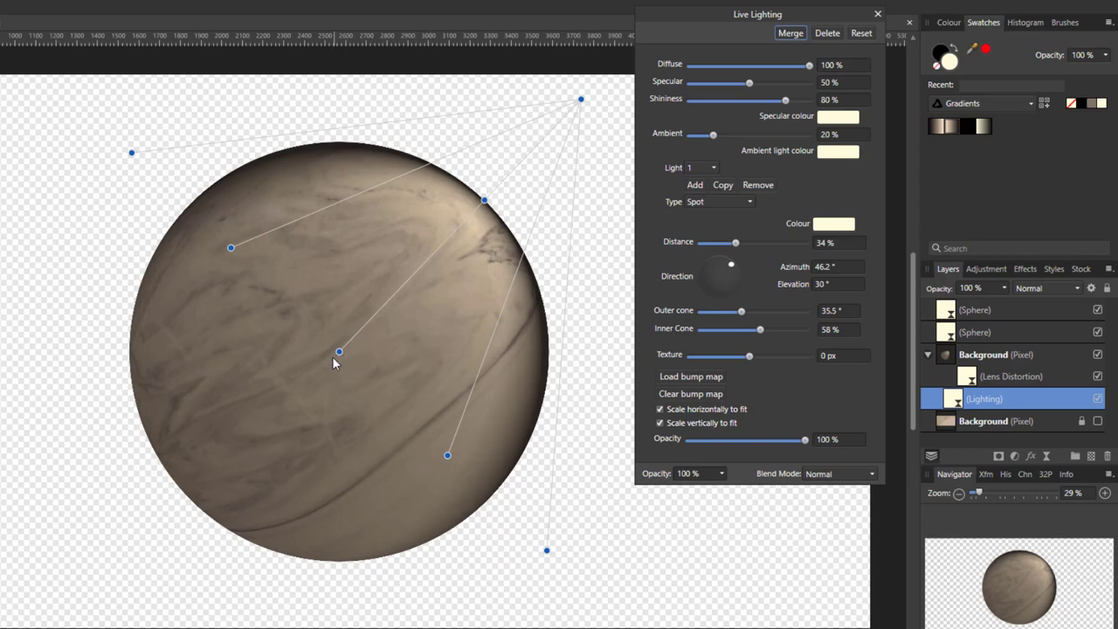
mouse_move(338, 351)
mouse_down()
mouse_move(332, 363)
mouse_move(344, 348)
mouse_up()
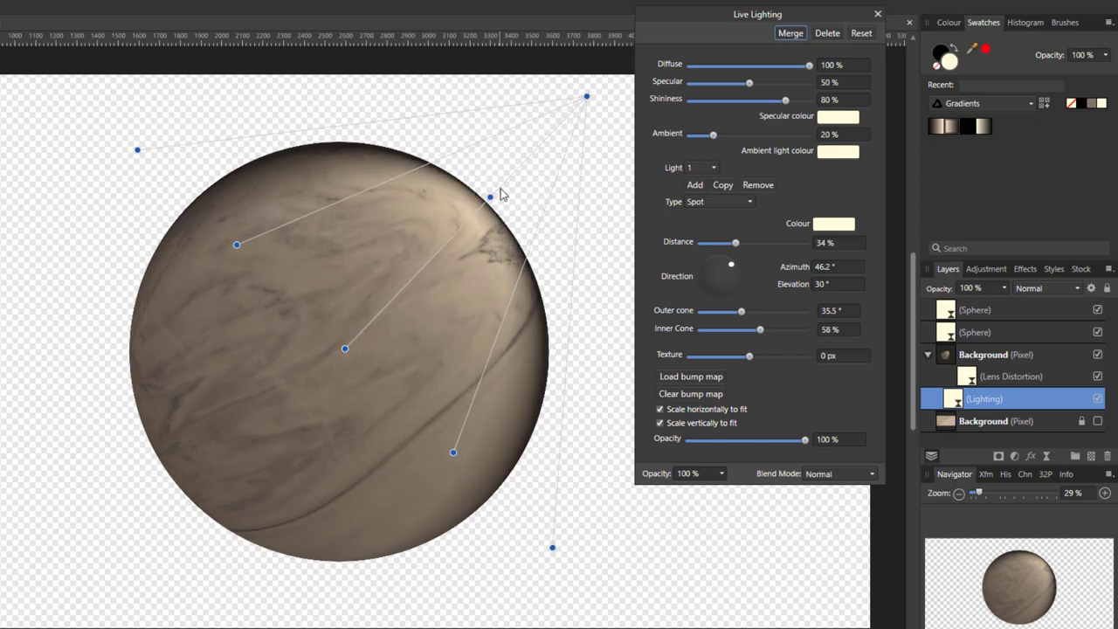
drag(494, 201, 465, 224)
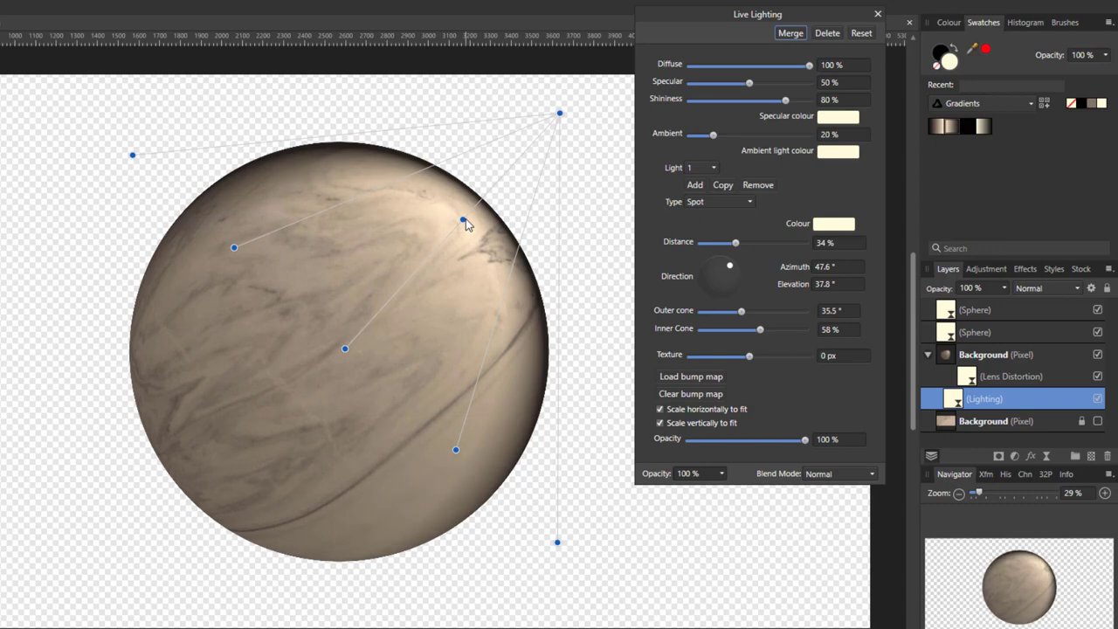
drag(560, 114, 606, 88)
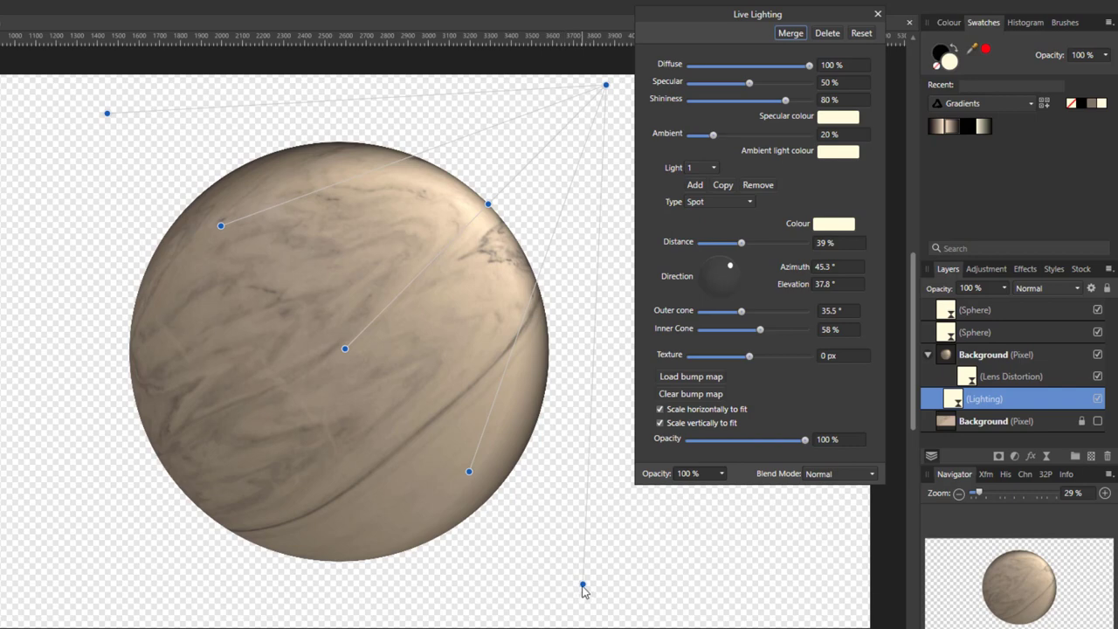
Give the spot light a 35.4° outer cone, 58% inner cone, 100% diffuse and 84% specular
drag(582, 587, 557, 570)
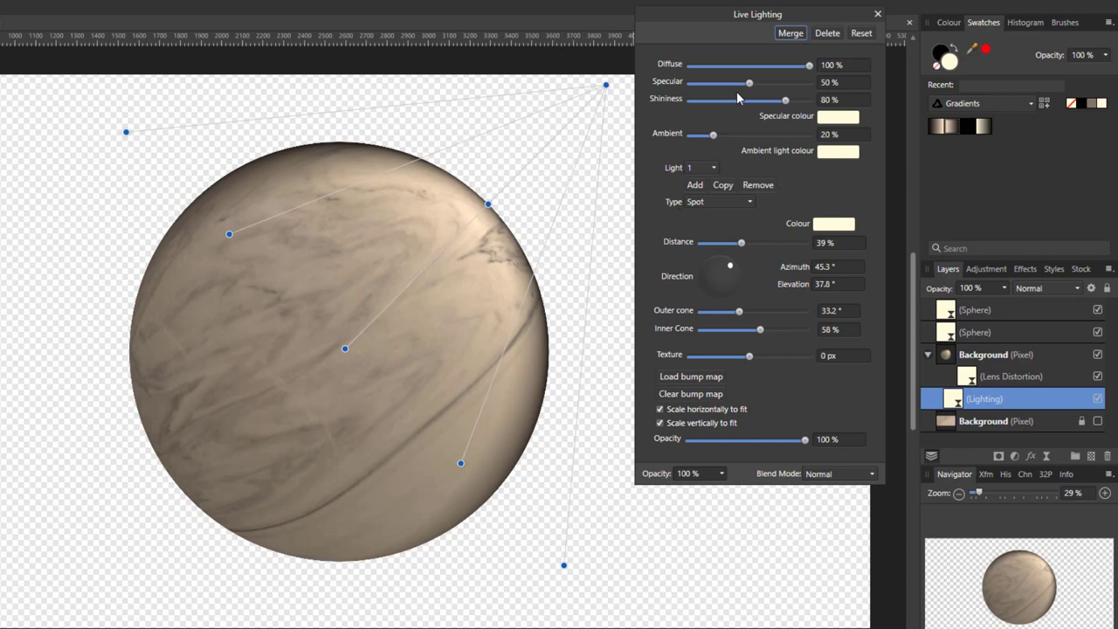
mouse_move(808, 66)
mouse_down()
mouse_move(739, 67)
mouse_move(811, 71)
mouse_up()
drag(749, 86, 792, 96)
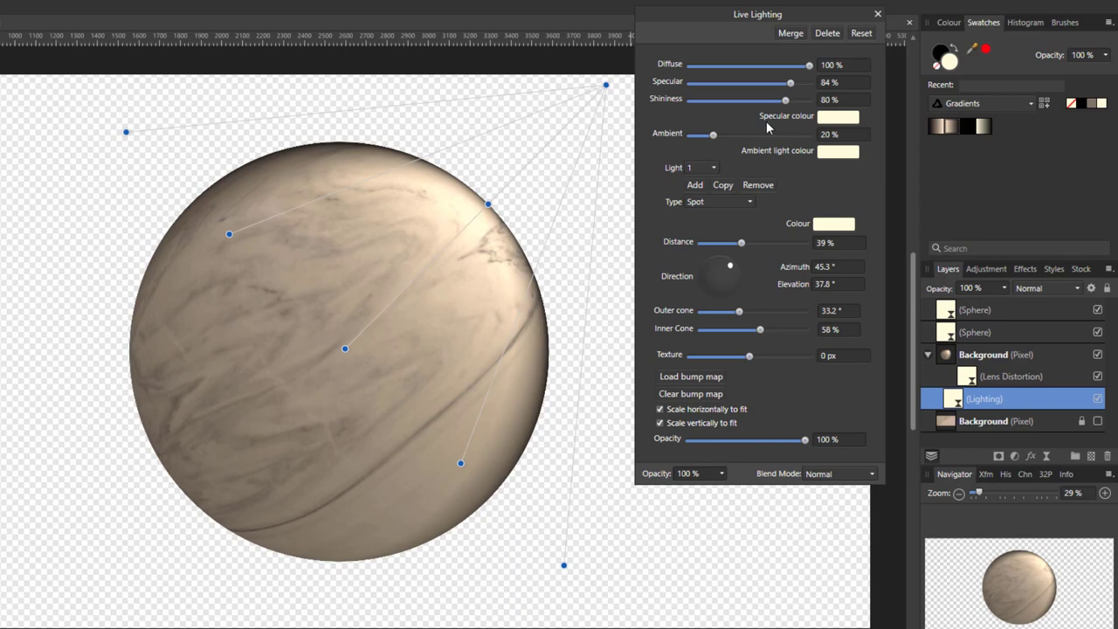
drag(785, 102, 785, 103)
drag(123, 128, 107, 114)
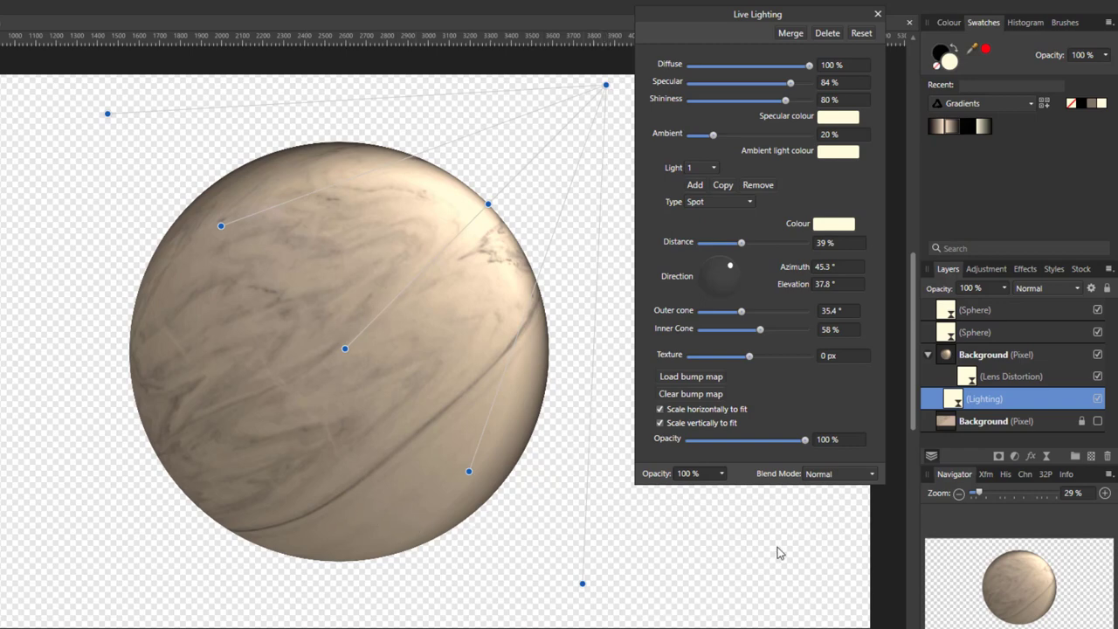
Close the Live Lighting panel, leaving the sphere lit from its upper right
click(878, 16)
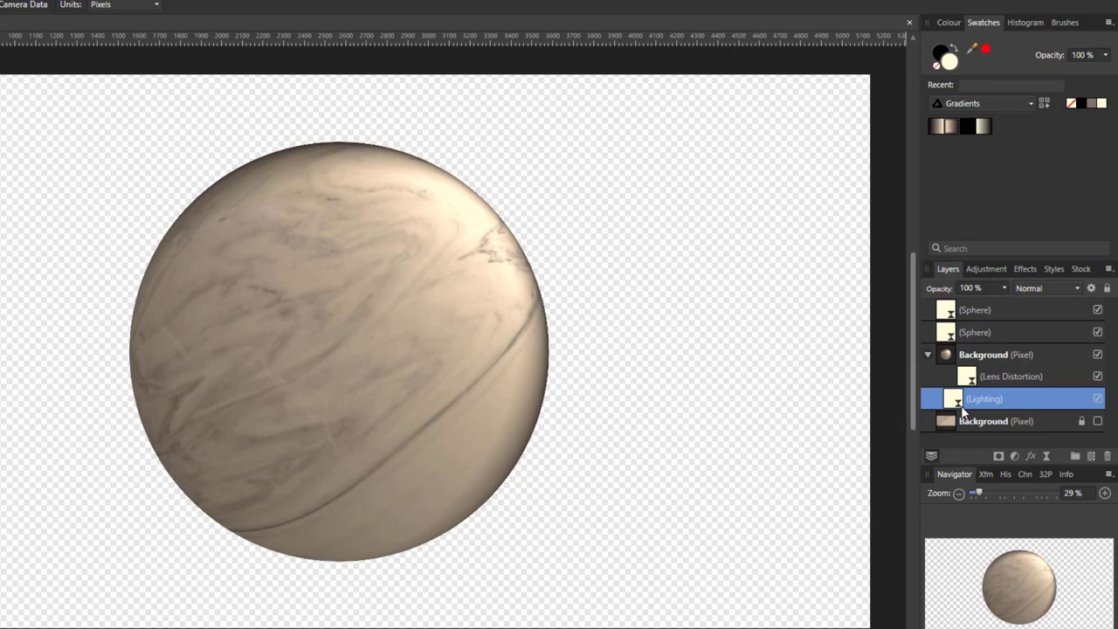
Add a Shadows / Highlights live filter to the marble sphere
click(1047, 458)
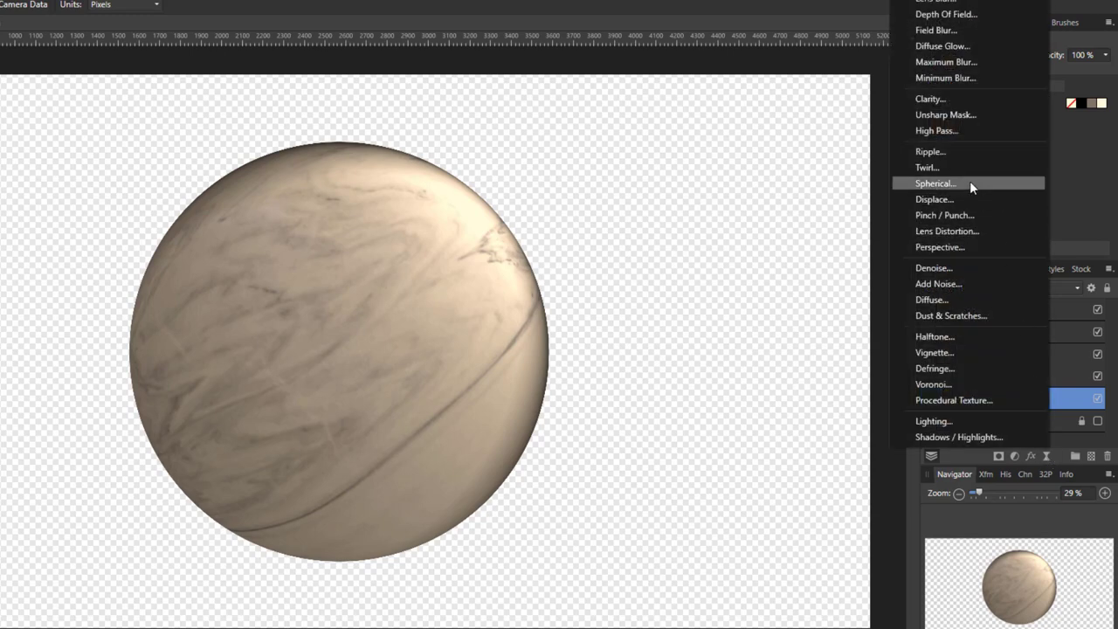
scroll(954, 100, up, 1)
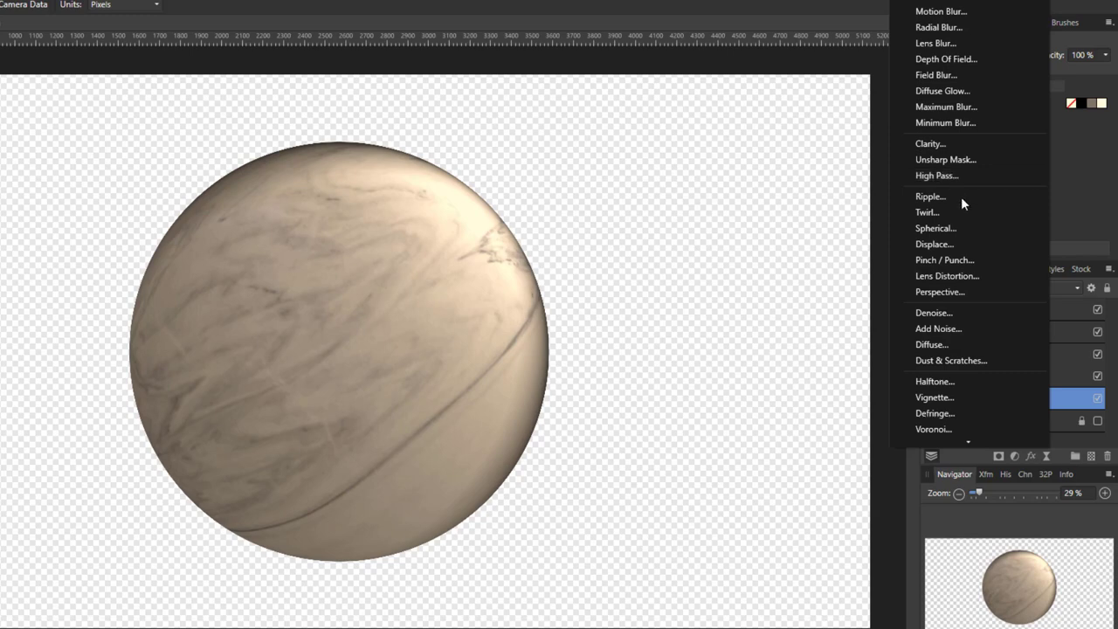
scroll(957, 296, down, 1)
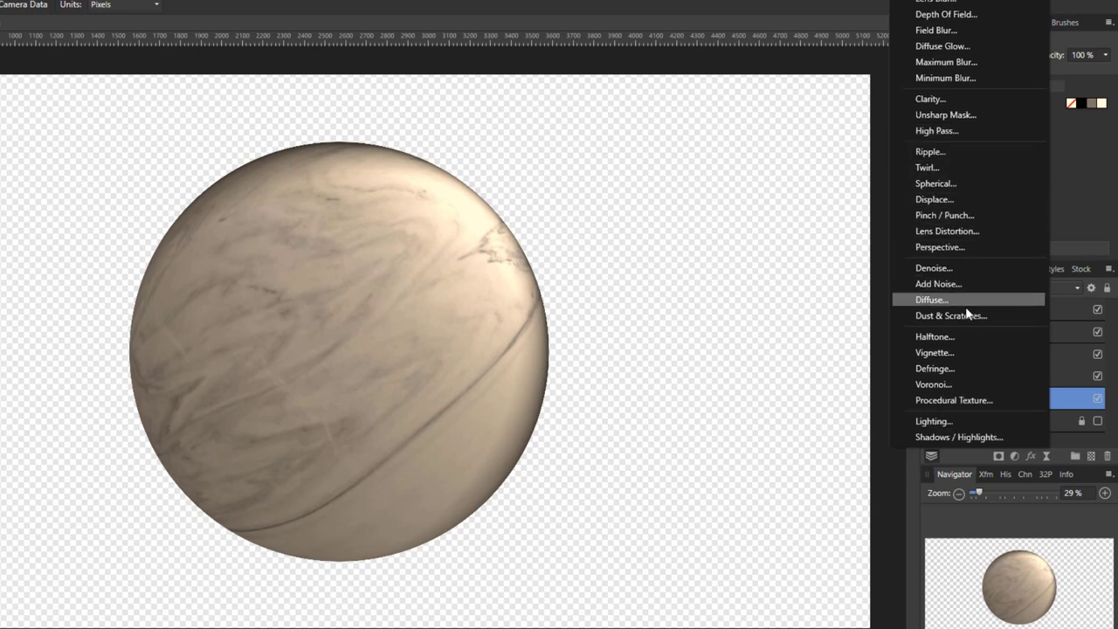
click(941, 436)
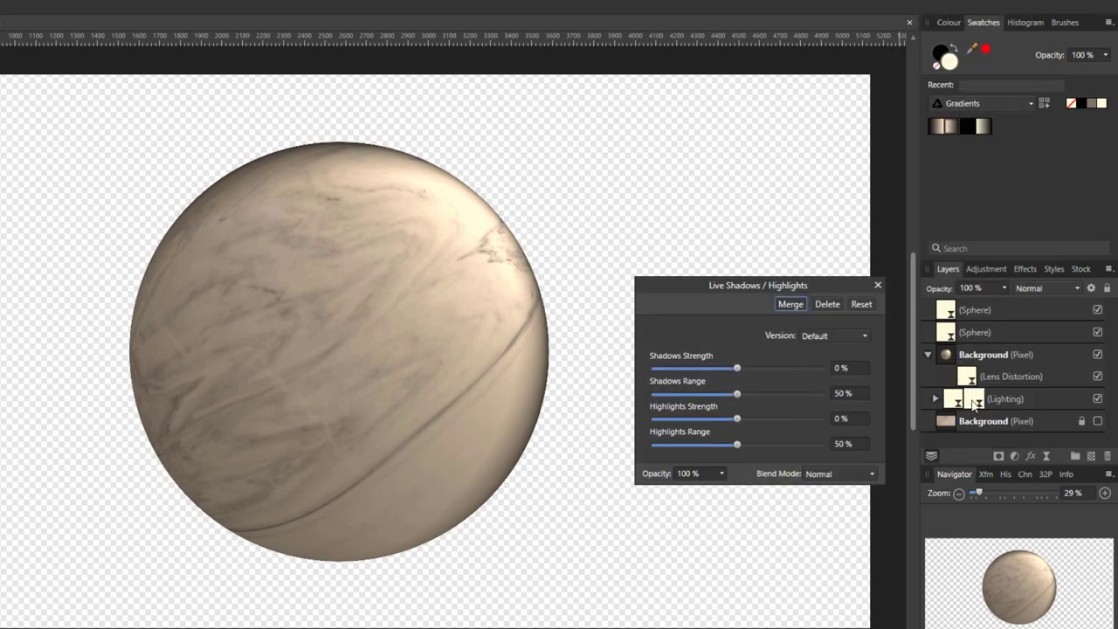
click(935, 399)
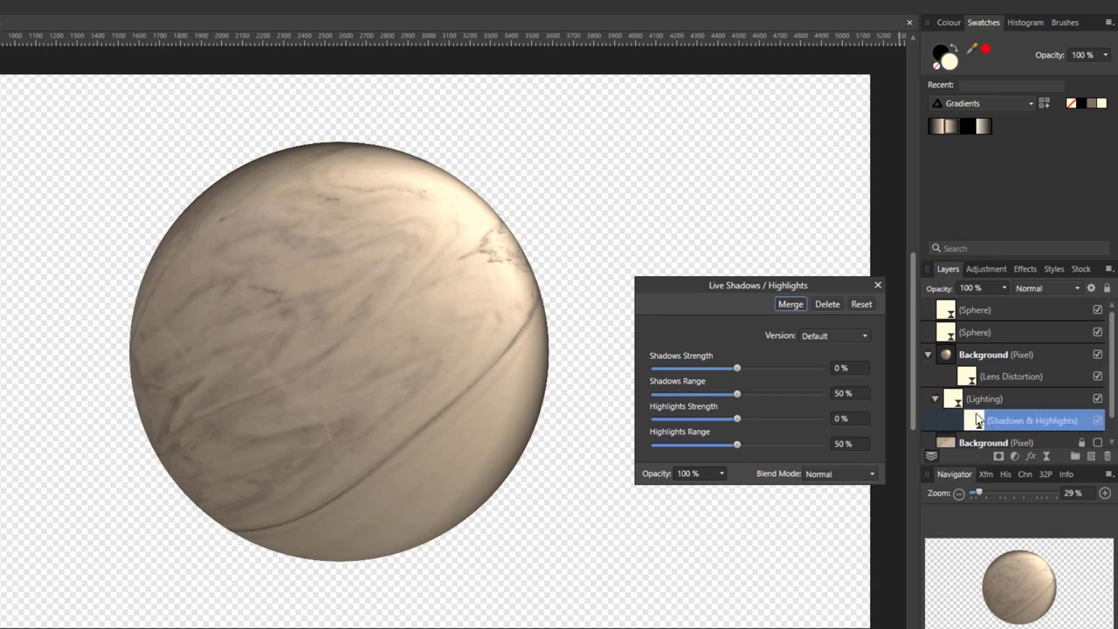
Place the filter above Lighting and set shadows strength 57% and highlights strength −10%
drag(736, 371, 711, 369)
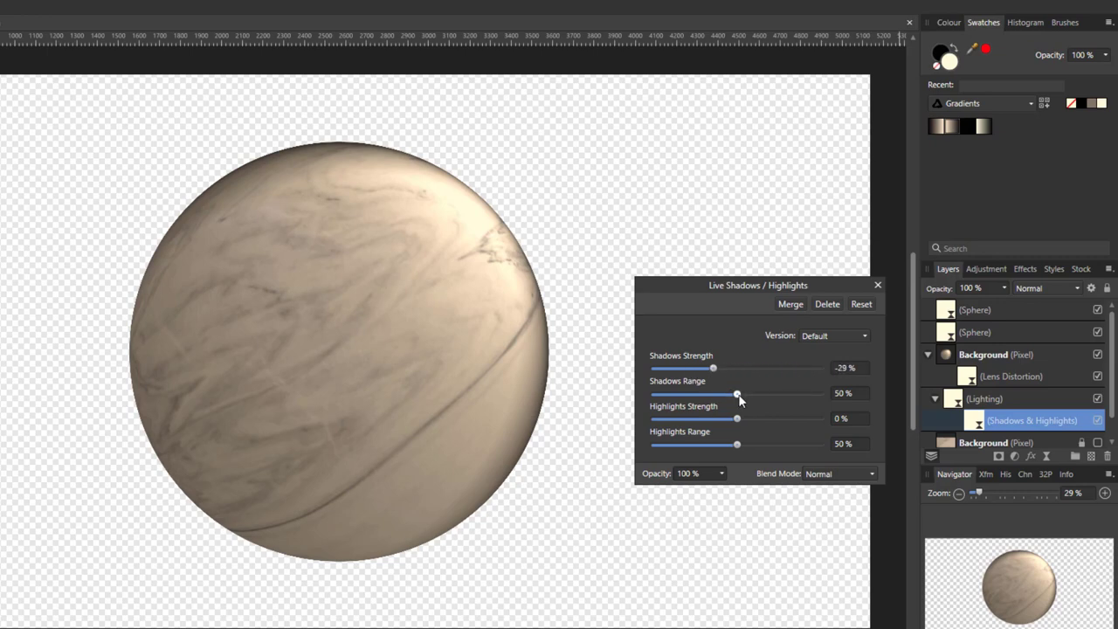
drag(800, 399, 727, 396)
drag(976, 422, 966, 389)
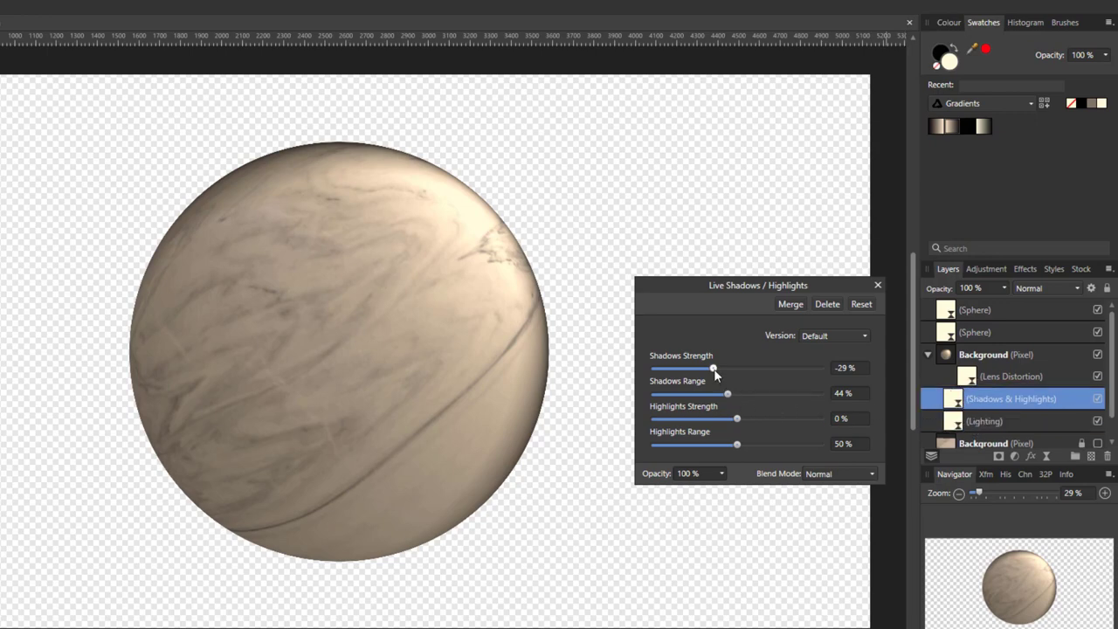
drag(714, 370, 765, 370)
drag(735, 418, 764, 448)
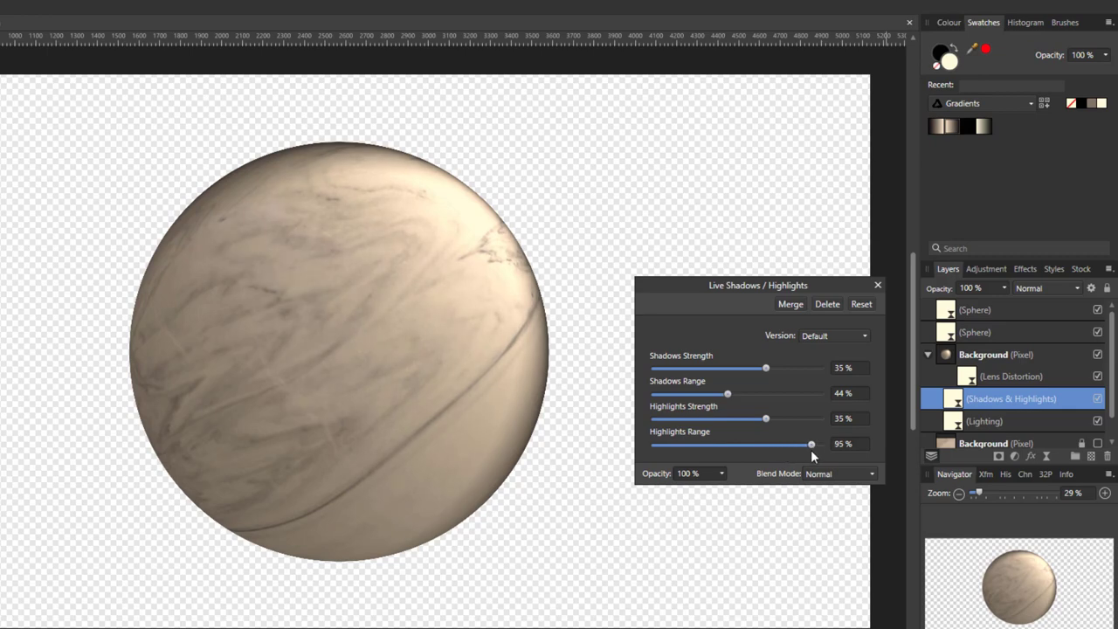
drag(766, 418, 728, 421)
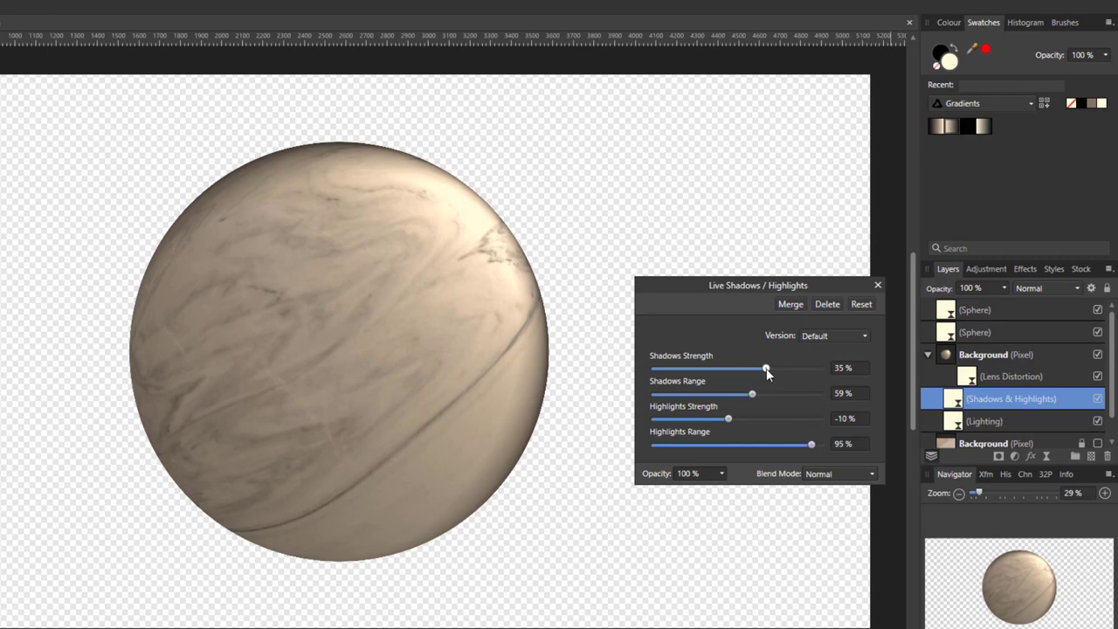
drag(765, 367, 732, 375)
drag(731, 375, 756, 378)
Close Shadows / Highlights and add an empty Pixel layer above the Sphere filters
click(877, 286)
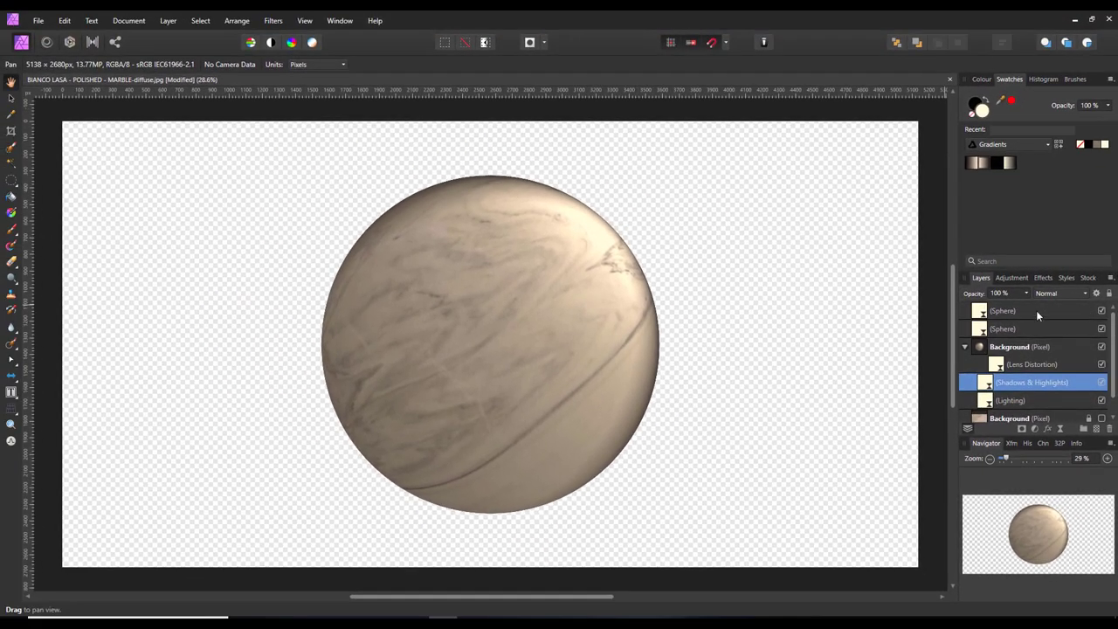
click(1036, 311)
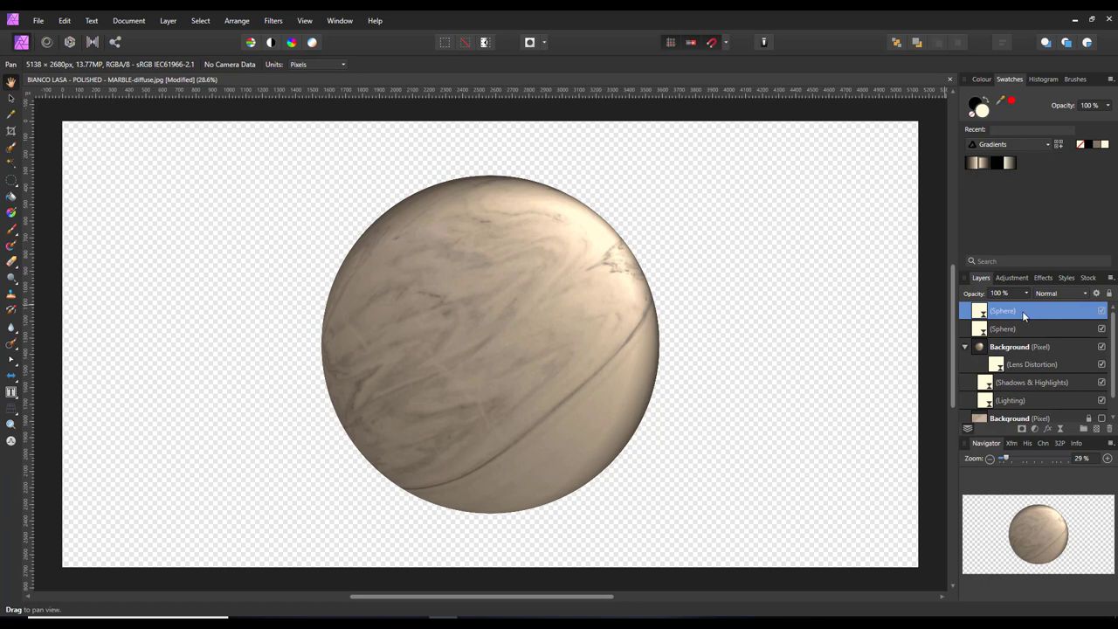
click(1097, 429)
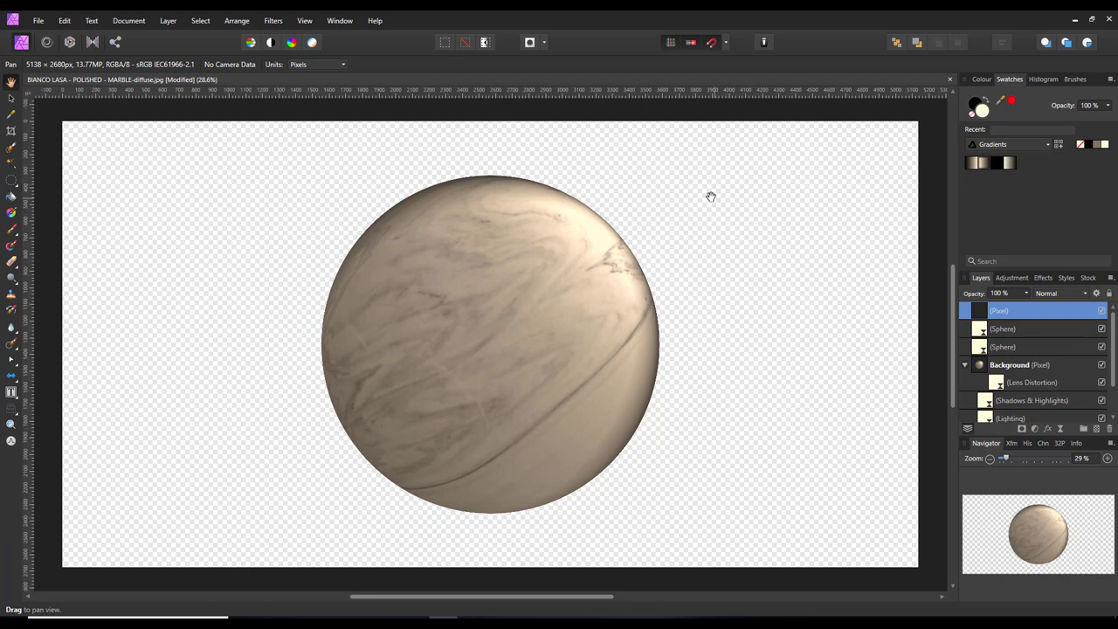
Draw a diagonal beige-to-cream linear gradient on the new layer and set it to Colour Burn
click(11, 214)
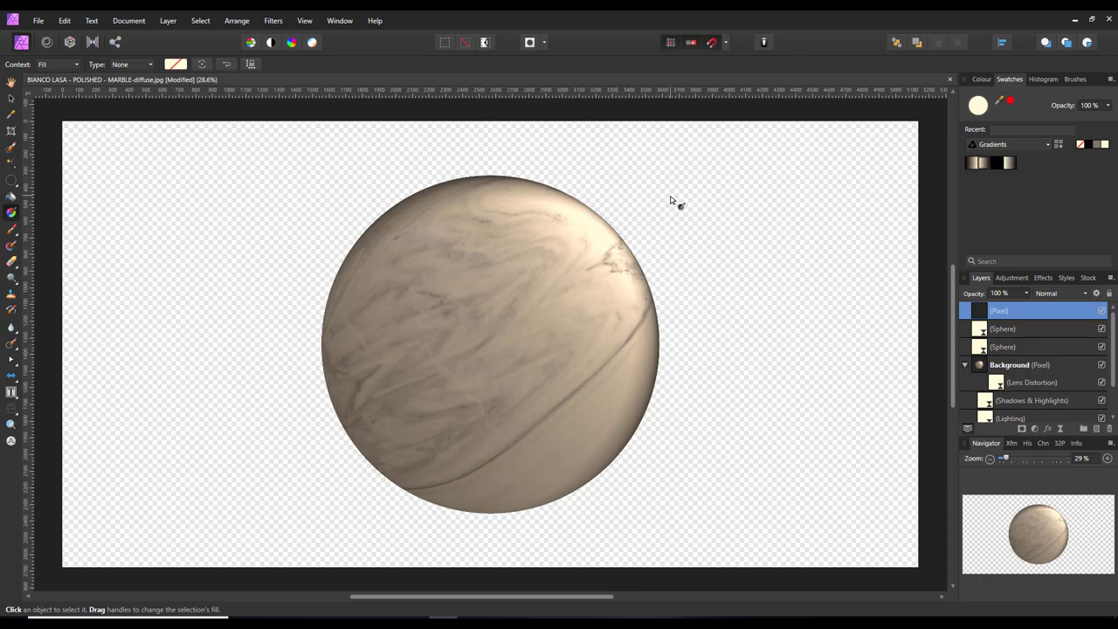
drag(668, 199, 257, 404)
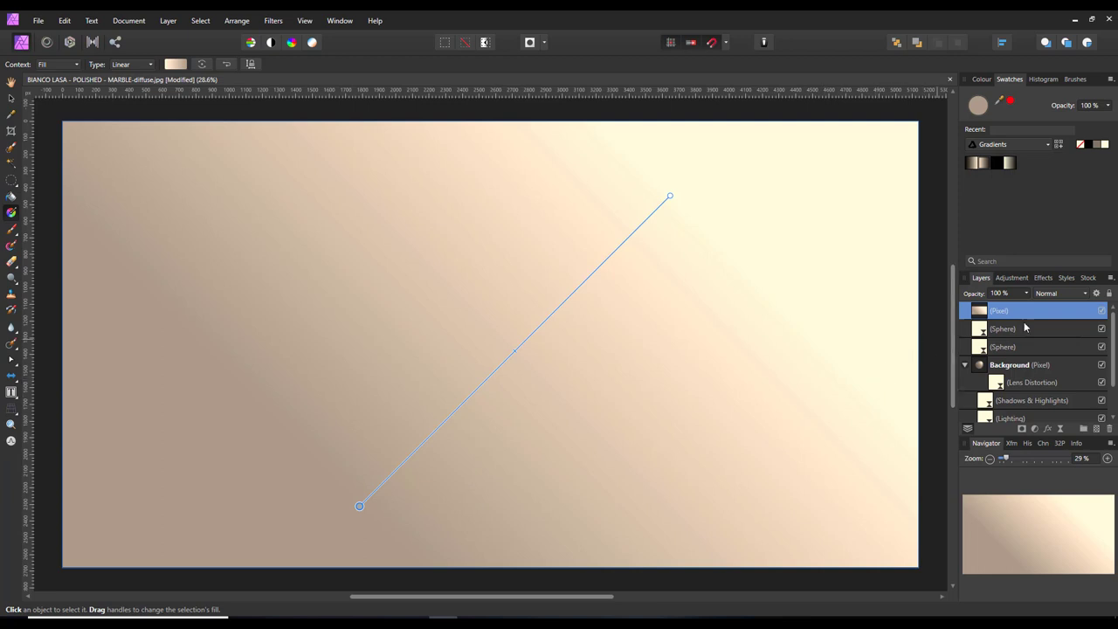
click(1085, 294)
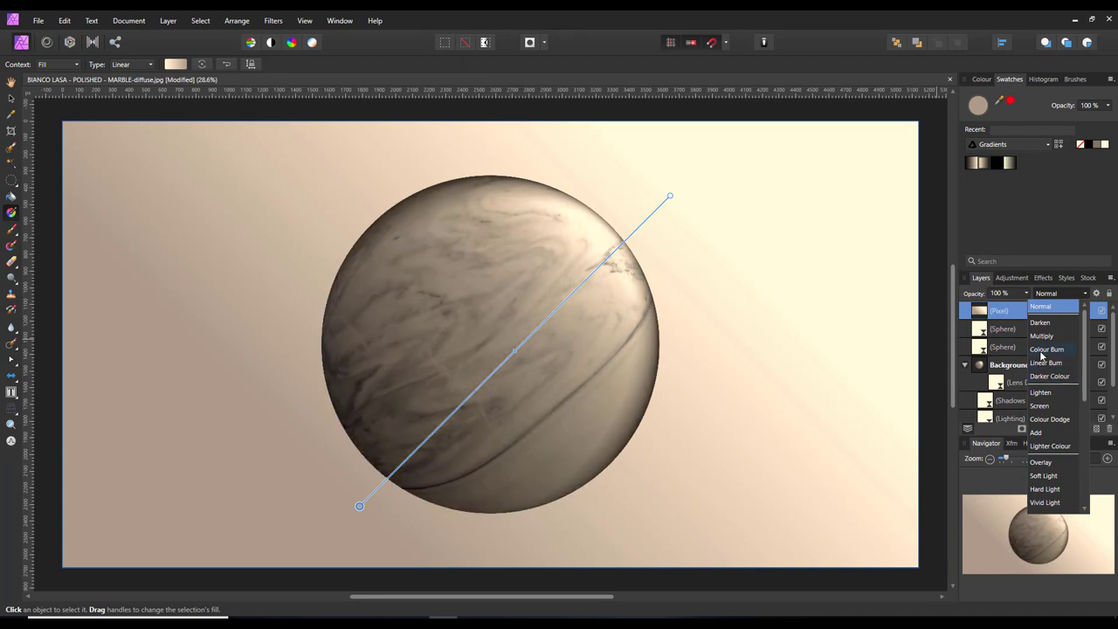
click(1040, 350)
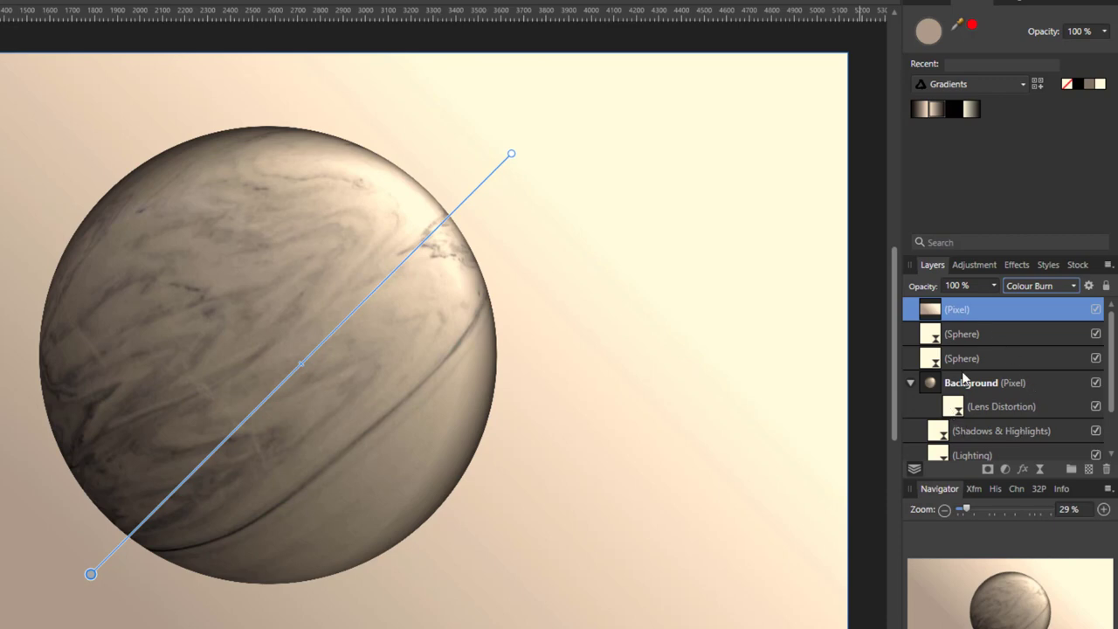
Move the gradient layer under Lens Distortion and reshape its gradient with an added cream stop
drag(927, 310, 957, 402)
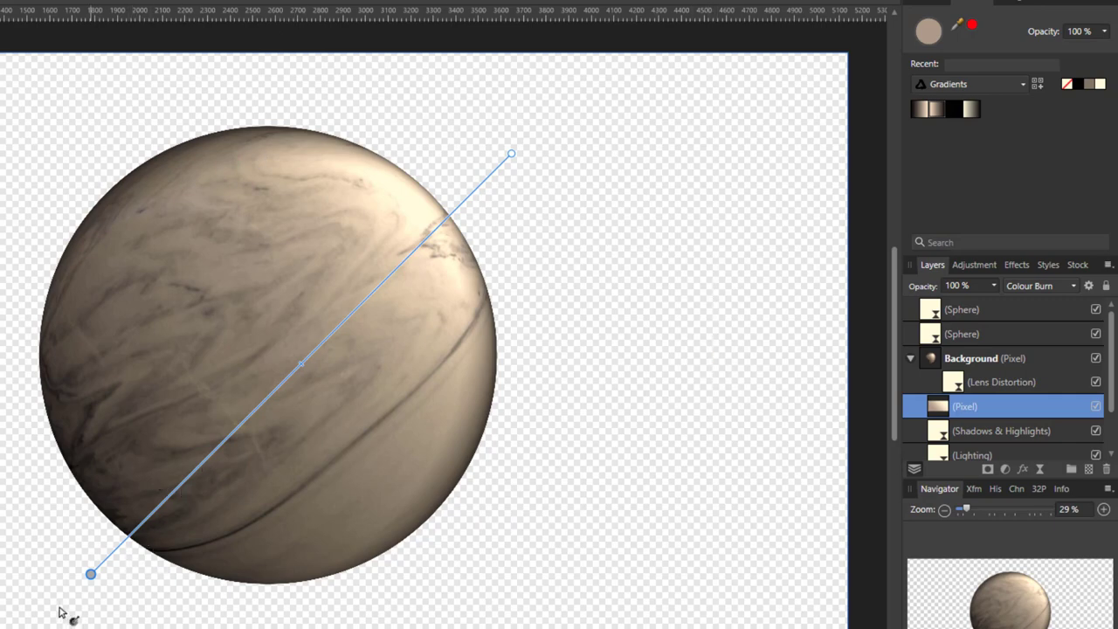
mouse_move(90, 572)
mouse_down()
mouse_move(62, 540)
mouse_move(62, 516)
mouse_move(23, 519)
mouse_move(8, 535)
mouse_up()
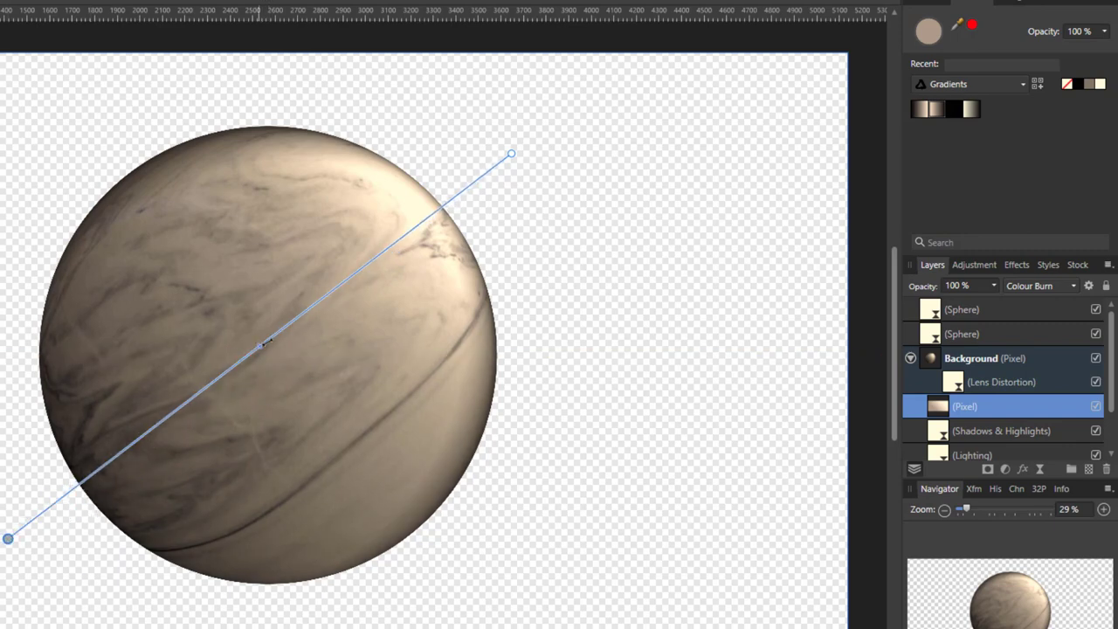
click(262, 343)
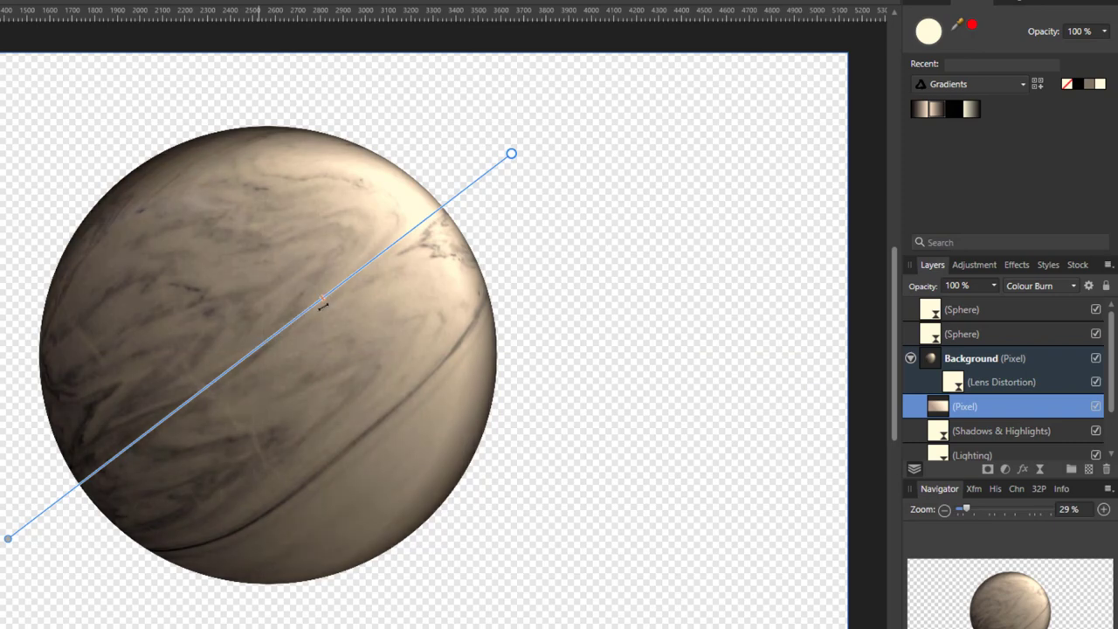
drag(323, 306, 285, 330)
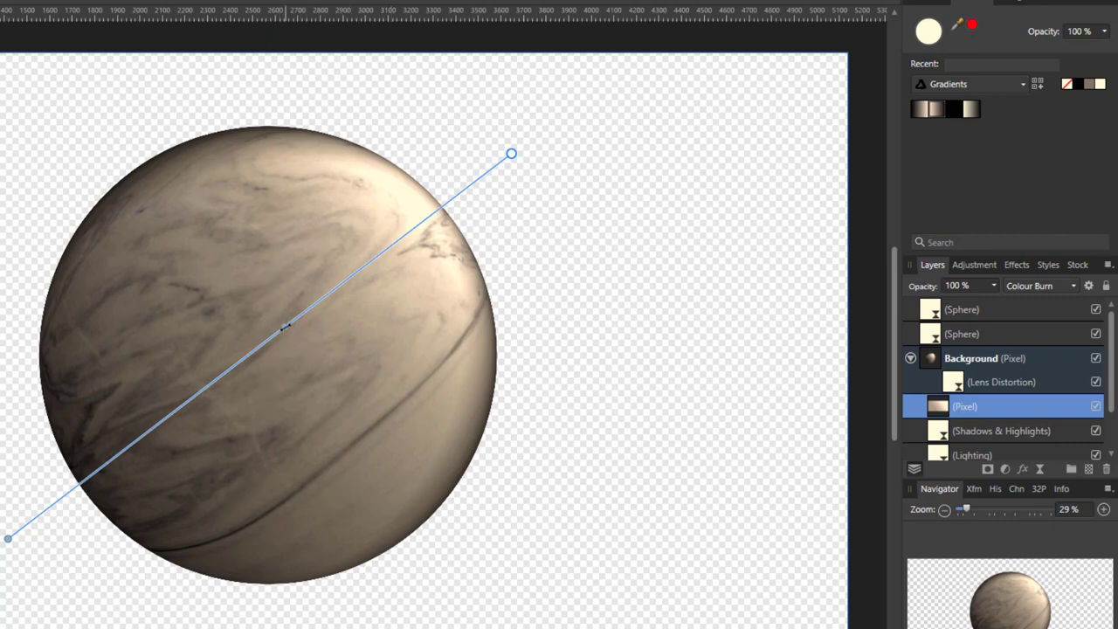
drag(284, 326, 238, 363)
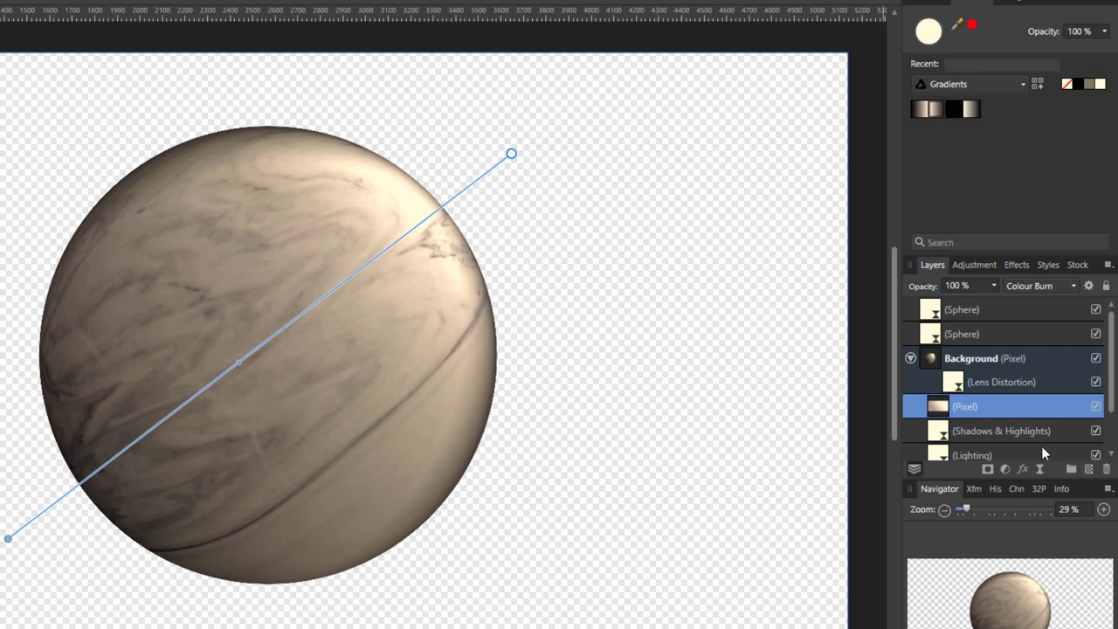
click(1039, 311)
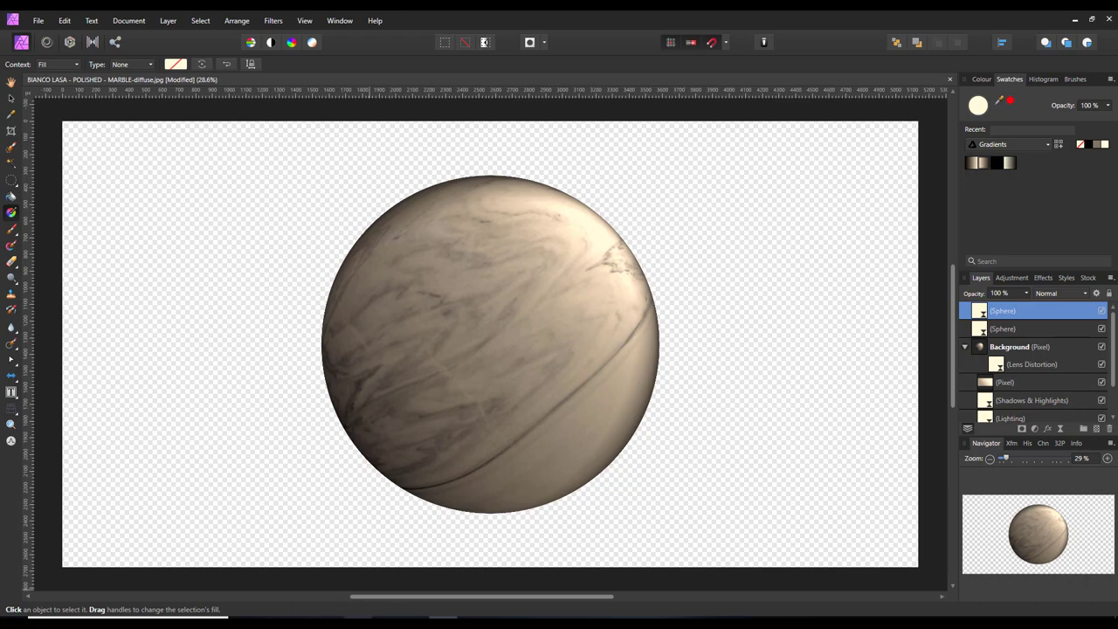
Open the kisspng crystal-ball PNG from the buttons and spheres folder in Affinity Photo
click(369, 604)
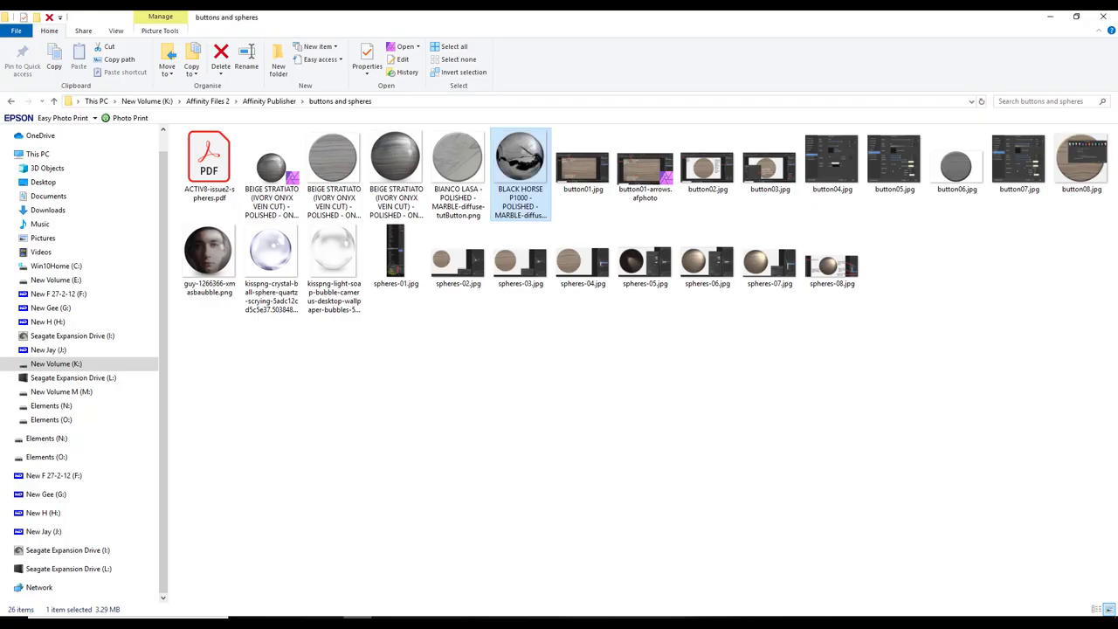
double_click(269, 264)
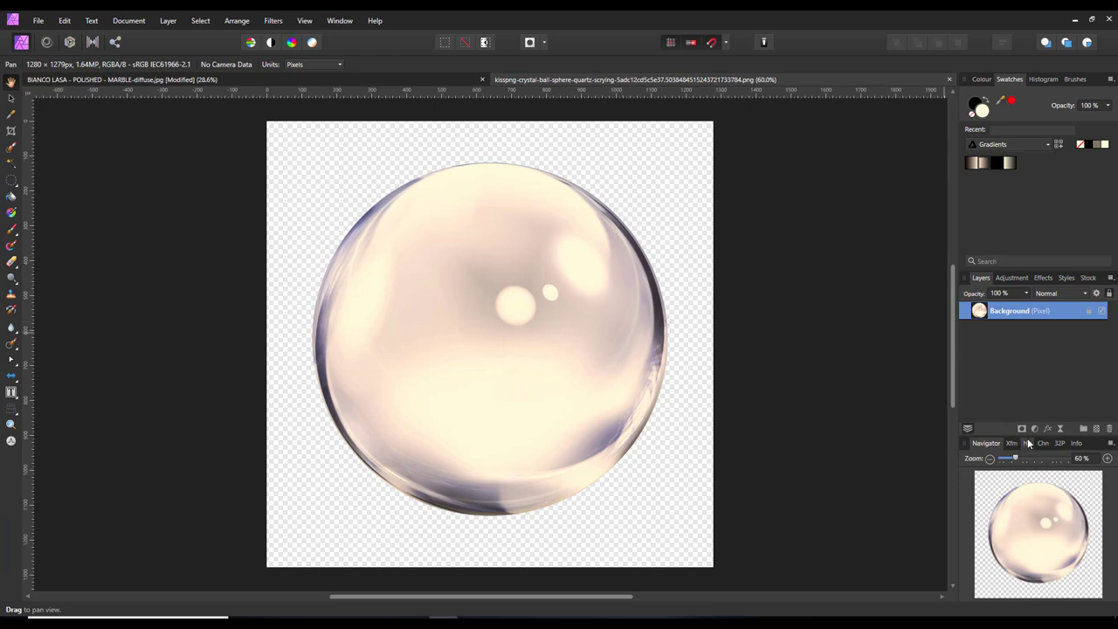
Copy the crystal ball's Background layer and paste it into the BIANCO LASA document
right_click(1018, 312)
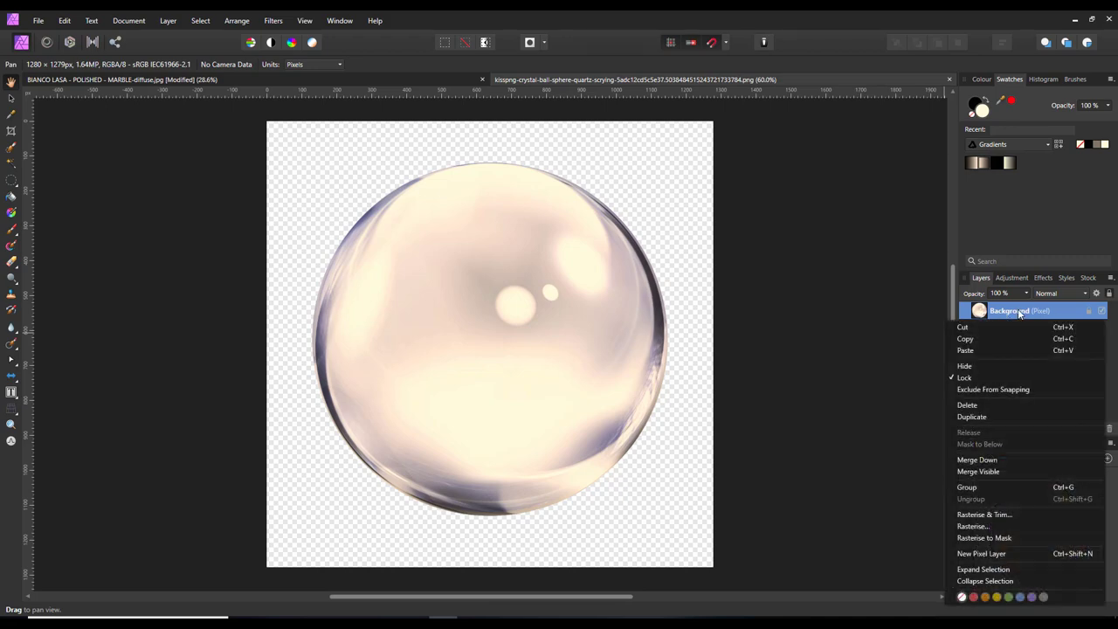
click(972, 340)
click(404, 82)
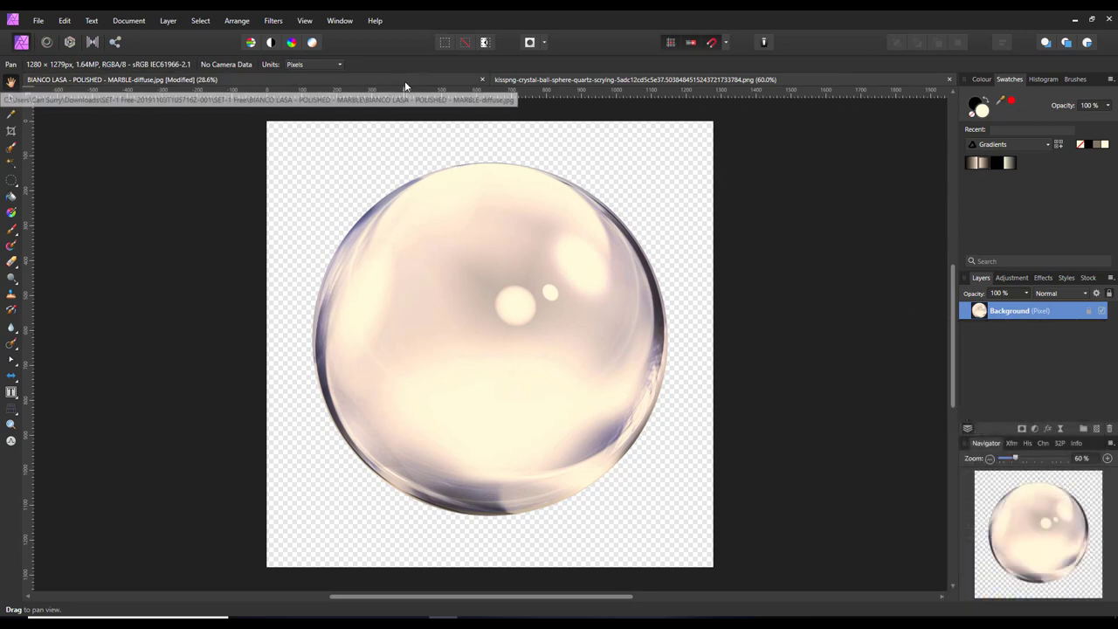
click(63, 21)
click(24, 94)
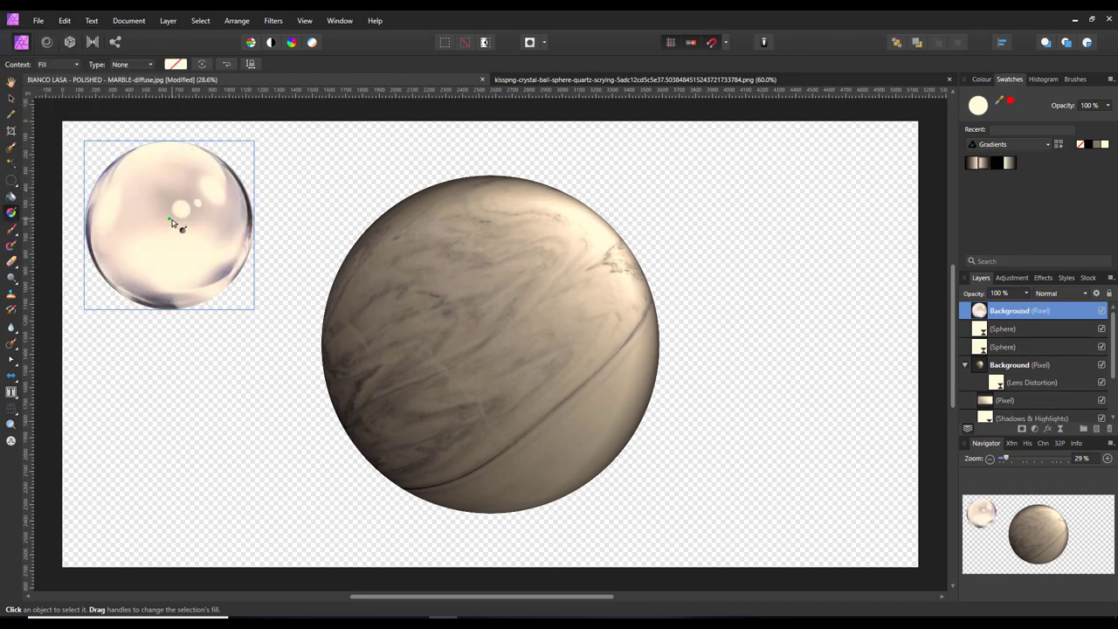
click(10, 98)
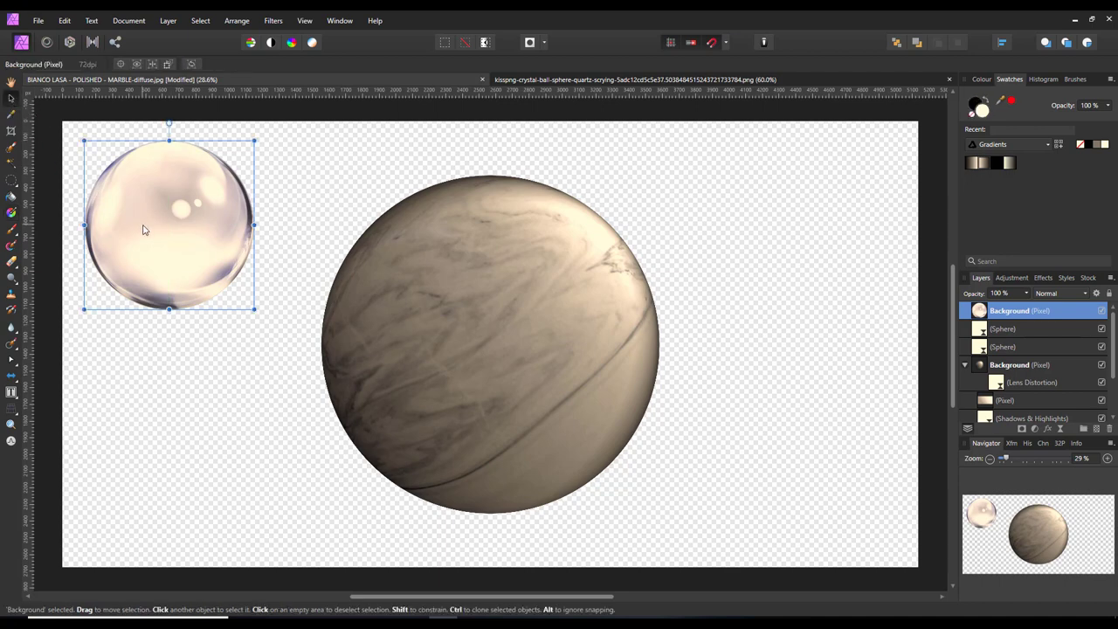
Drag the crystal ball onto the marble sphere and enlarge it to cover it
drag(145, 224, 466, 345)
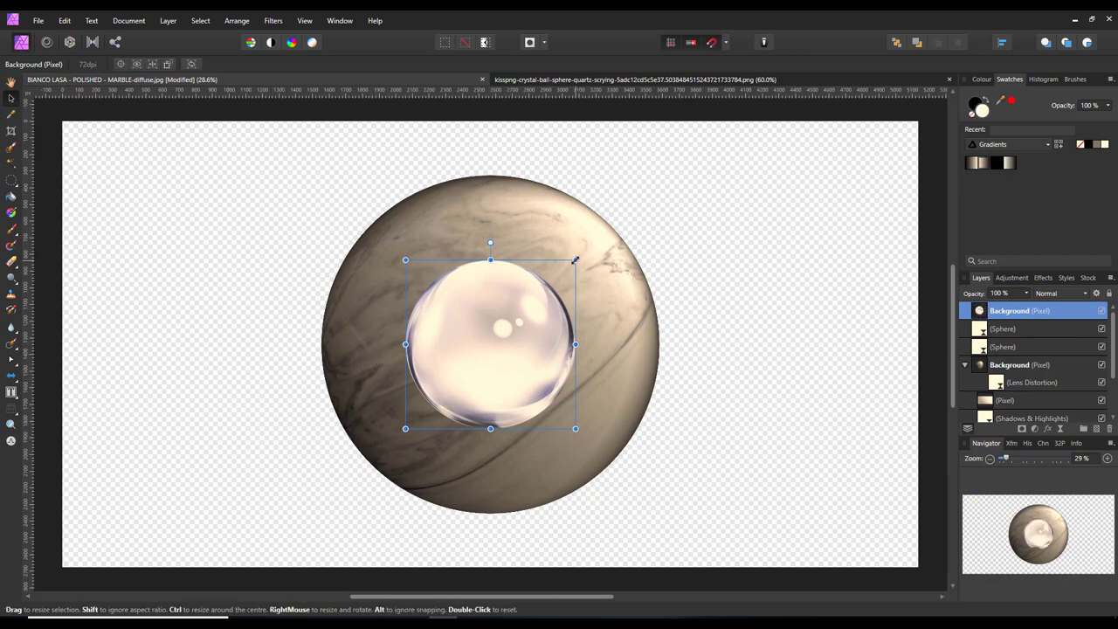
drag(575, 259, 673, 189)
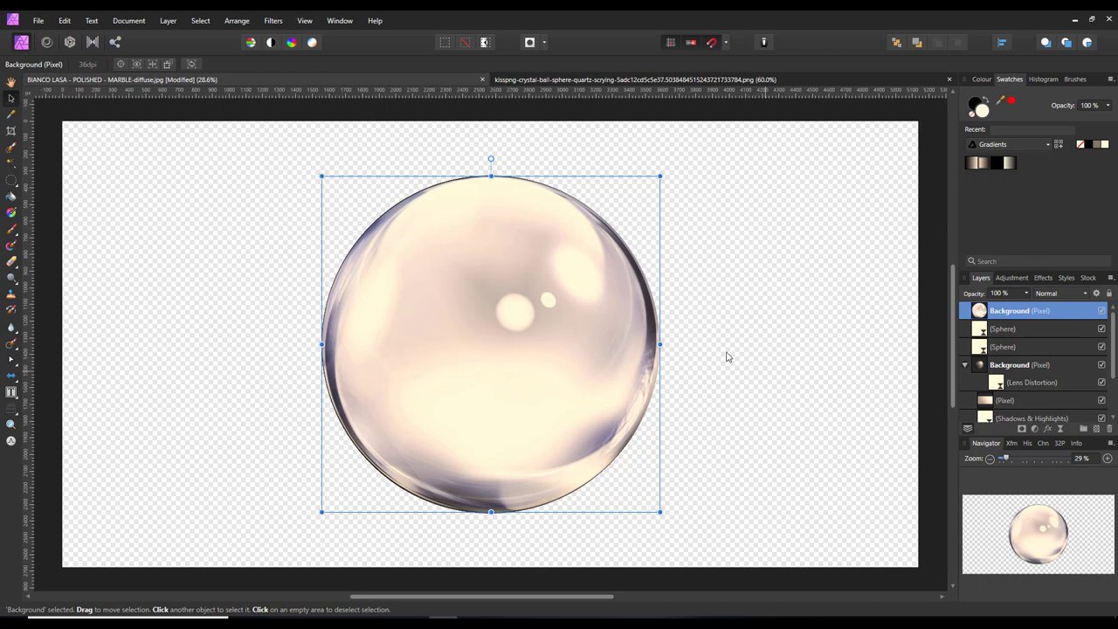
scroll(687, 347, up, 2)
scroll(655, 388, up, 5)
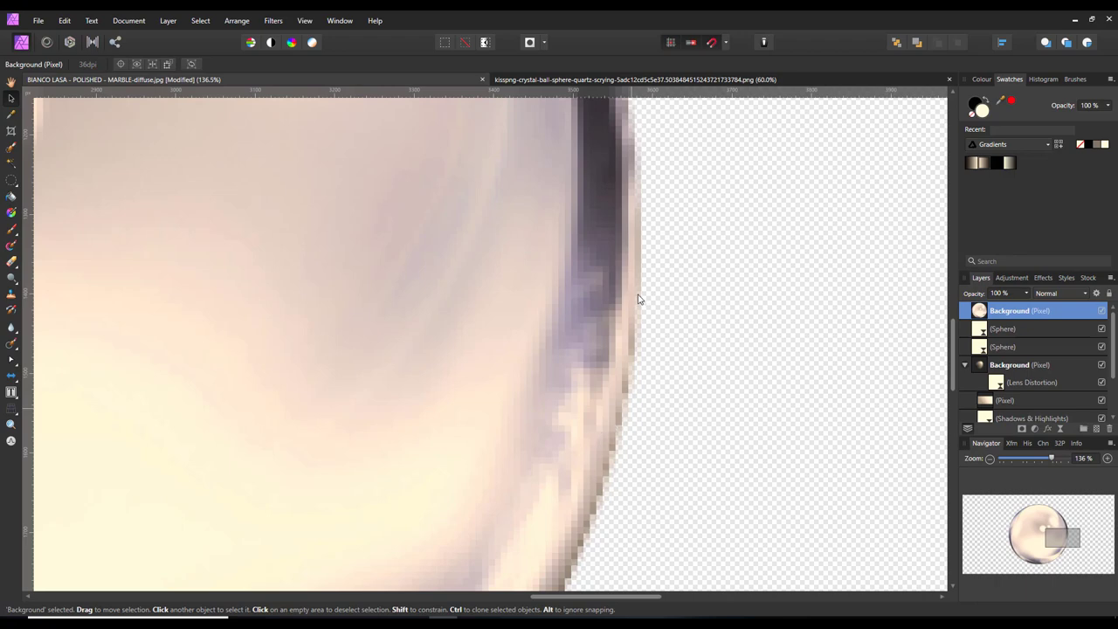
scroll(579, 380, down, 3)
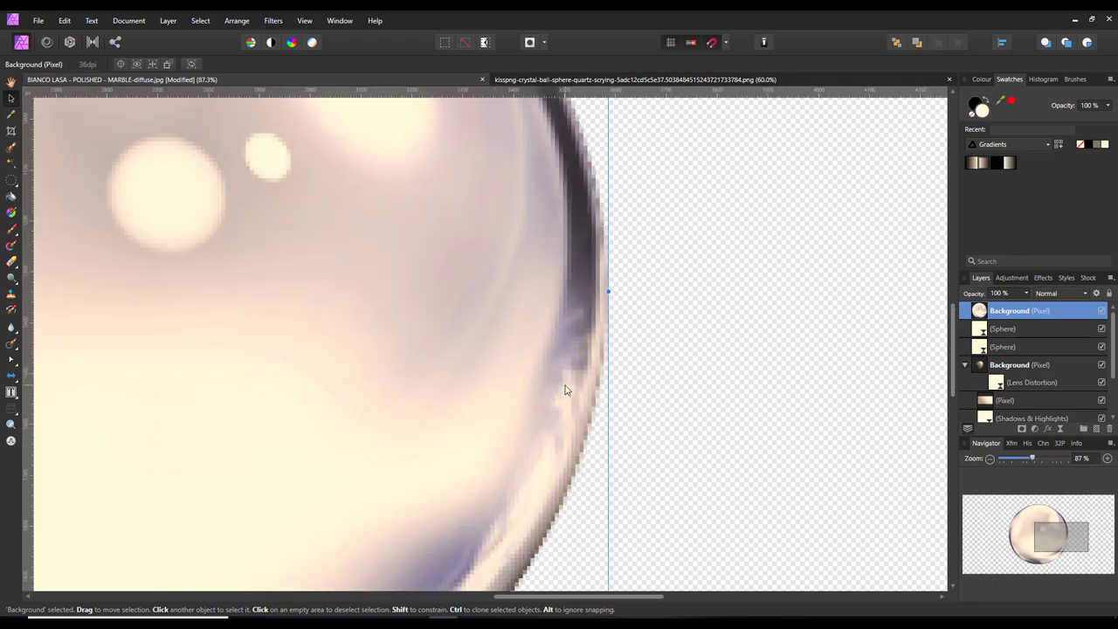
key(ctrl+0)
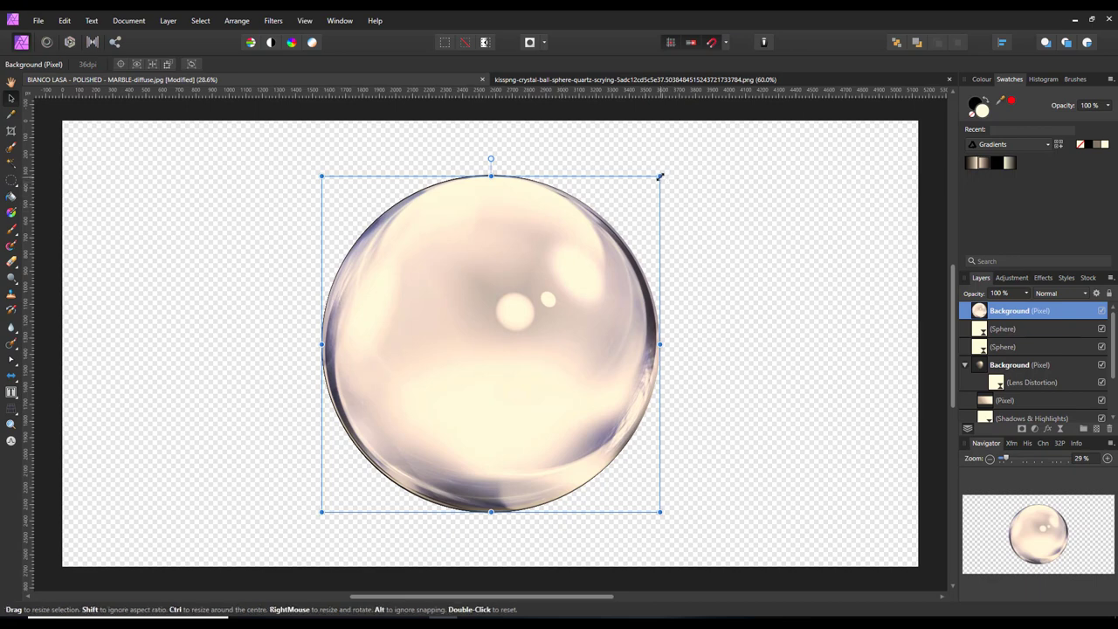
Shrink the ball slightly and nudge it two steps right to align with the sphere
drag(660, 177, 657, 180)
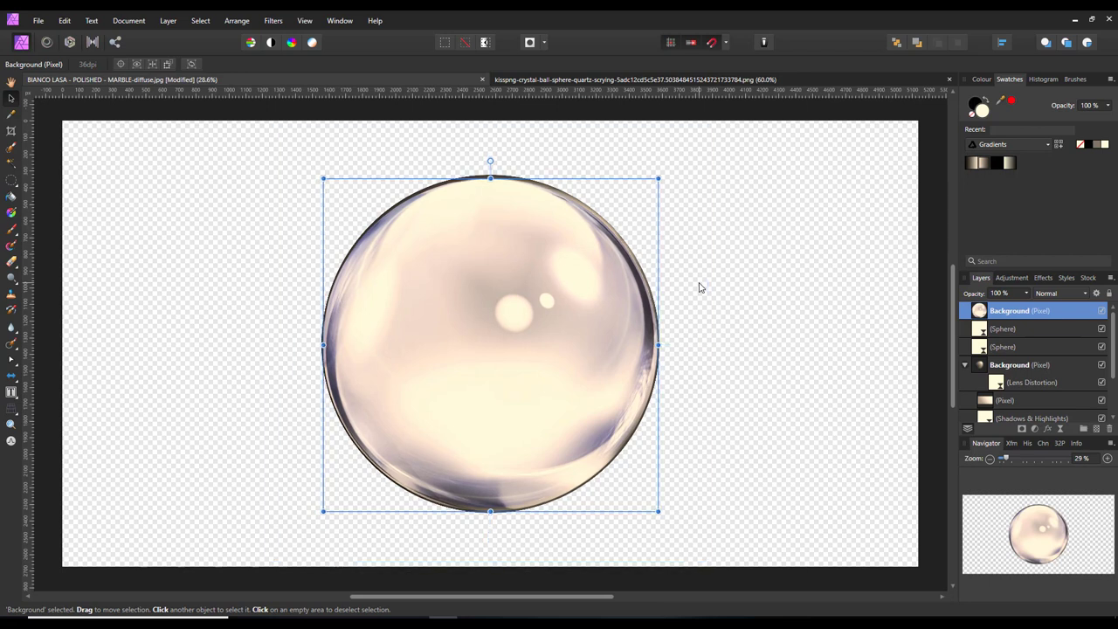
key(Right)
key(Right)
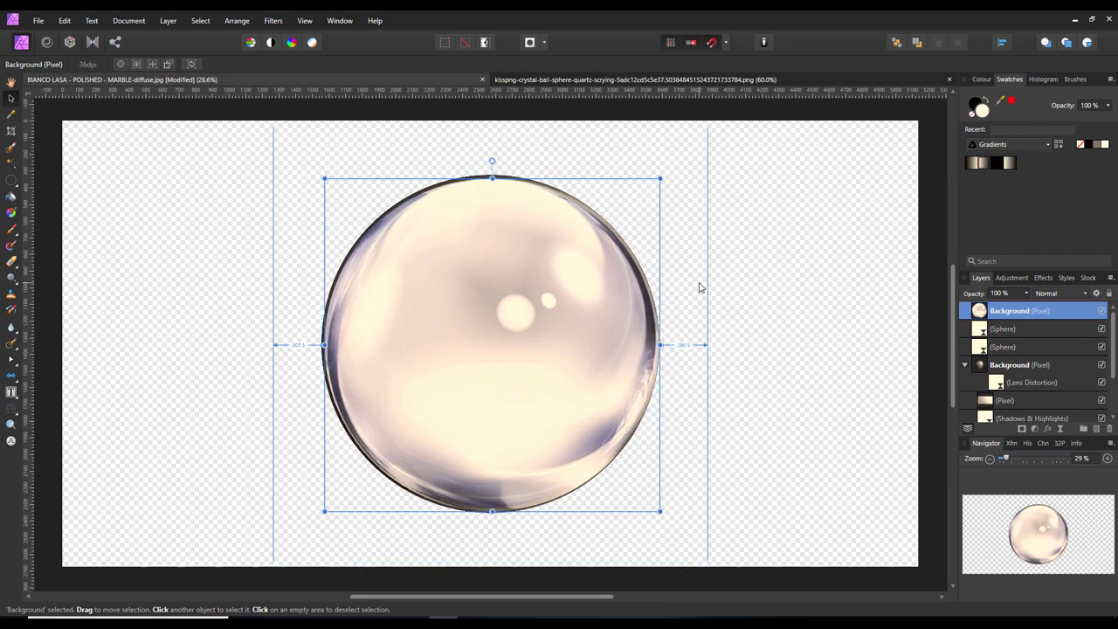
key(Right)
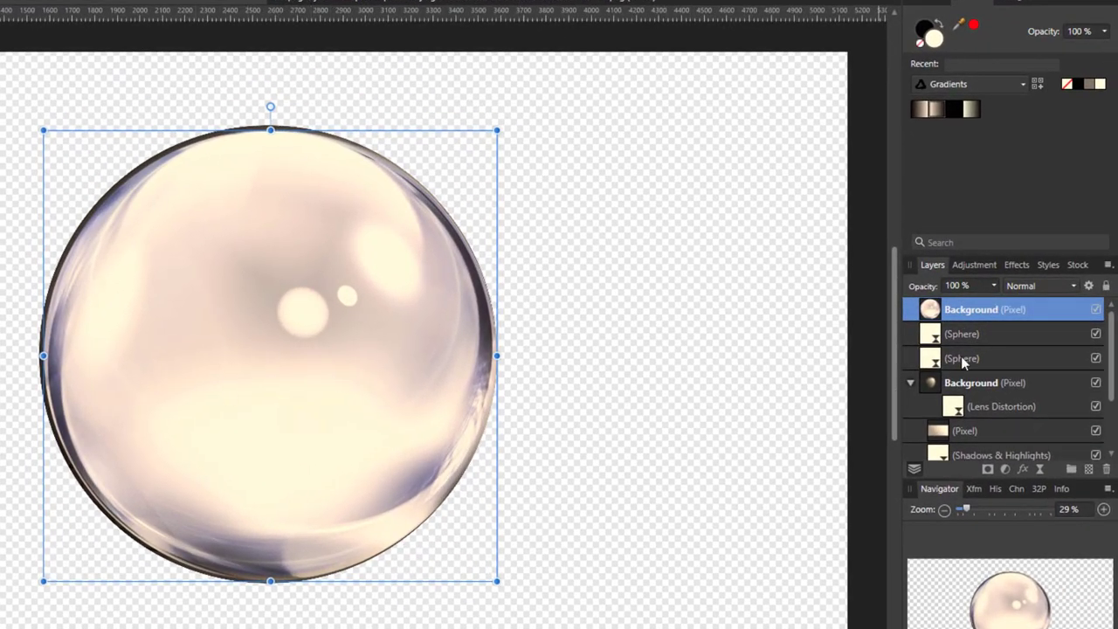
click(1096, 312)
click(1074, 288)
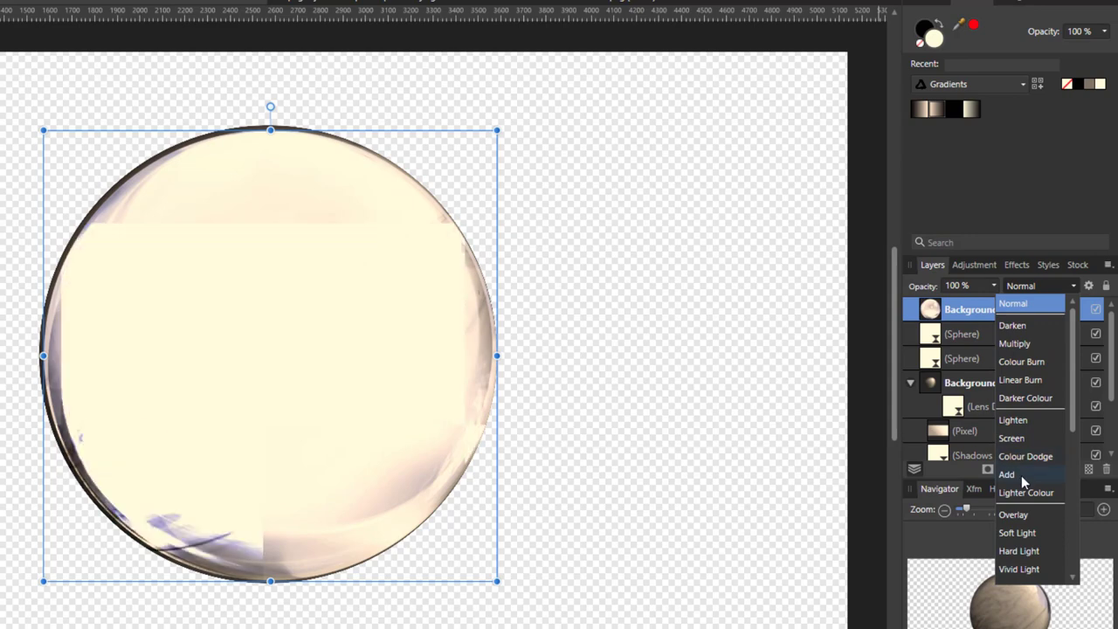
Switch the crystal ball layer's blend mode to Multiply so the marble shows through
scroll(1021, 475, down, 1)
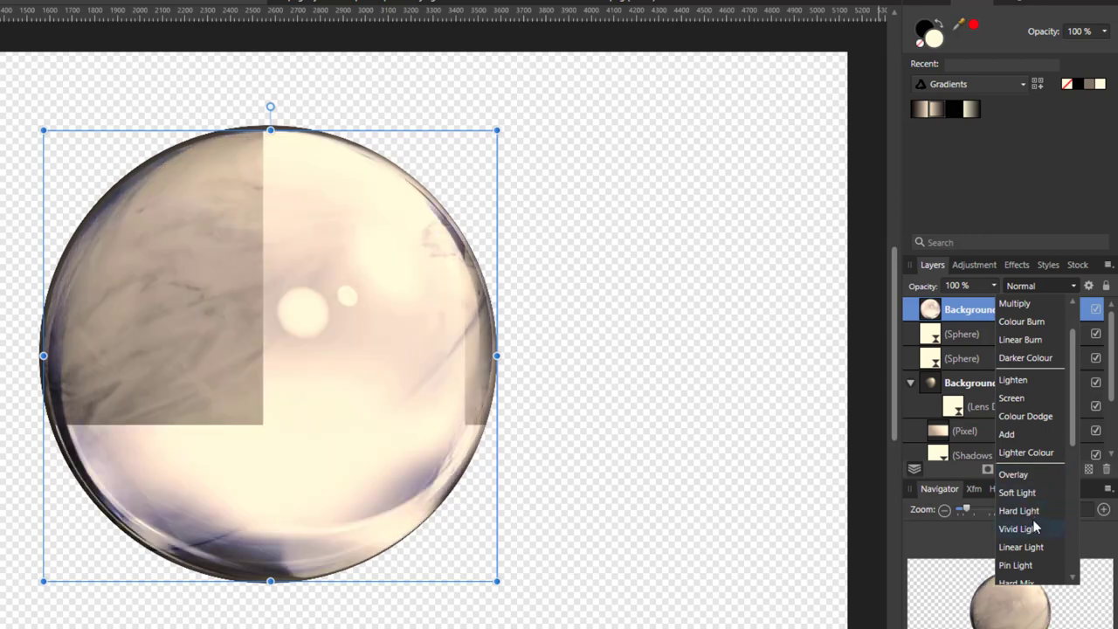
scroll(1030, 509, up, 2)
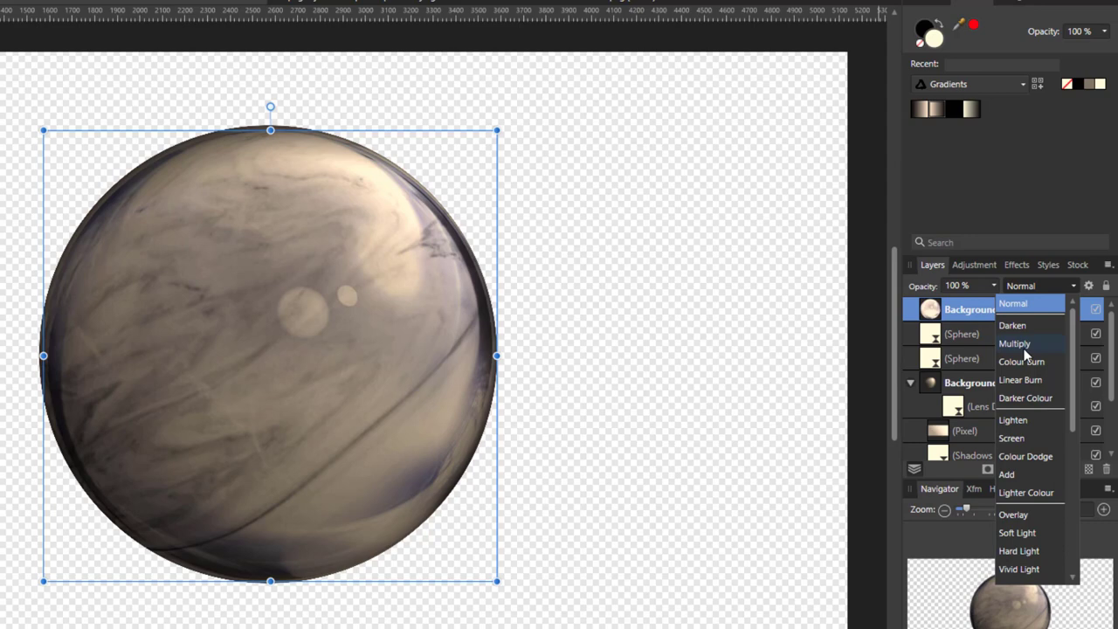
click(1023, 347)
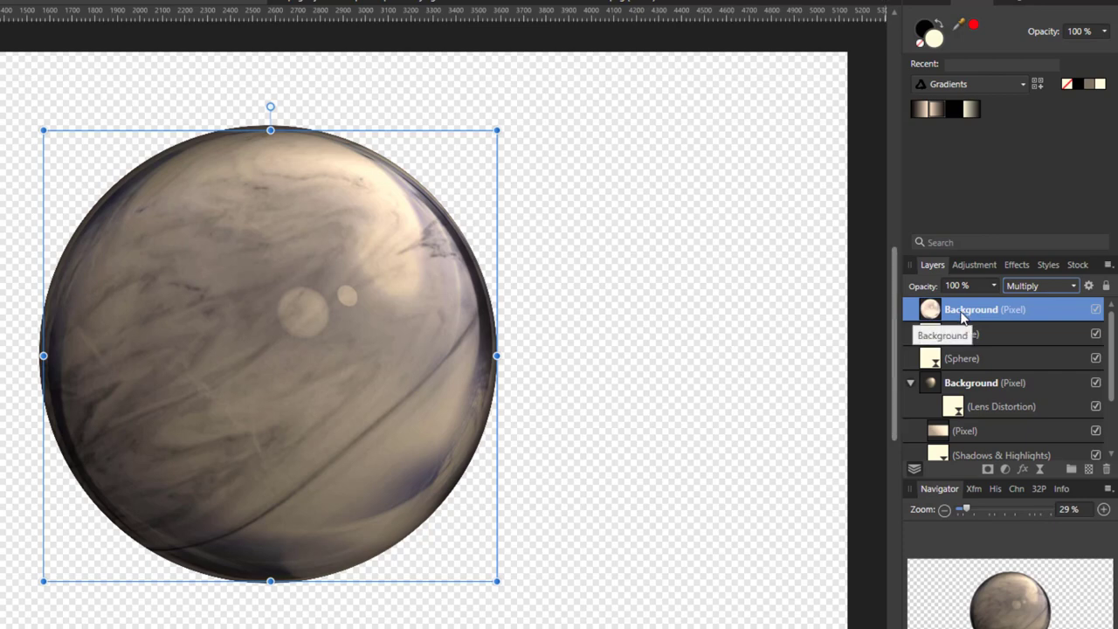
Nest an HSL adjustment in the crystal ball layer with Saturation Shift at -100%
click(1005, 469)
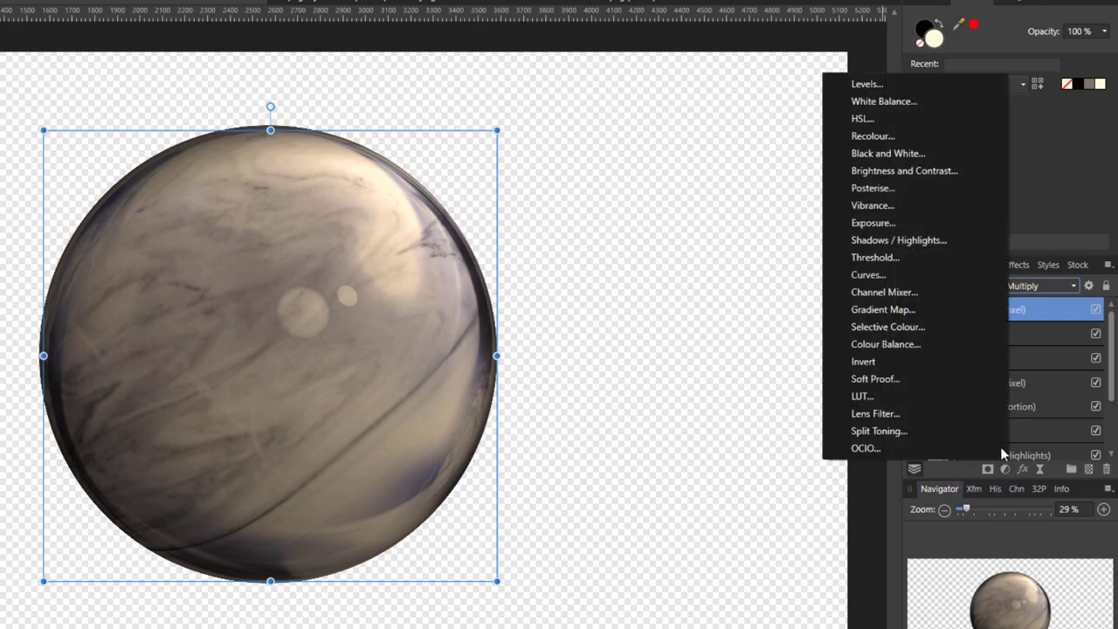
click(864, 120)
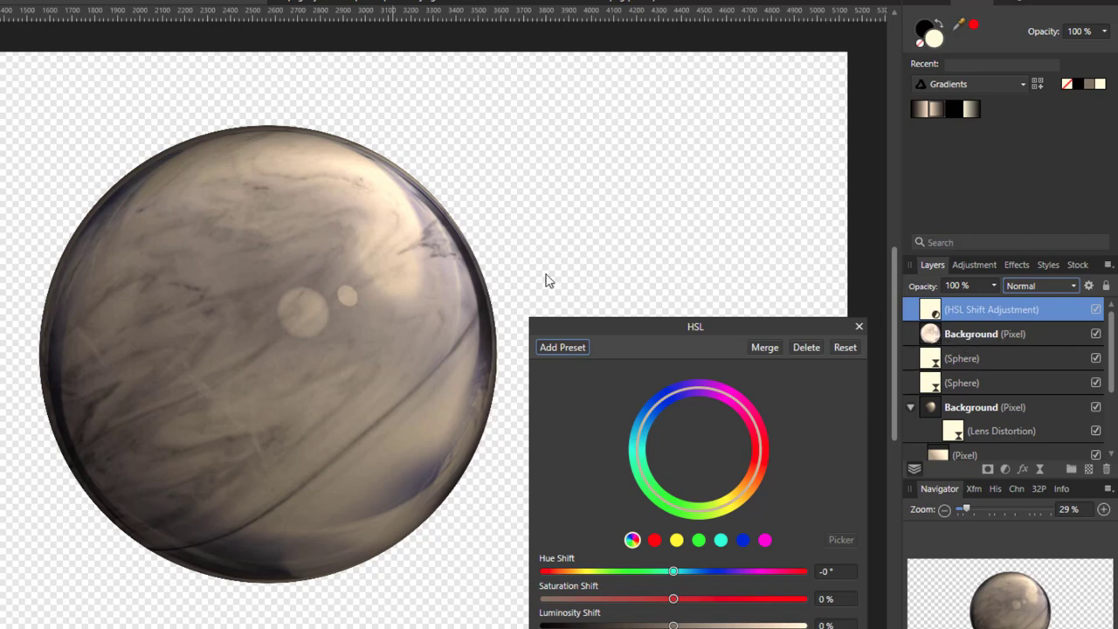
drag(942, 325, 947, 333)
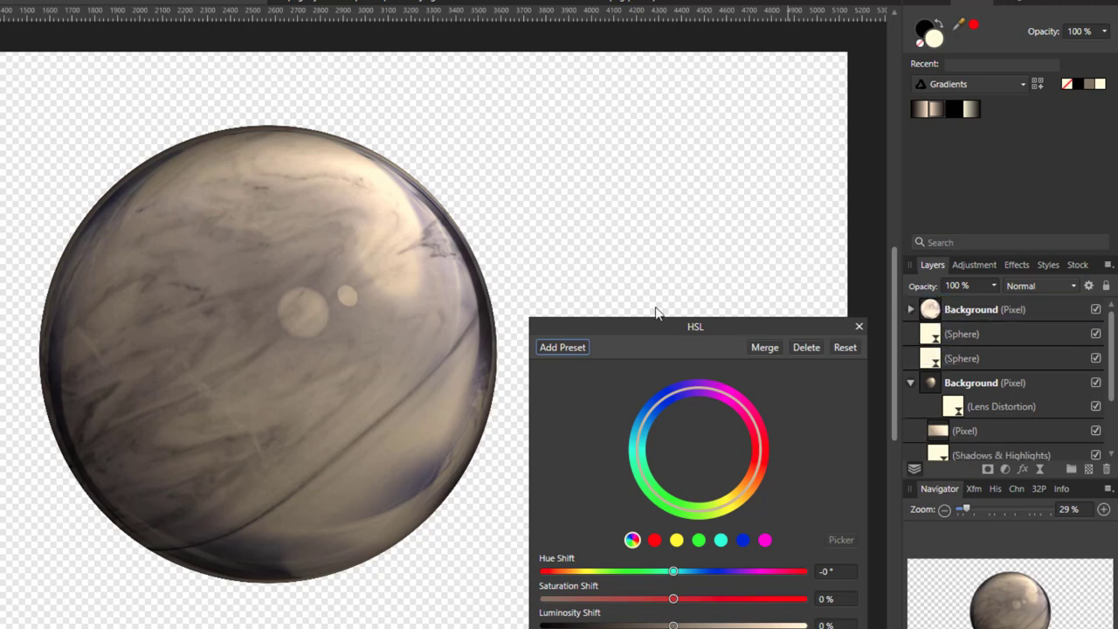
click(673, 599)
drag(673, 599, 542, 602)
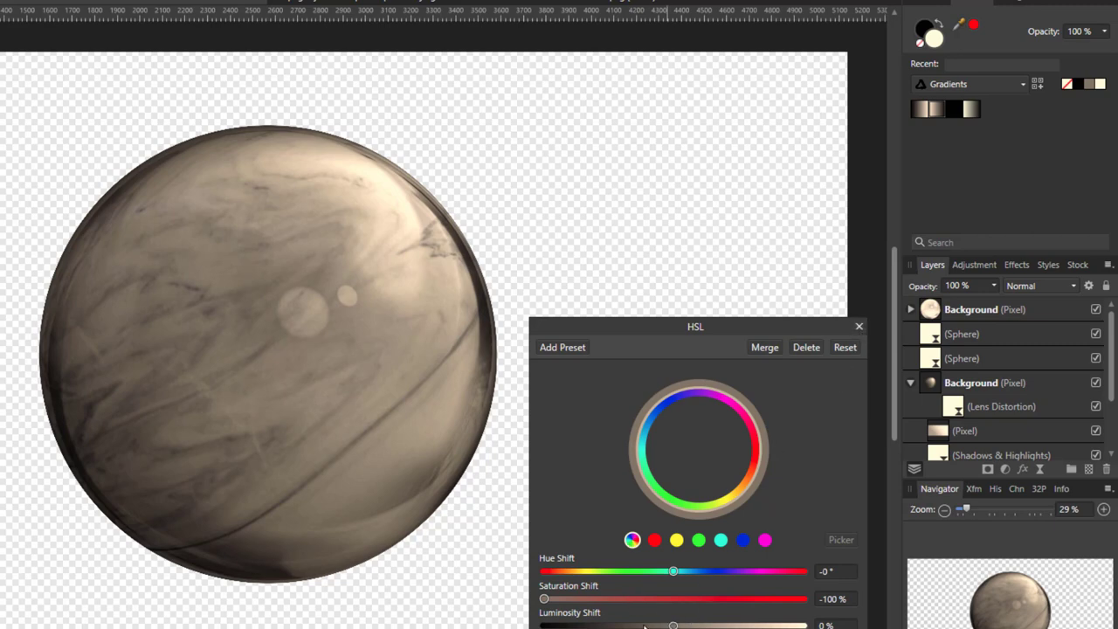
click(858, 326)
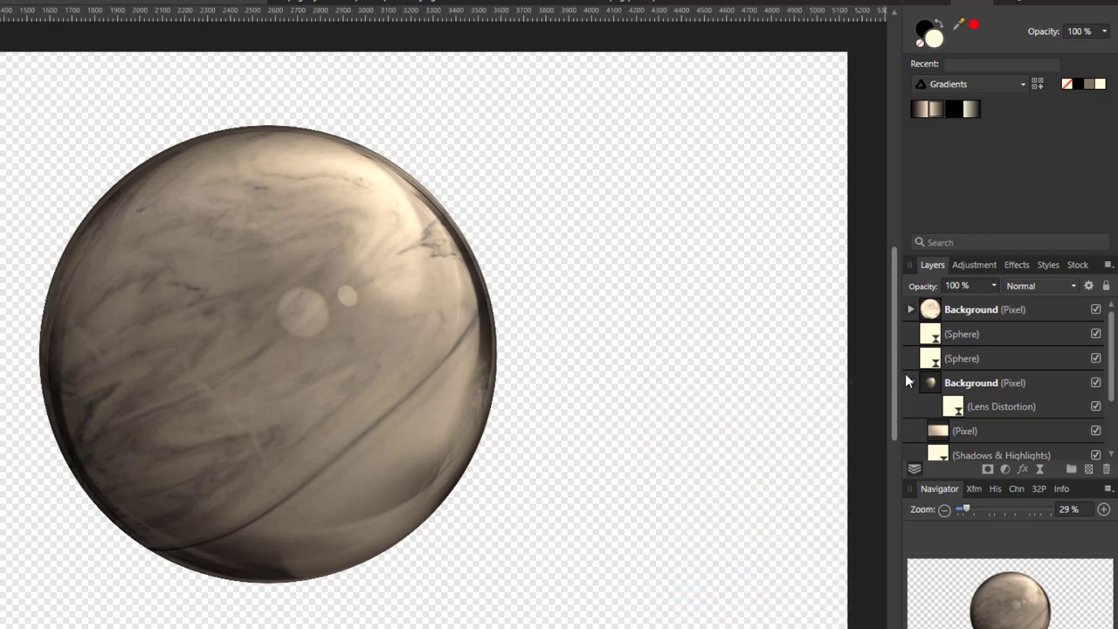
Set the top Background glass overlay layer's opacity to 92%
click(930, 317)
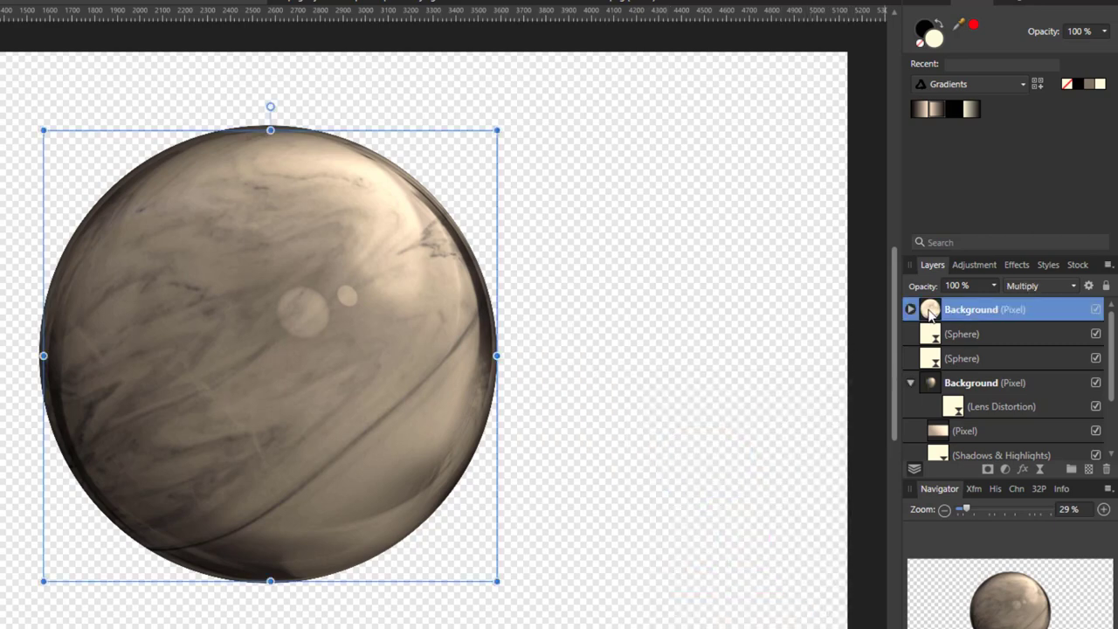
drag(930, 316, 980, 306)
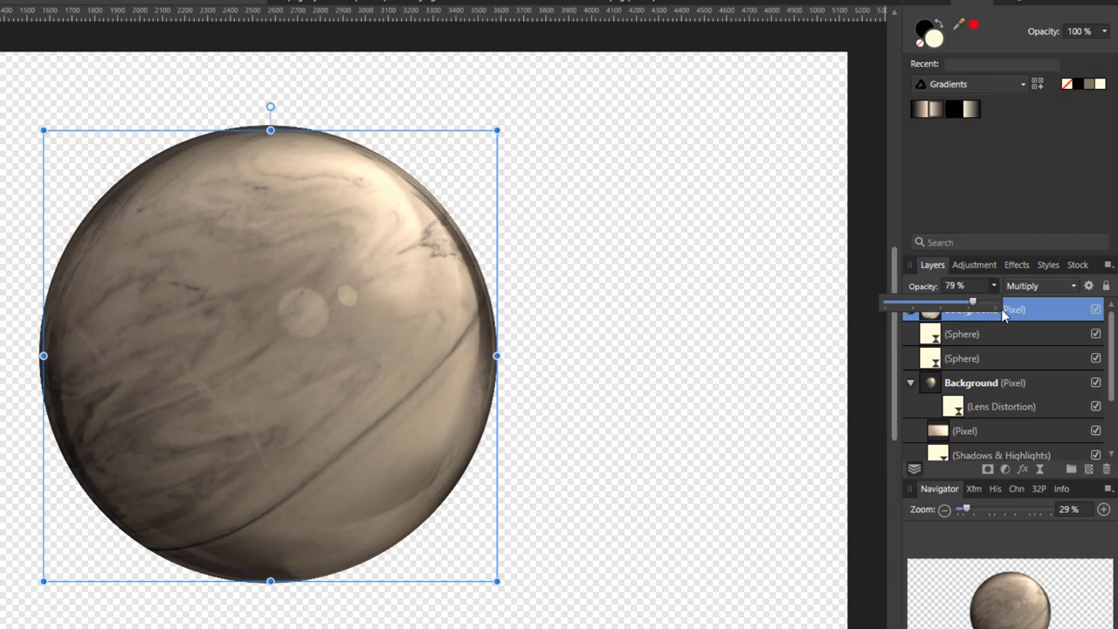
click(995, 292)
drag(994, 294, 1012, 308)
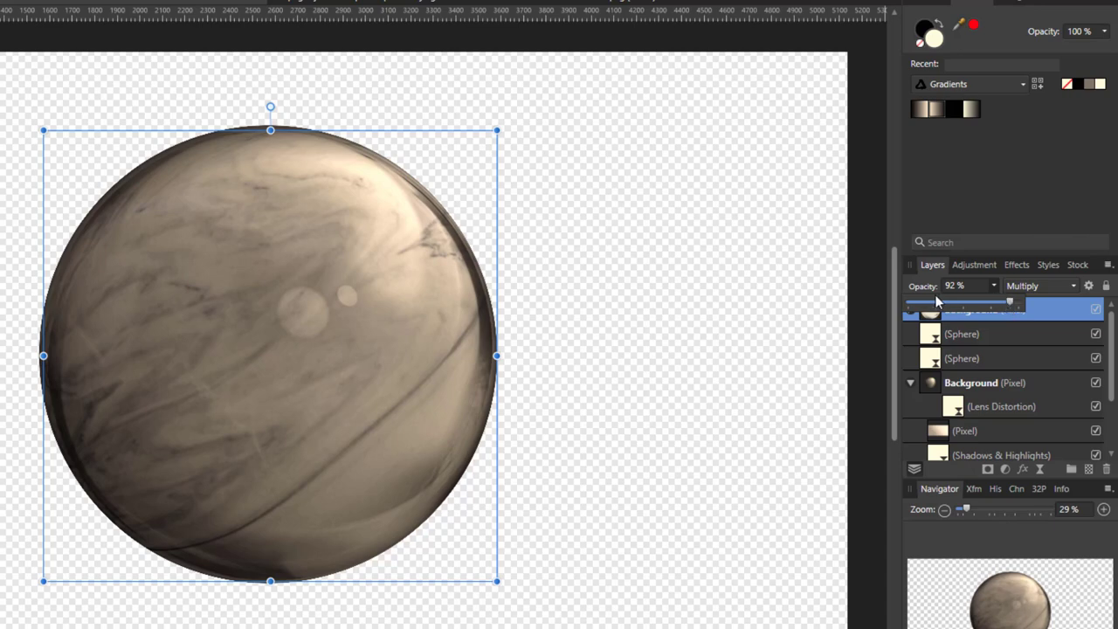
click(908, 289)
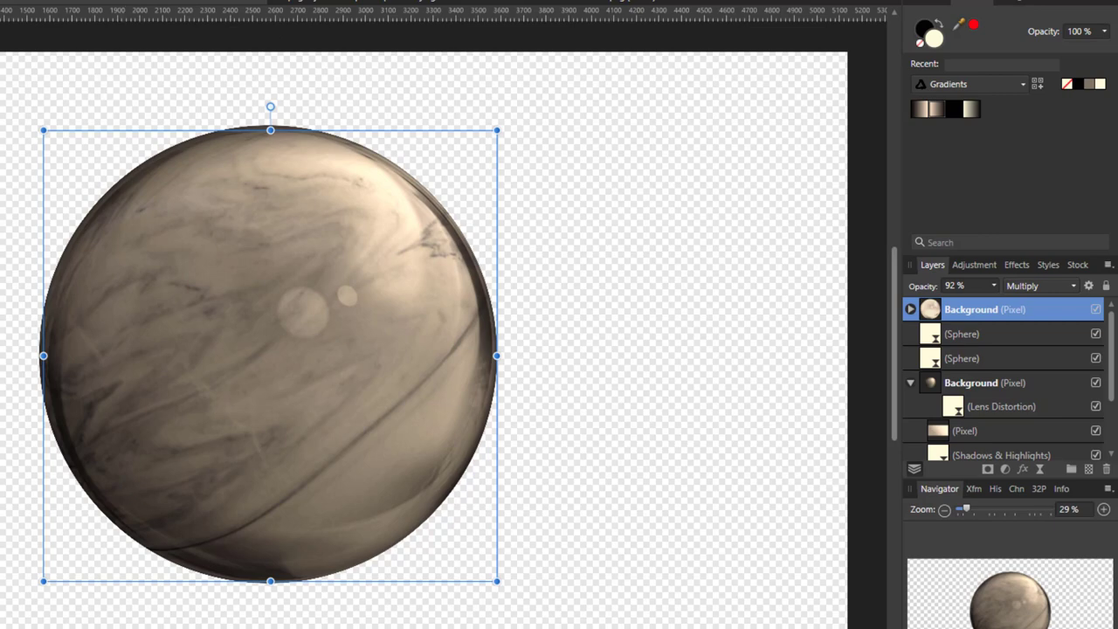
key(h)
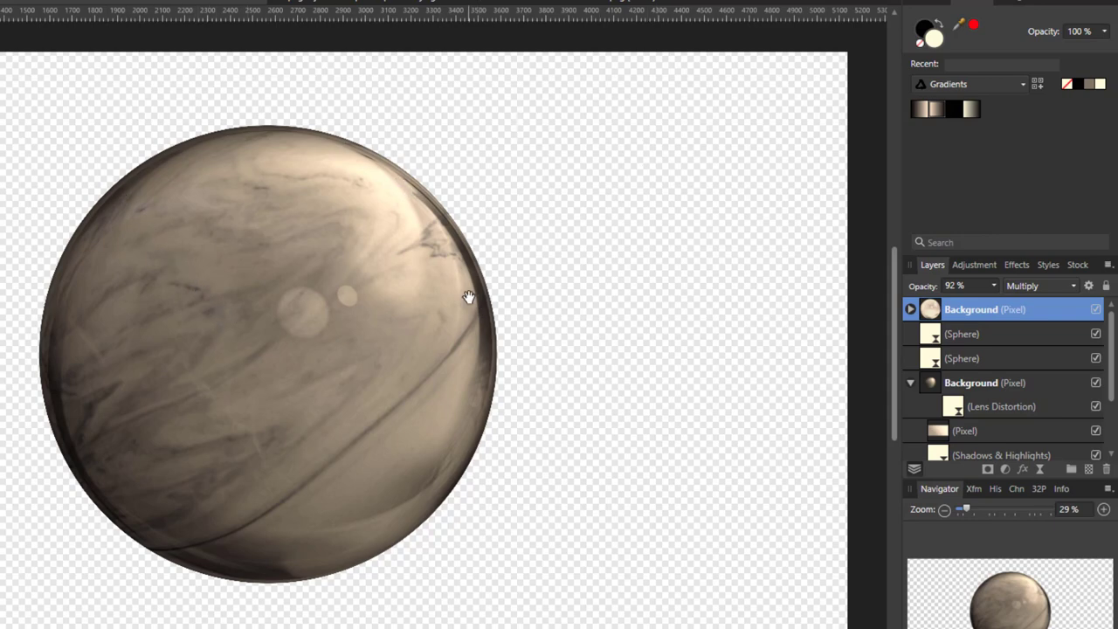
scroll(466, 299, up, 3)
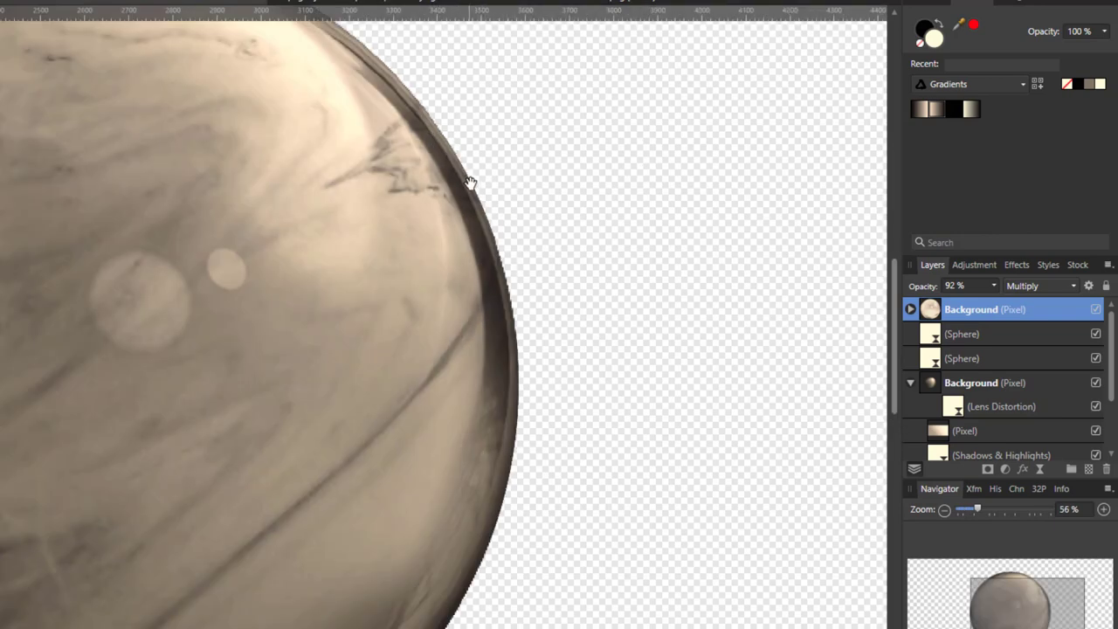
scroll(528, 224, up, 2)
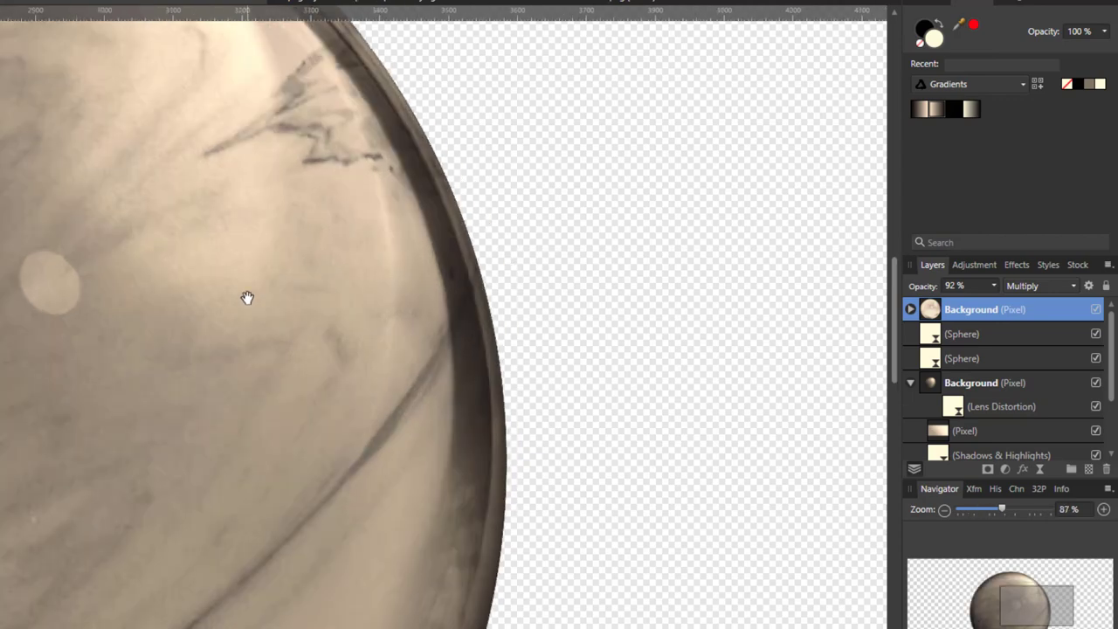
scroll(244, 298, down, 4)
scroll(243, 307, down, 1)
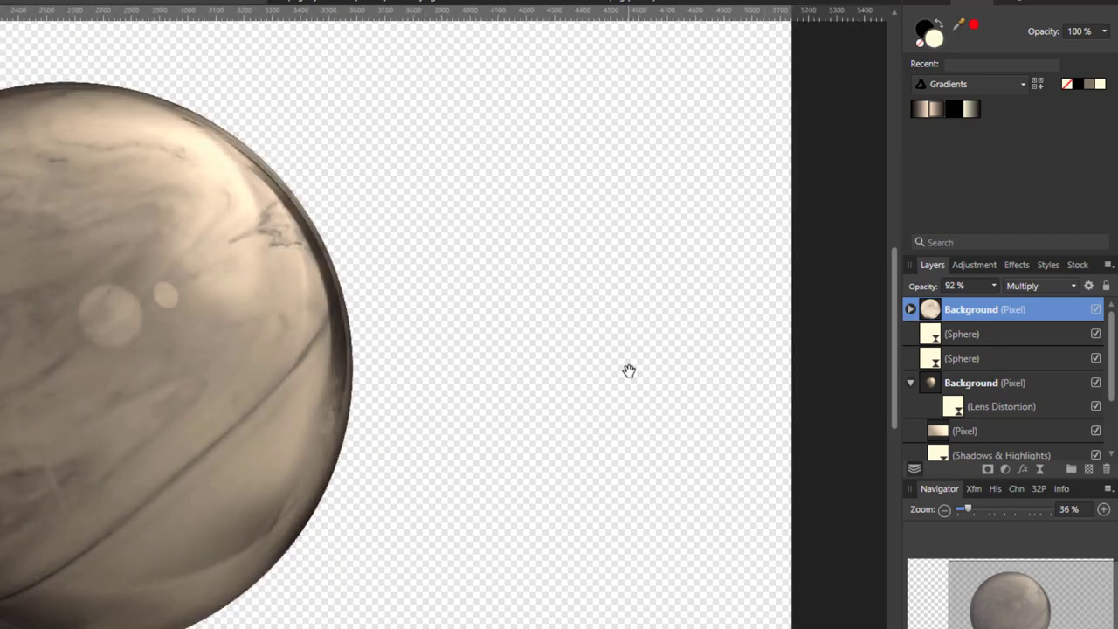
scroll(629, 371, down, 1)
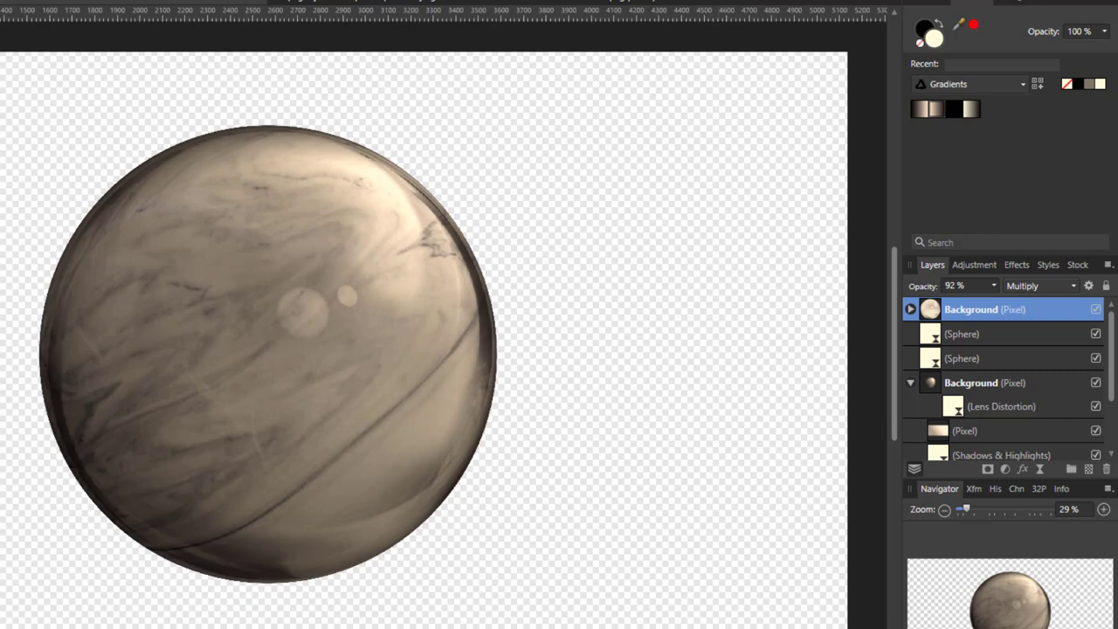
Enlarge the glass overlay slightly with the Move tool's corner handles
key(v)
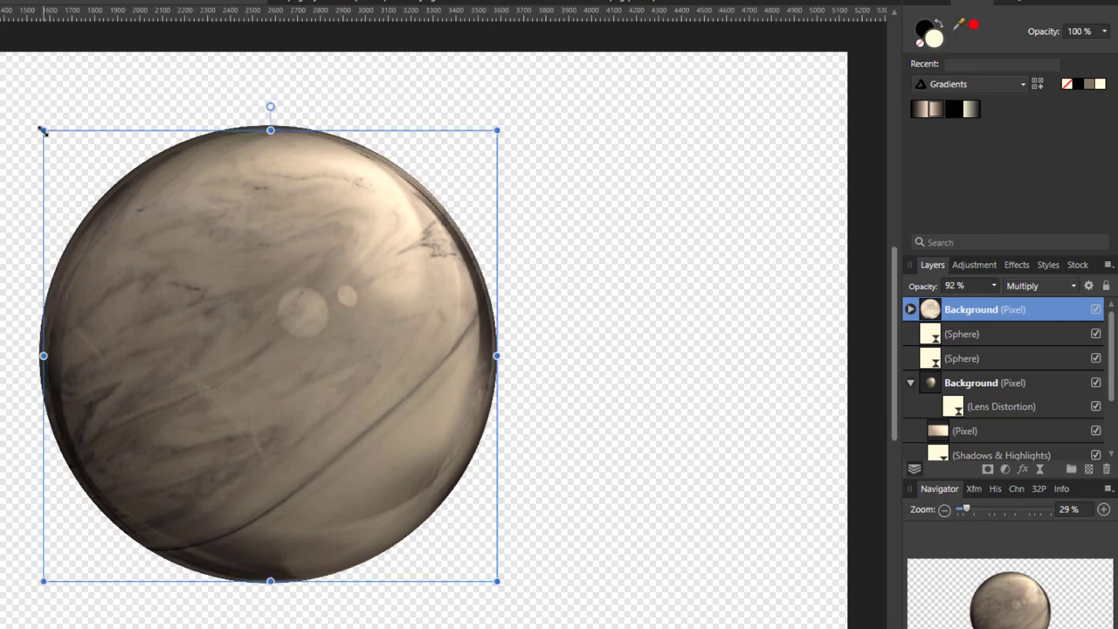
drag(42, 130, 38, 127)
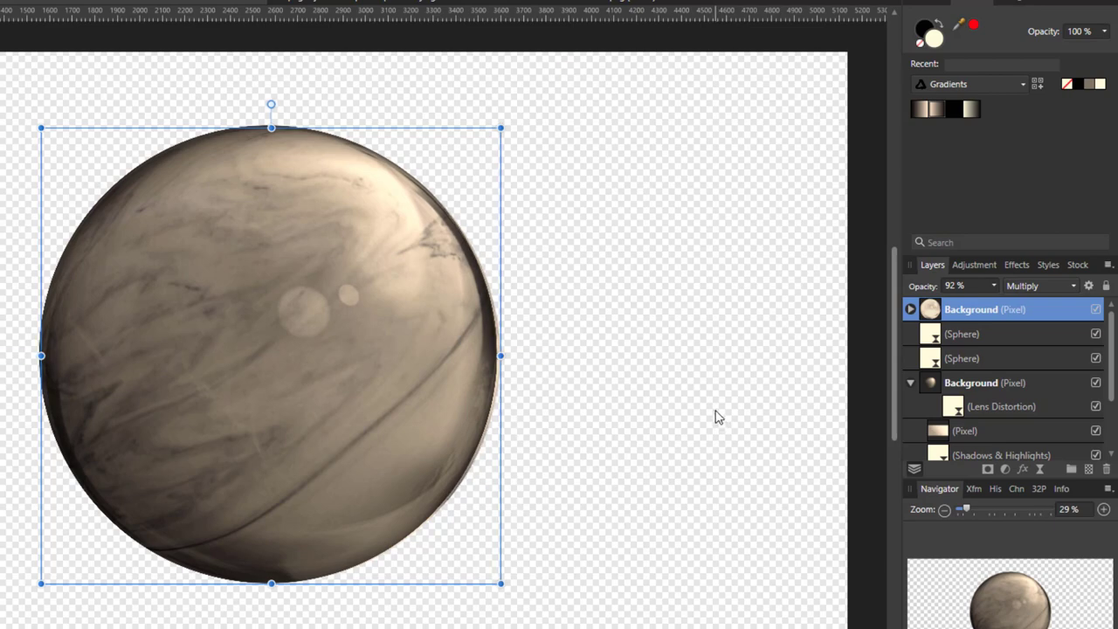
click(671, 337)
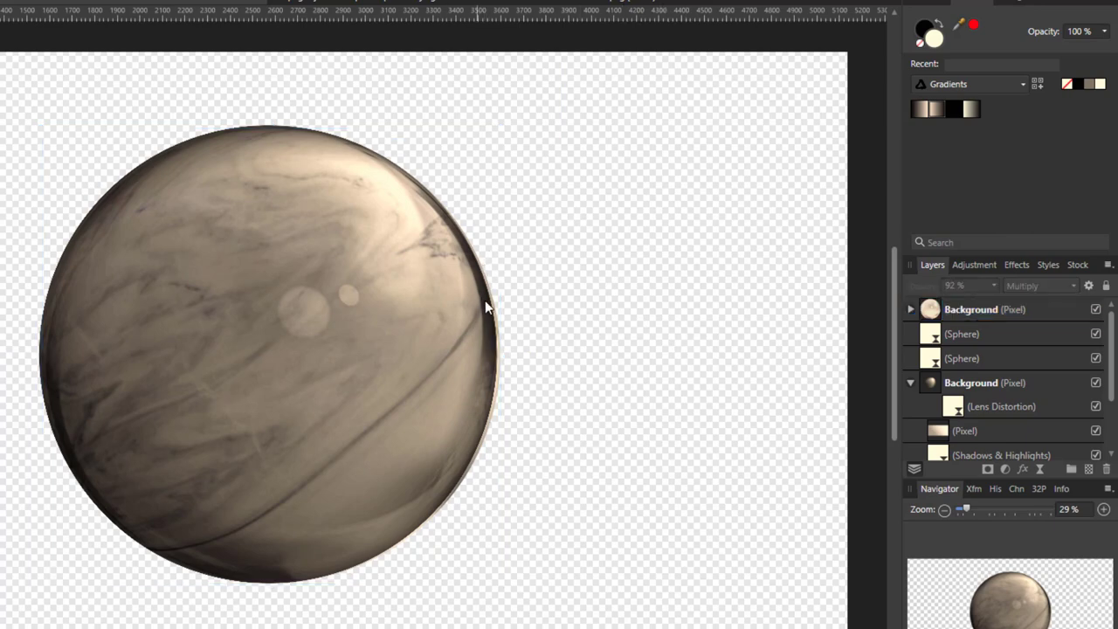
click(348, 296)
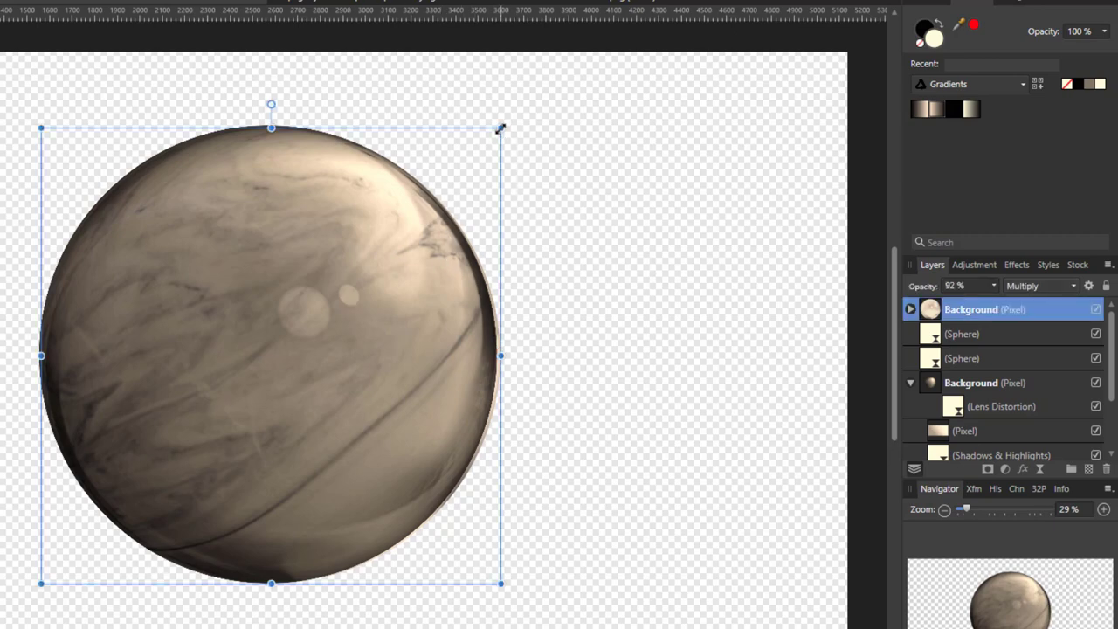
drag(500, 128, 500, 128)
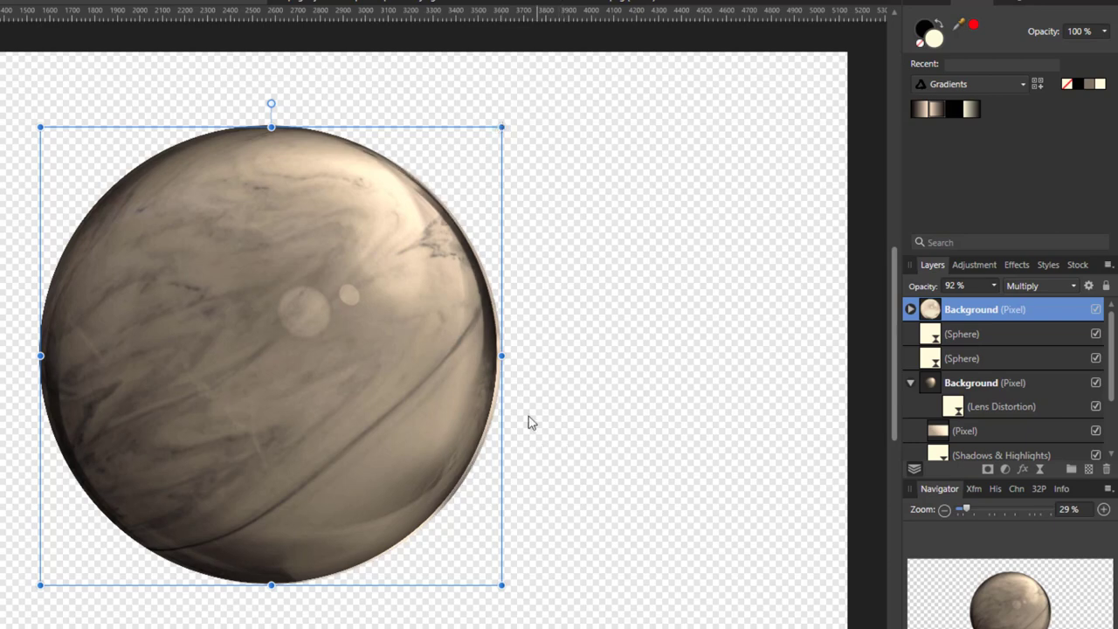
Nudge the glass overlay pixel by pixel until it is centred on the marble sphere
drag(523, 406, 552, 406)
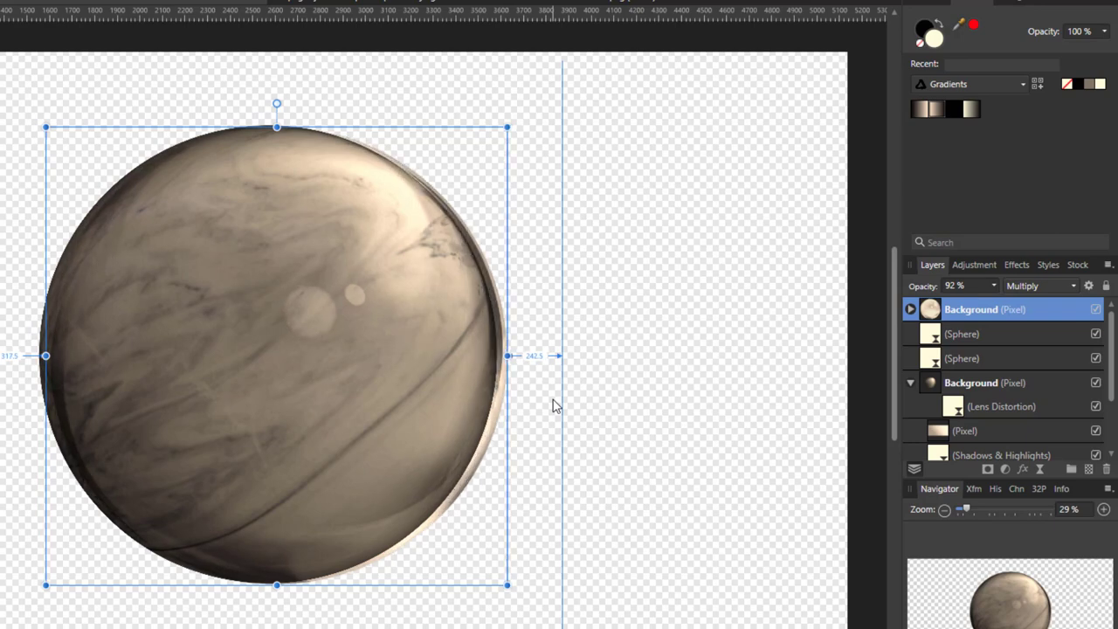
key(Left)
key(Left)
key(Left)
key(Left)
key(Left)
key(Left)
key(Left)
key(Left)
key(Left)
key(Left)
key(Left)
key(Left)
key(Left)
key(Left)
key(Left)
key(Left)
key(Left)
key(Left)
key(Left)
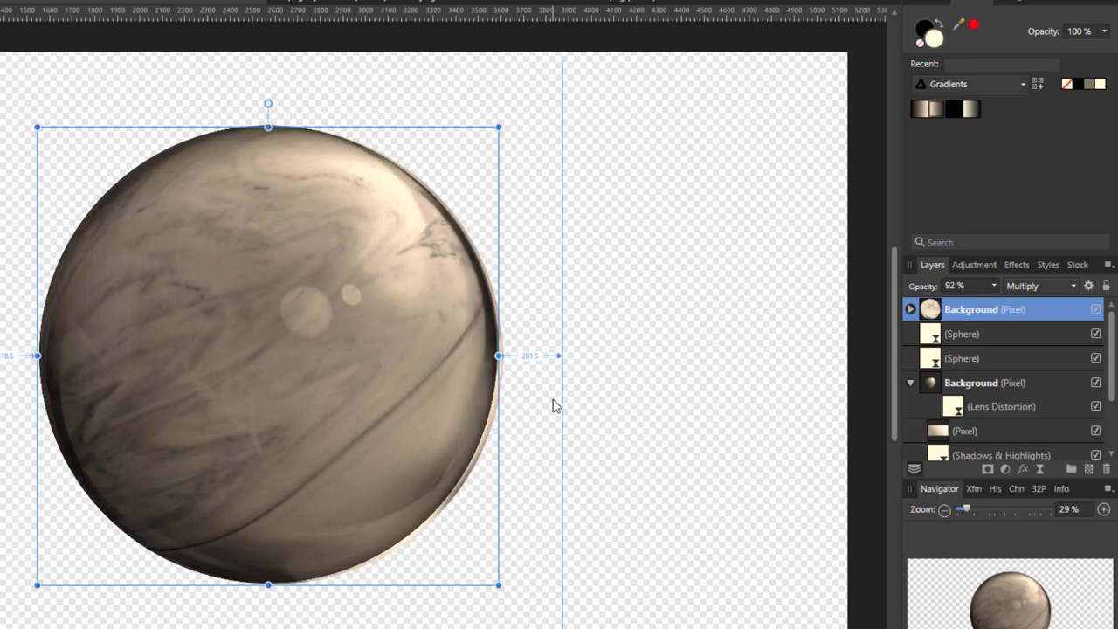
key(Left)
key(Left)
key(Left)
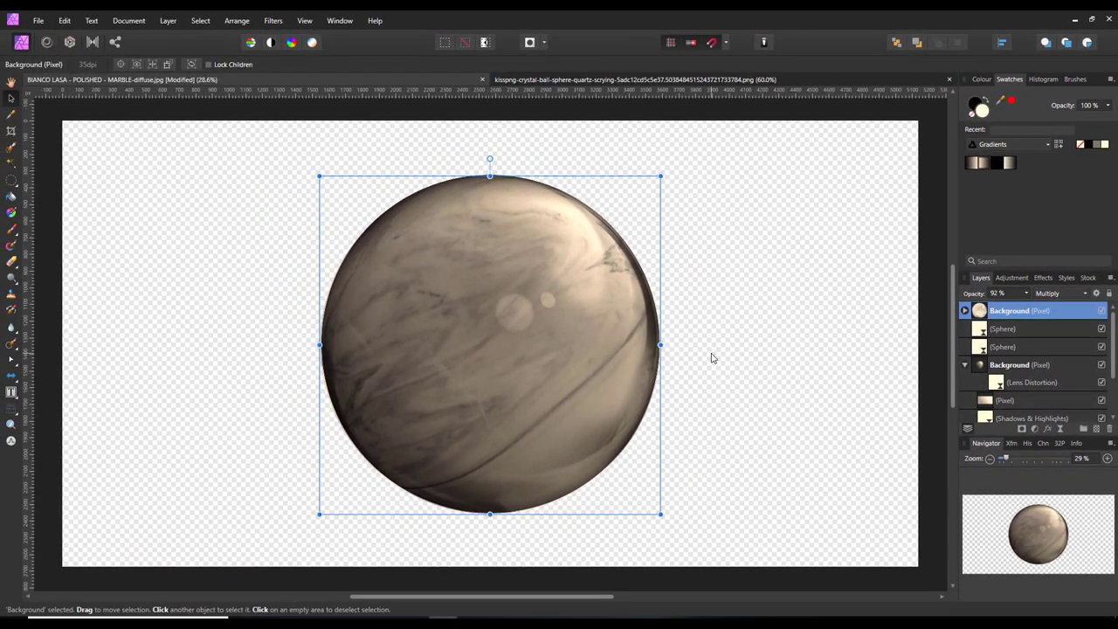
key(Up)
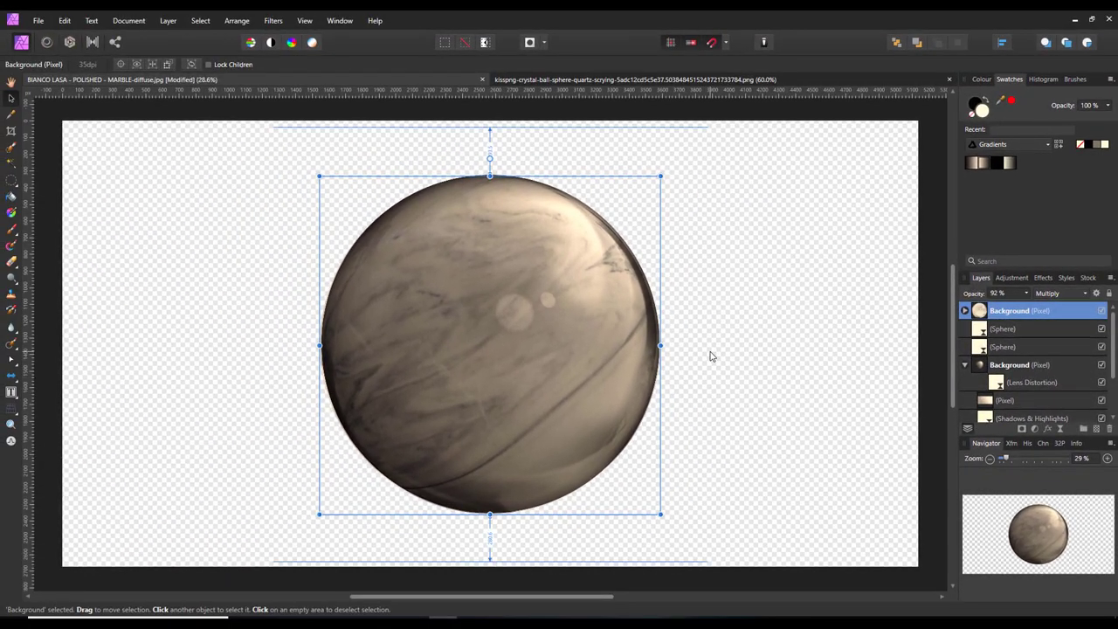
key(Down)
key(Down)
key(Down)
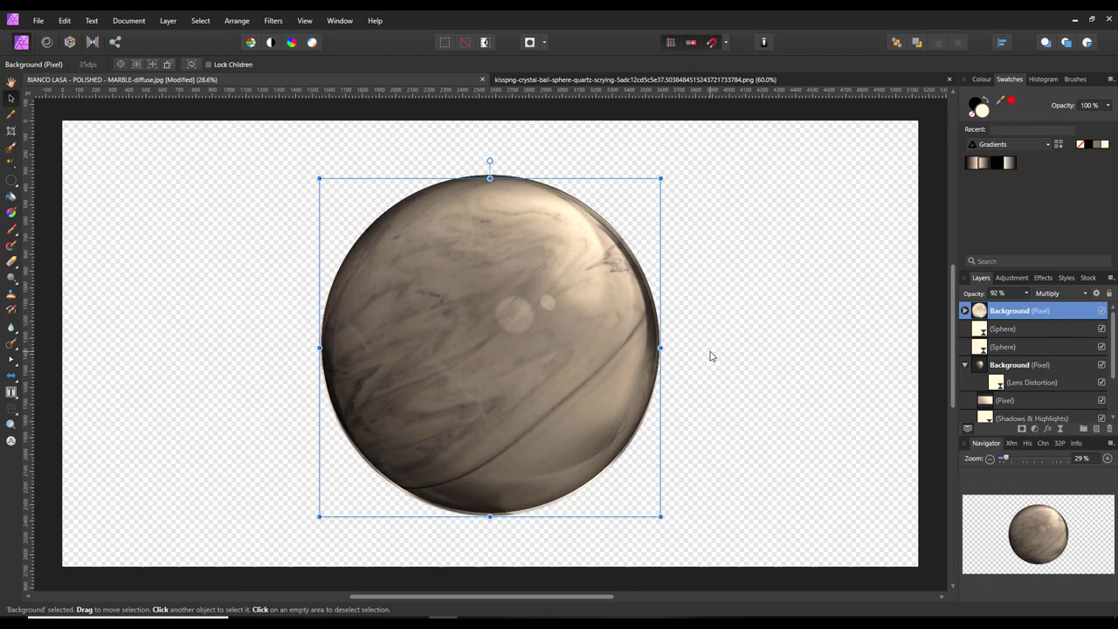
key(Up)
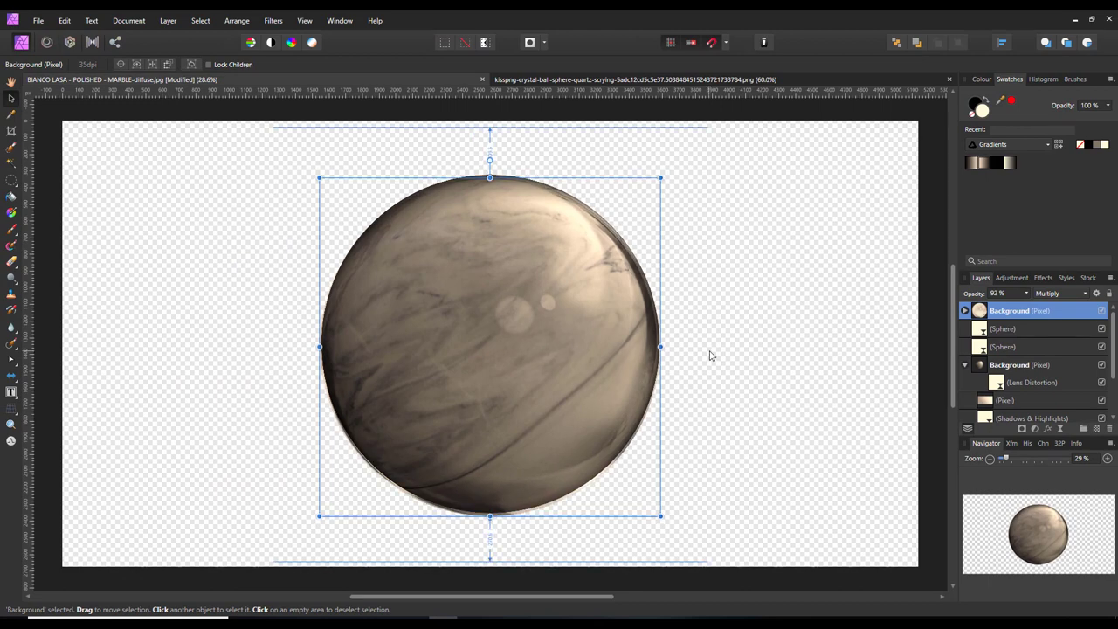
key(Up)
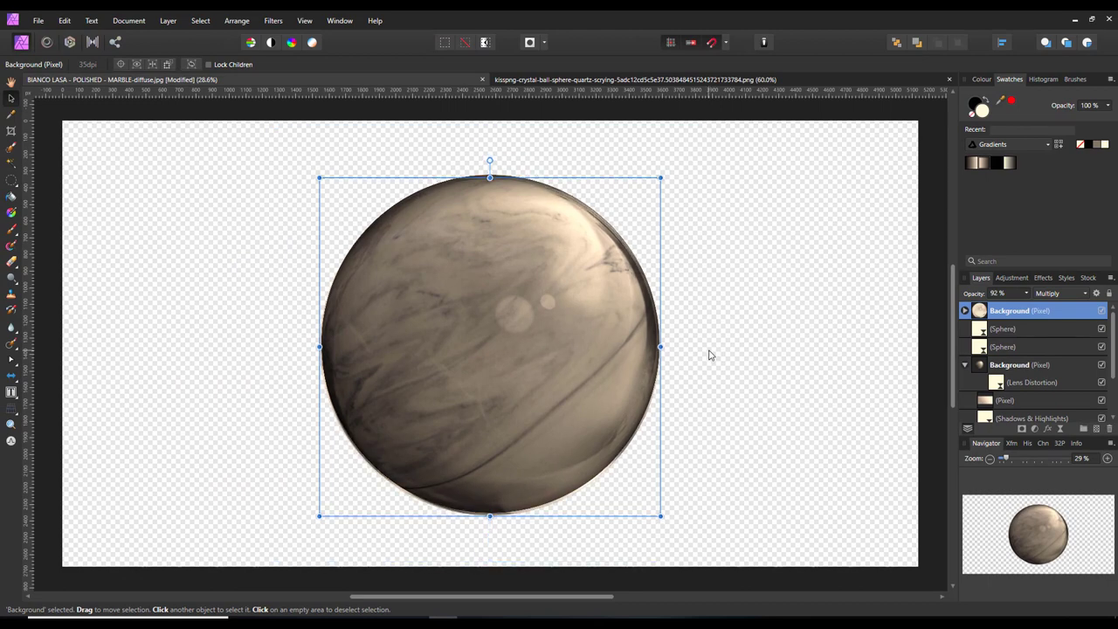
key(Up)
key(Up)
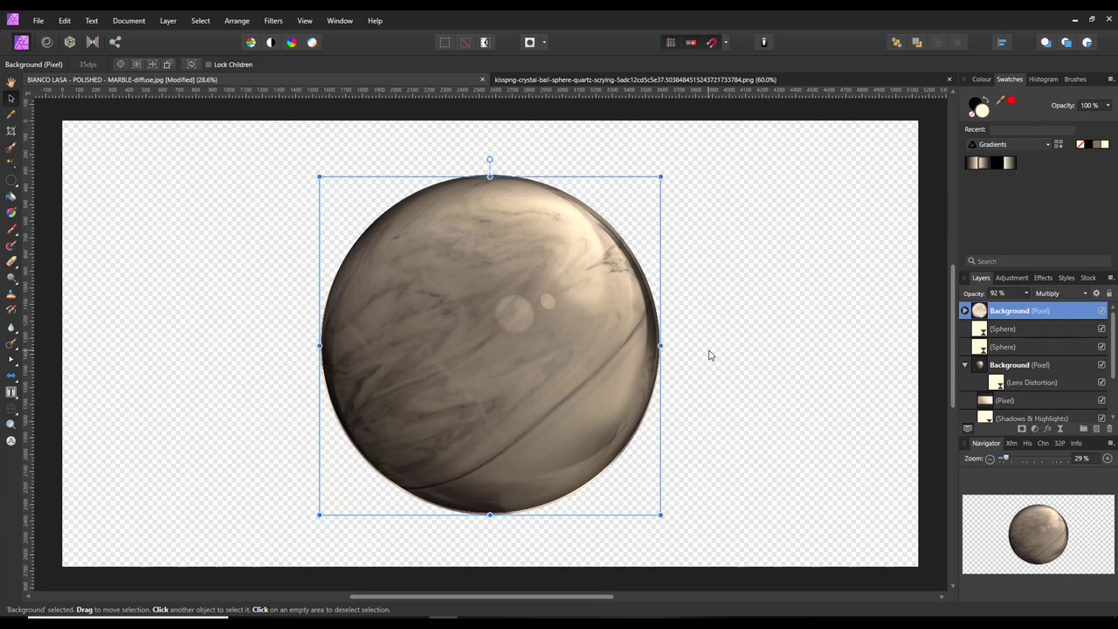
key(Right)
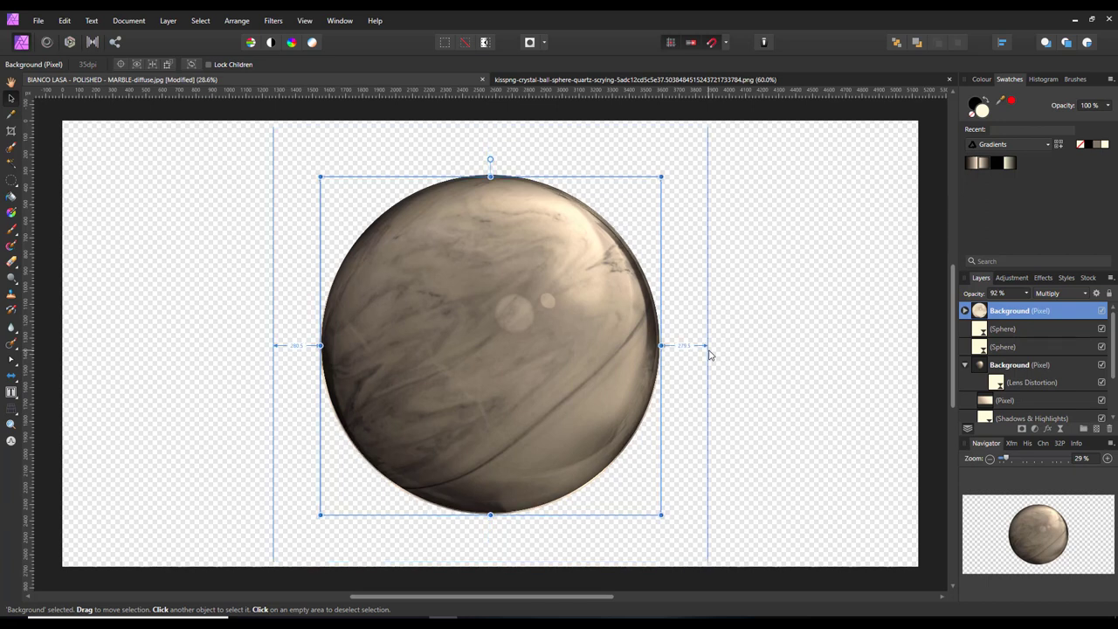
click(10, 81)
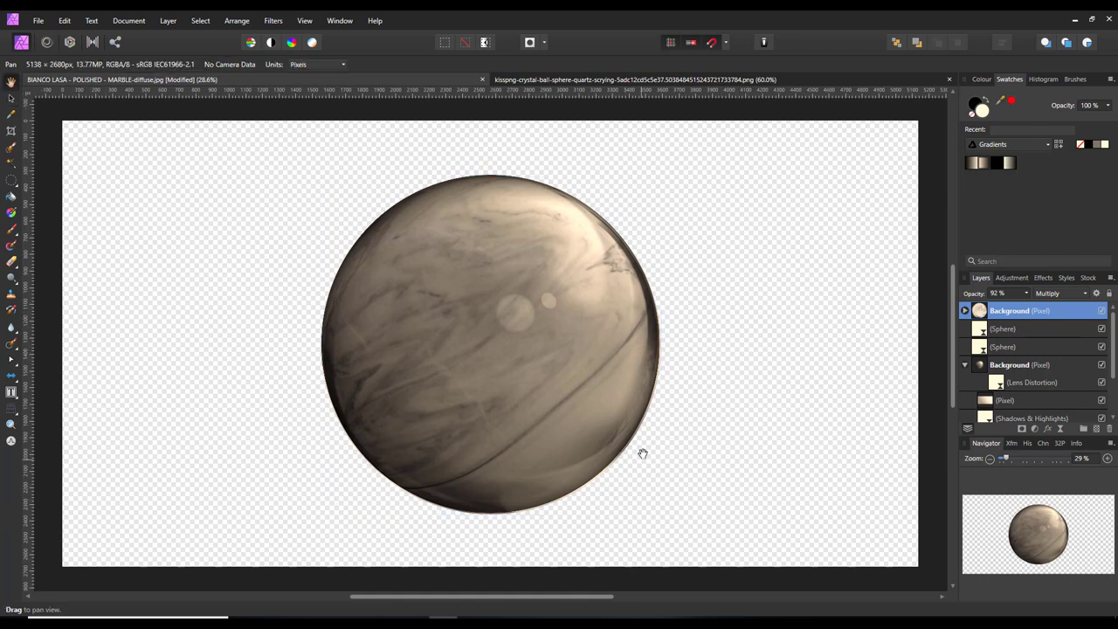
Crop all four edges in to the sphere, giving a 2130 × 2145 px canvas
click(12, 130)
drag(61, 345, 313, 361)
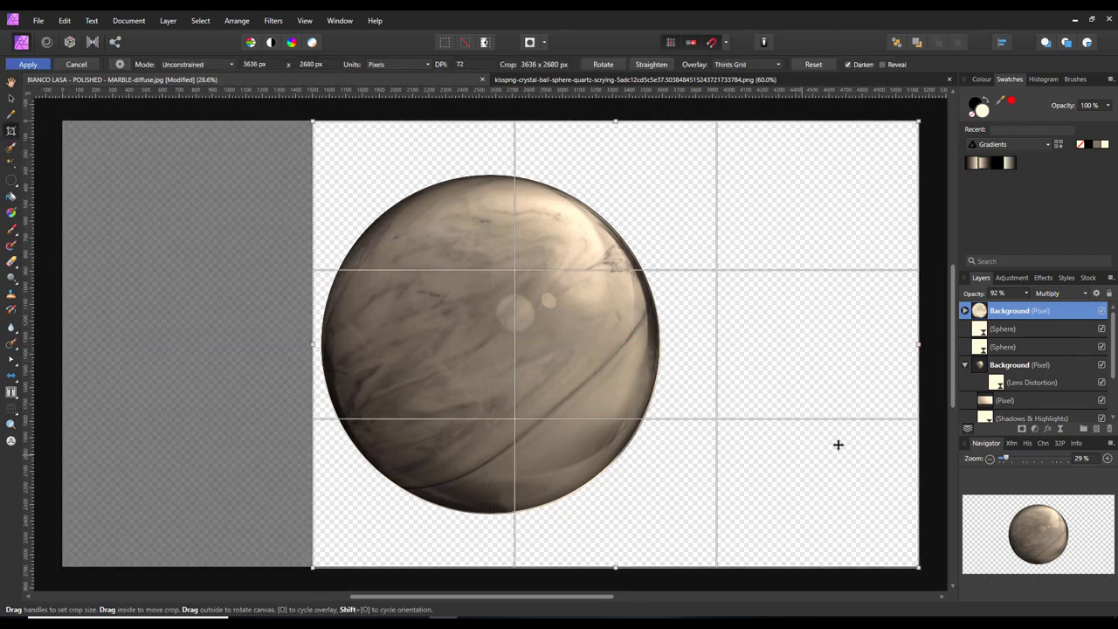
drag(919, 345, 668, 346)
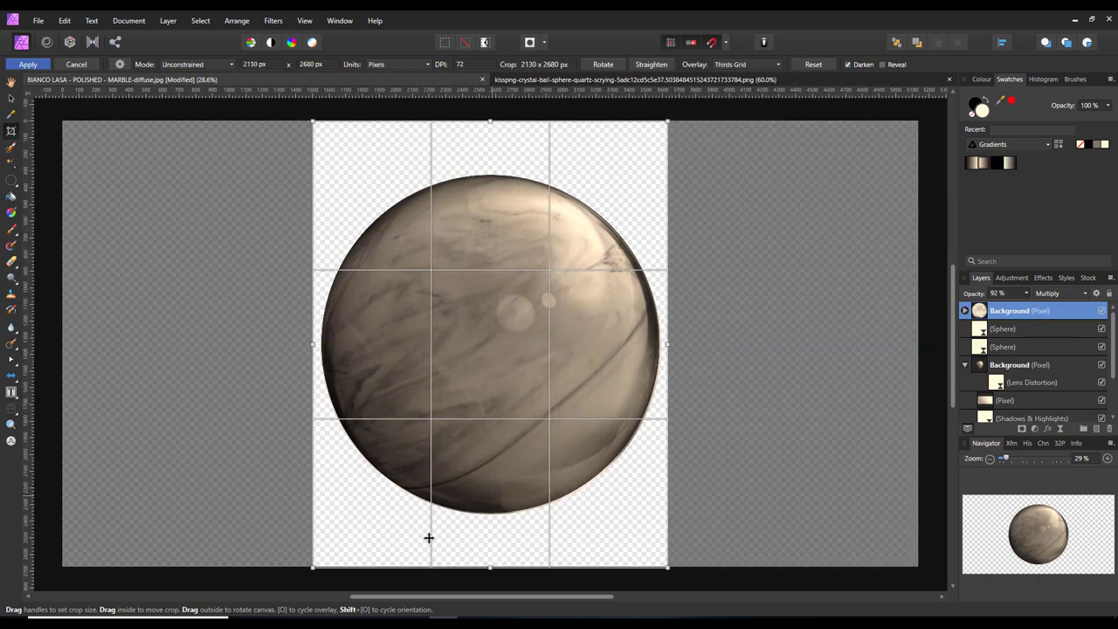
drag(490, 566, 490, 521)
drag(490, 122, 490, 164)
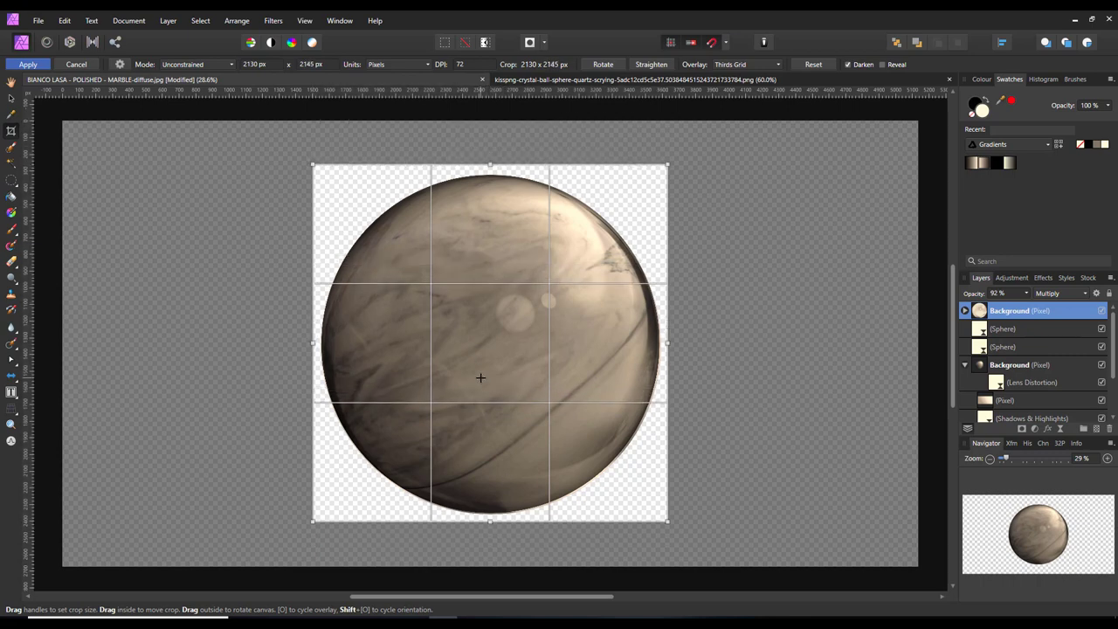
key(Return)
key(h)
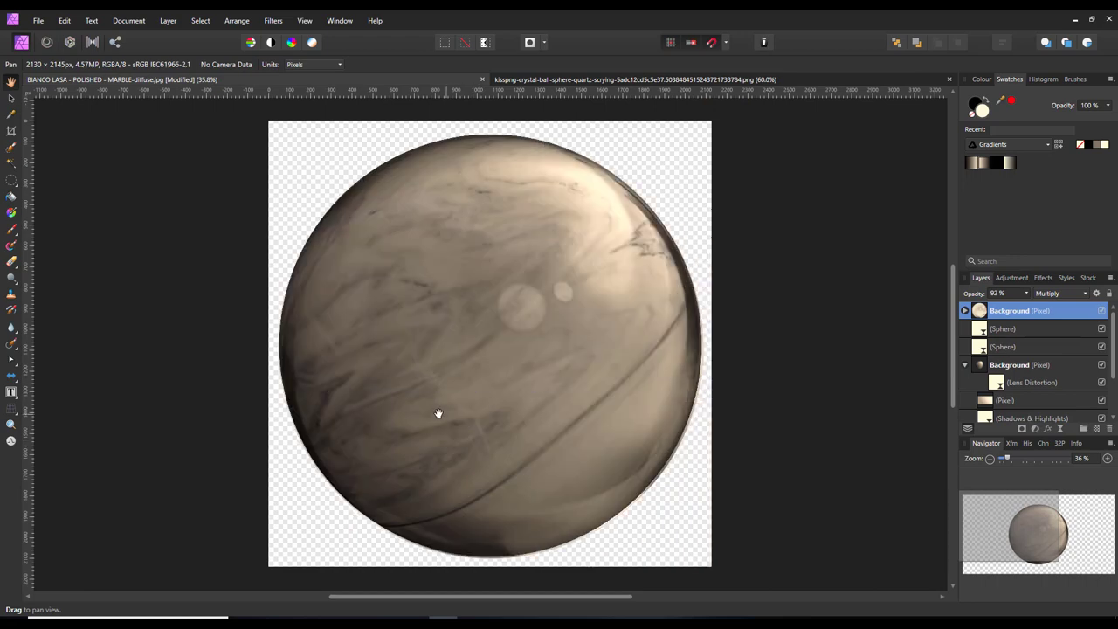
click(37, 23)
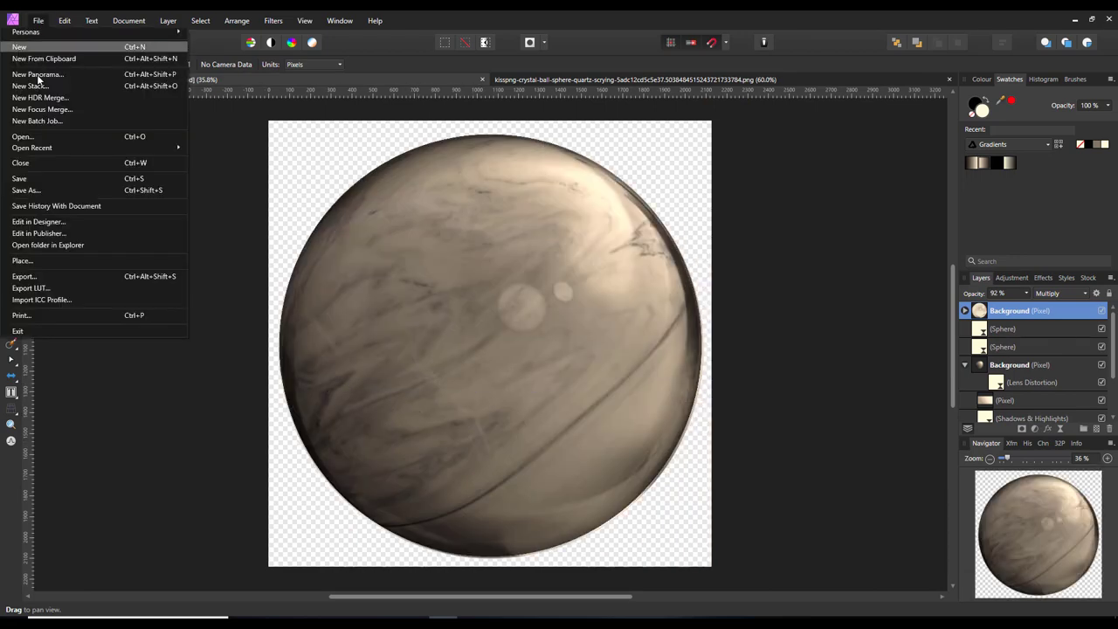
Open the export settings for the cropped image as a 2130 × 2145 px PNG
click(26, 276)
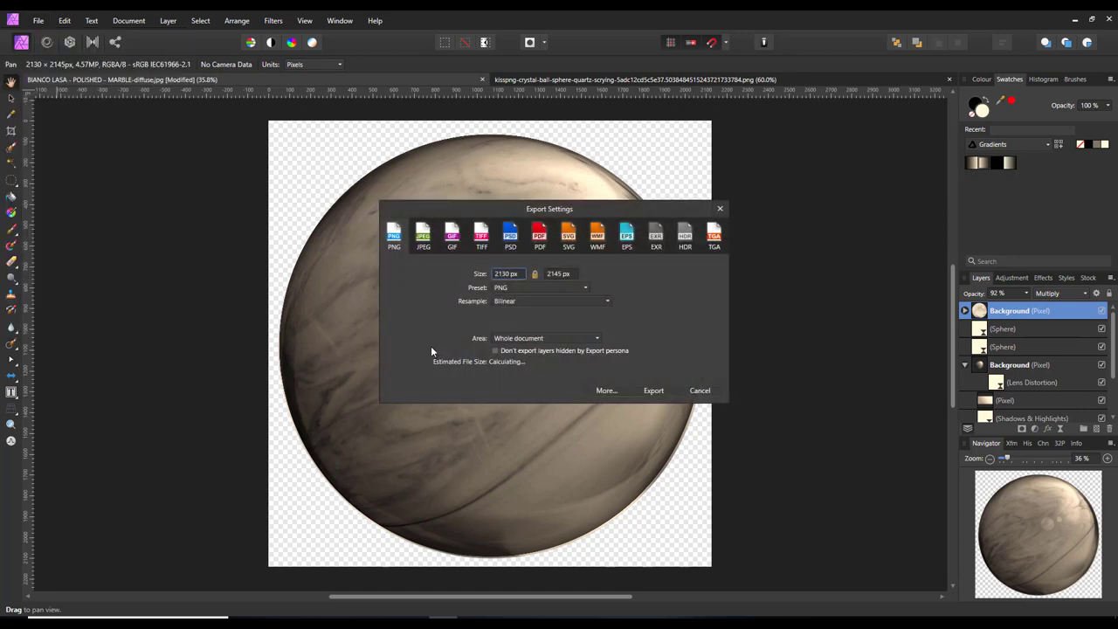